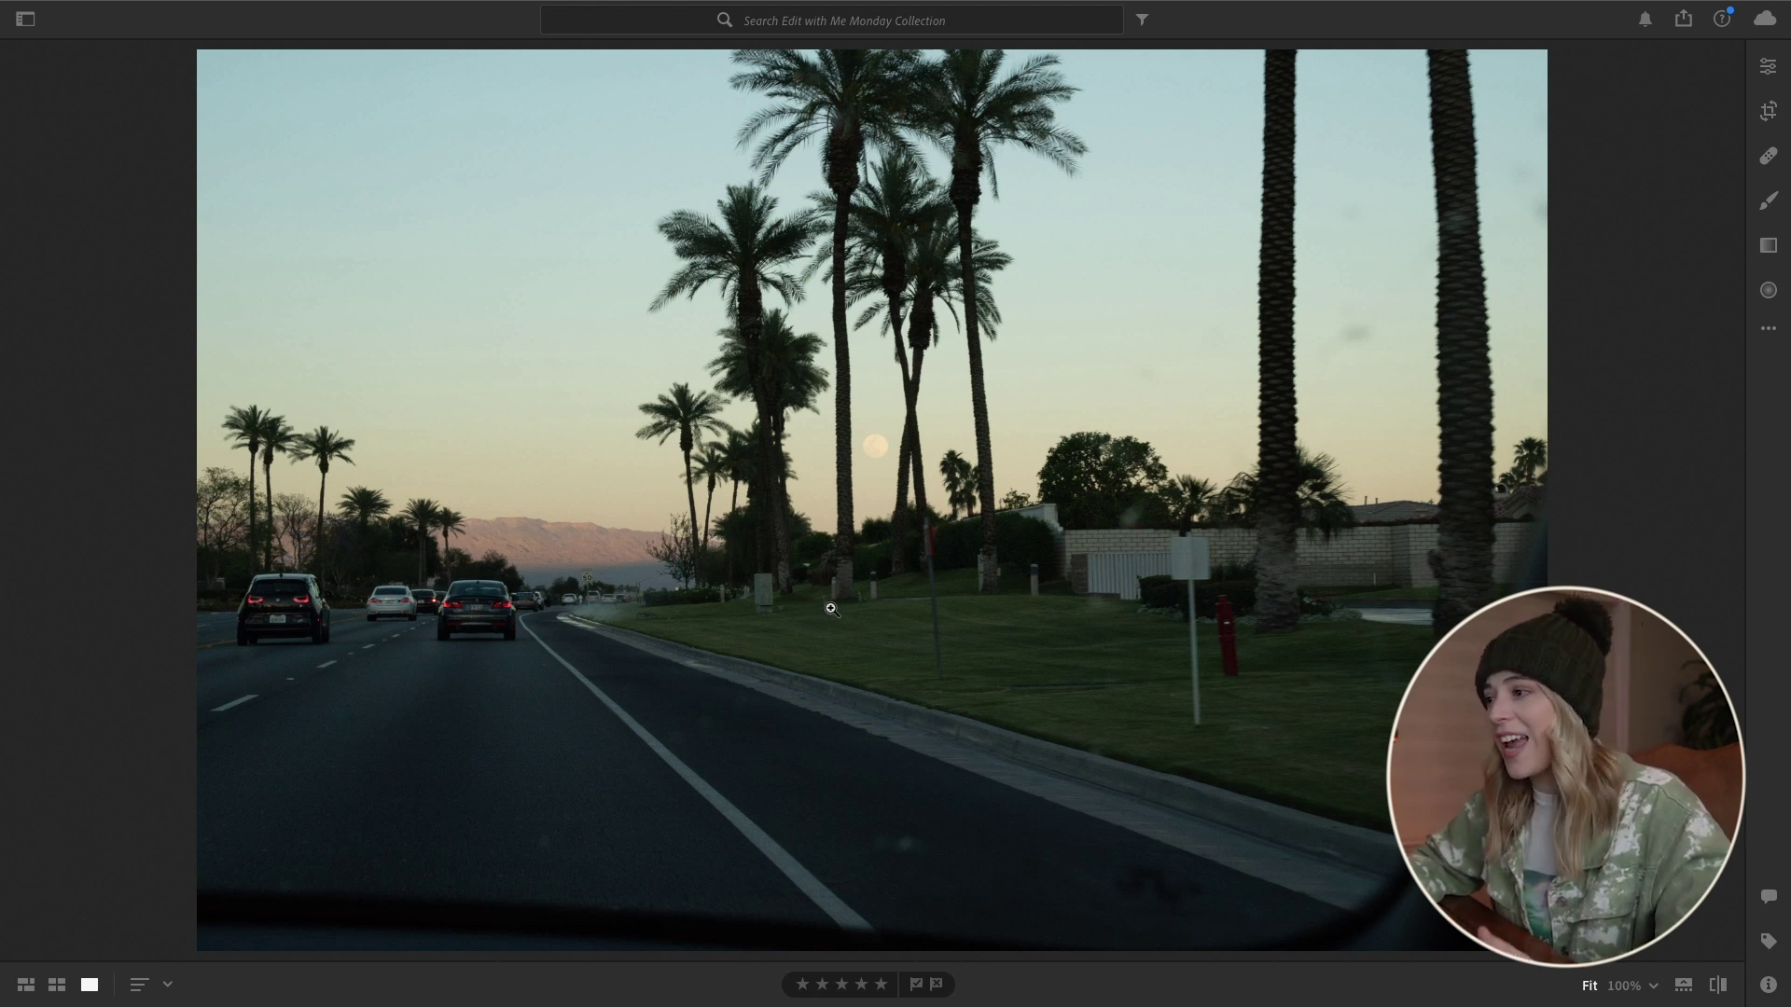
Switch to Crop & Rotate on the dusk palm-lined road photo
click(1776, 115)
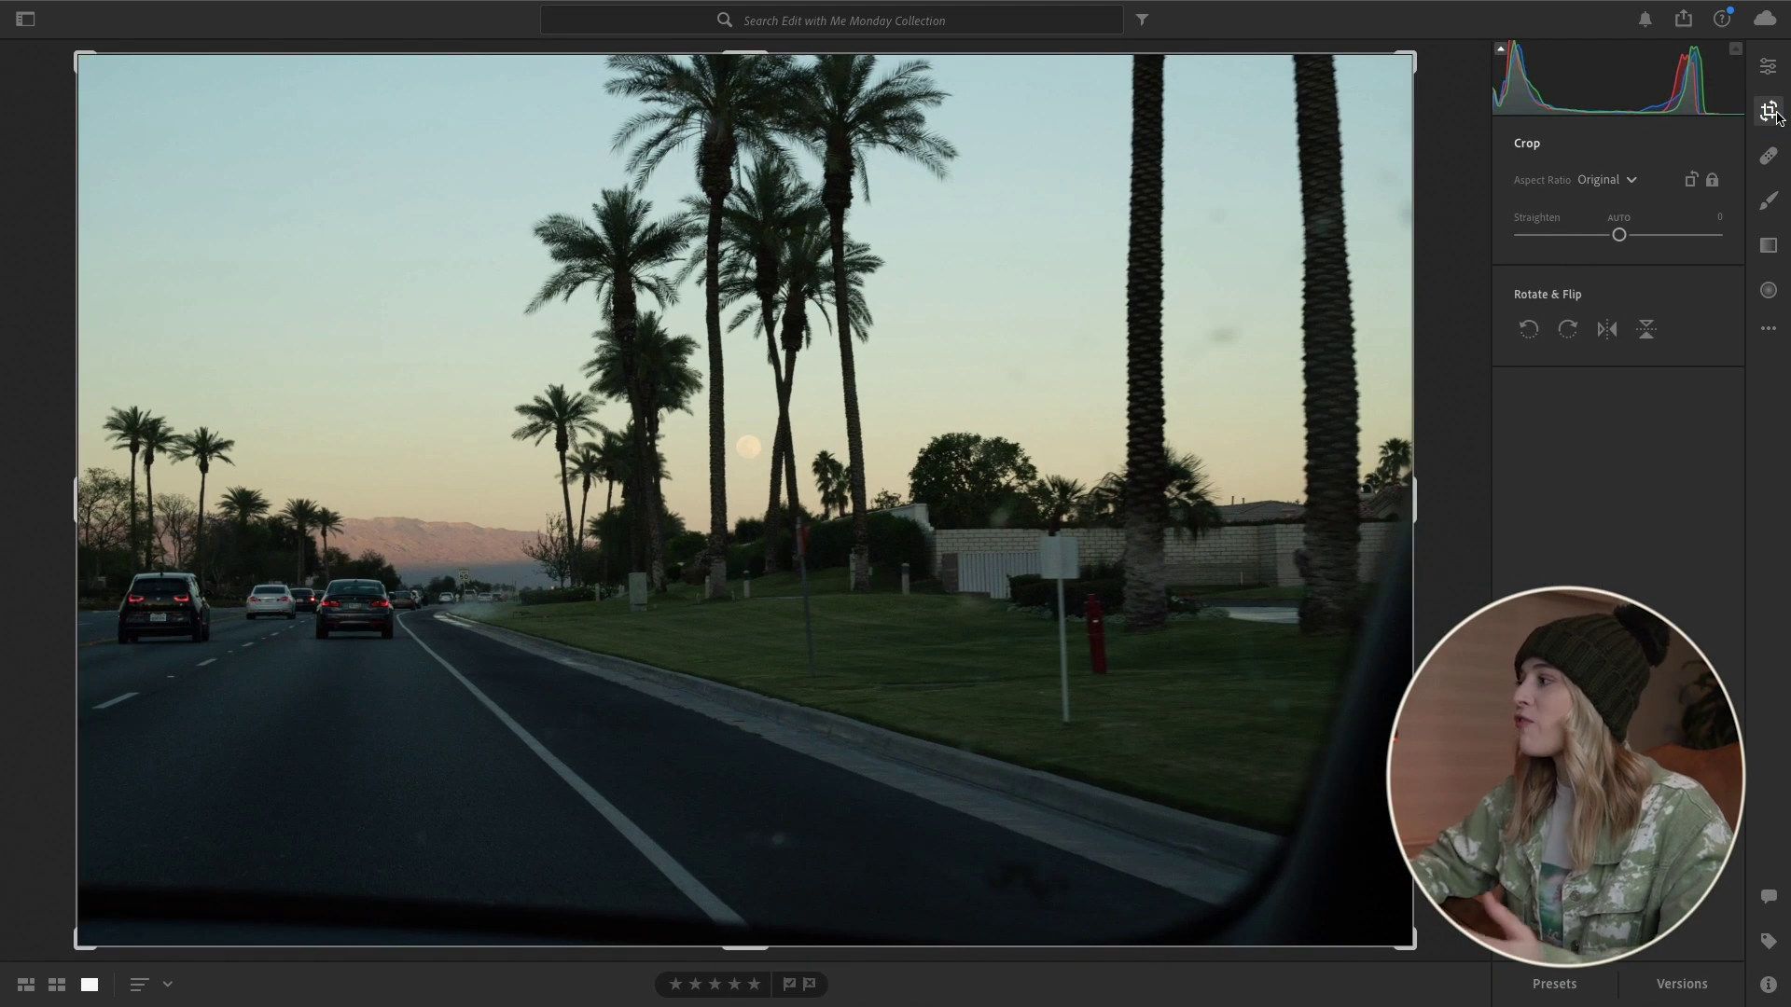
Make the crop a tall portrait and lock the aspect ratio to 5 x 4
click(1607, 179)
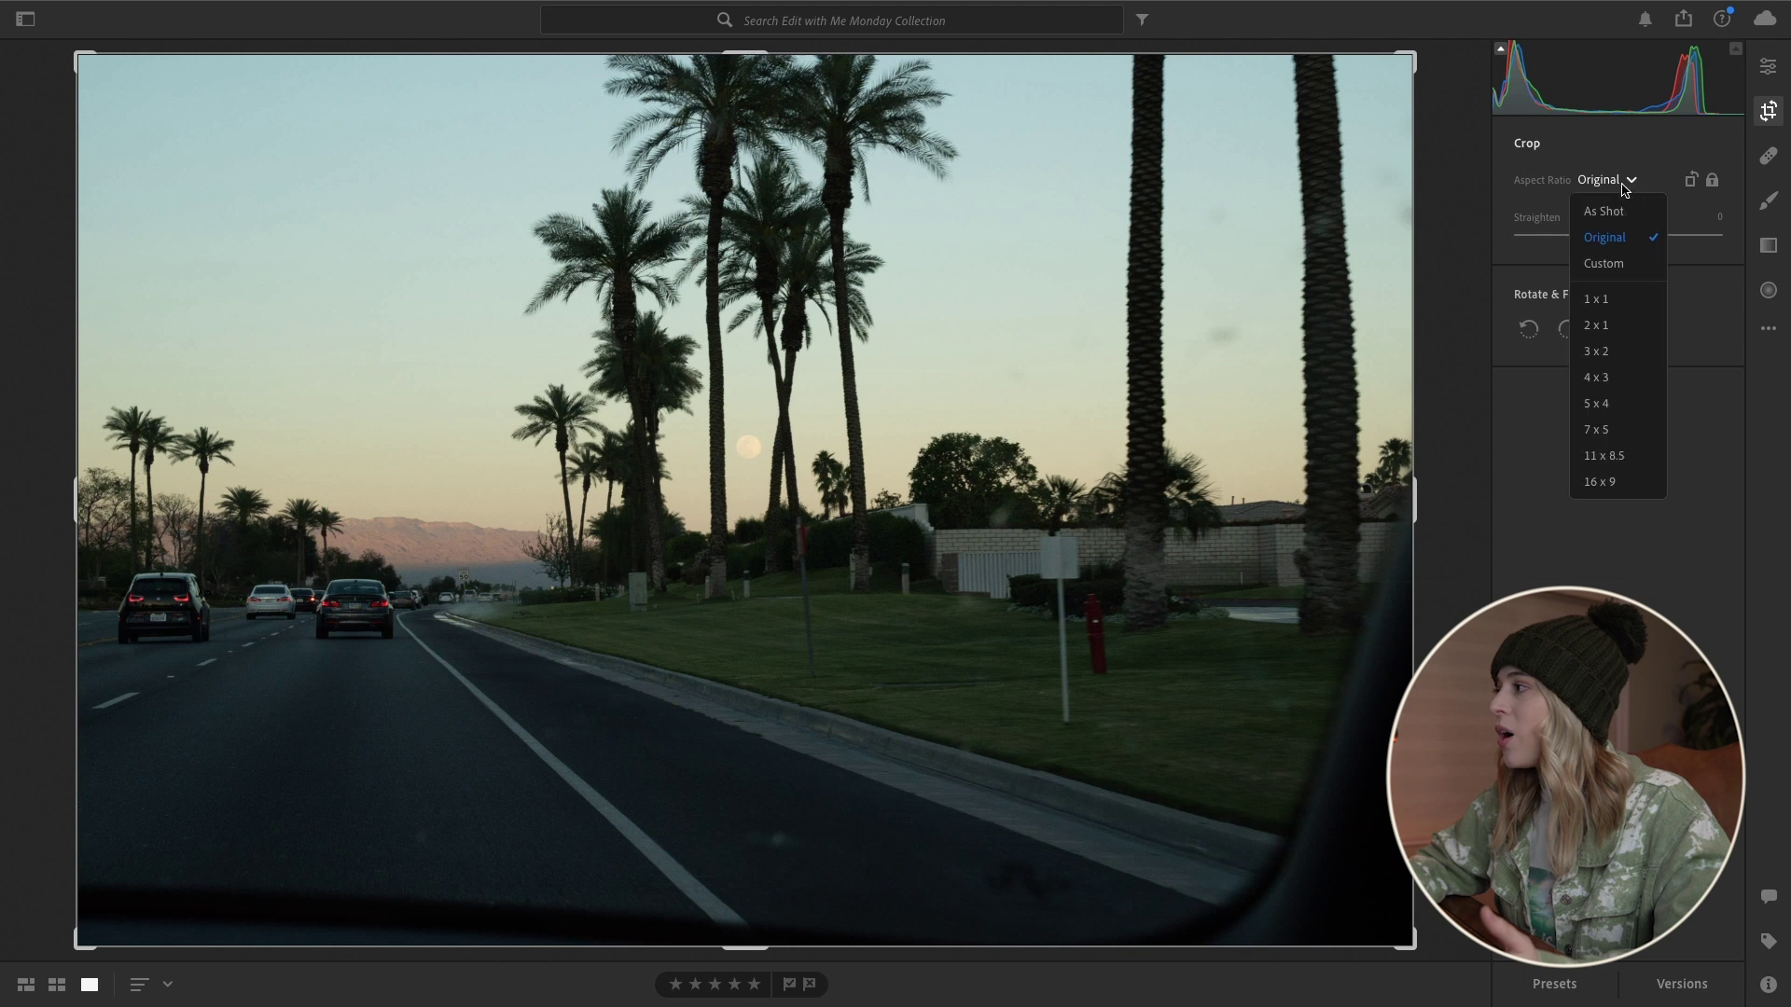
click(1607, 276)
drag(77, 503, 444, 511)
click(1604, 179)
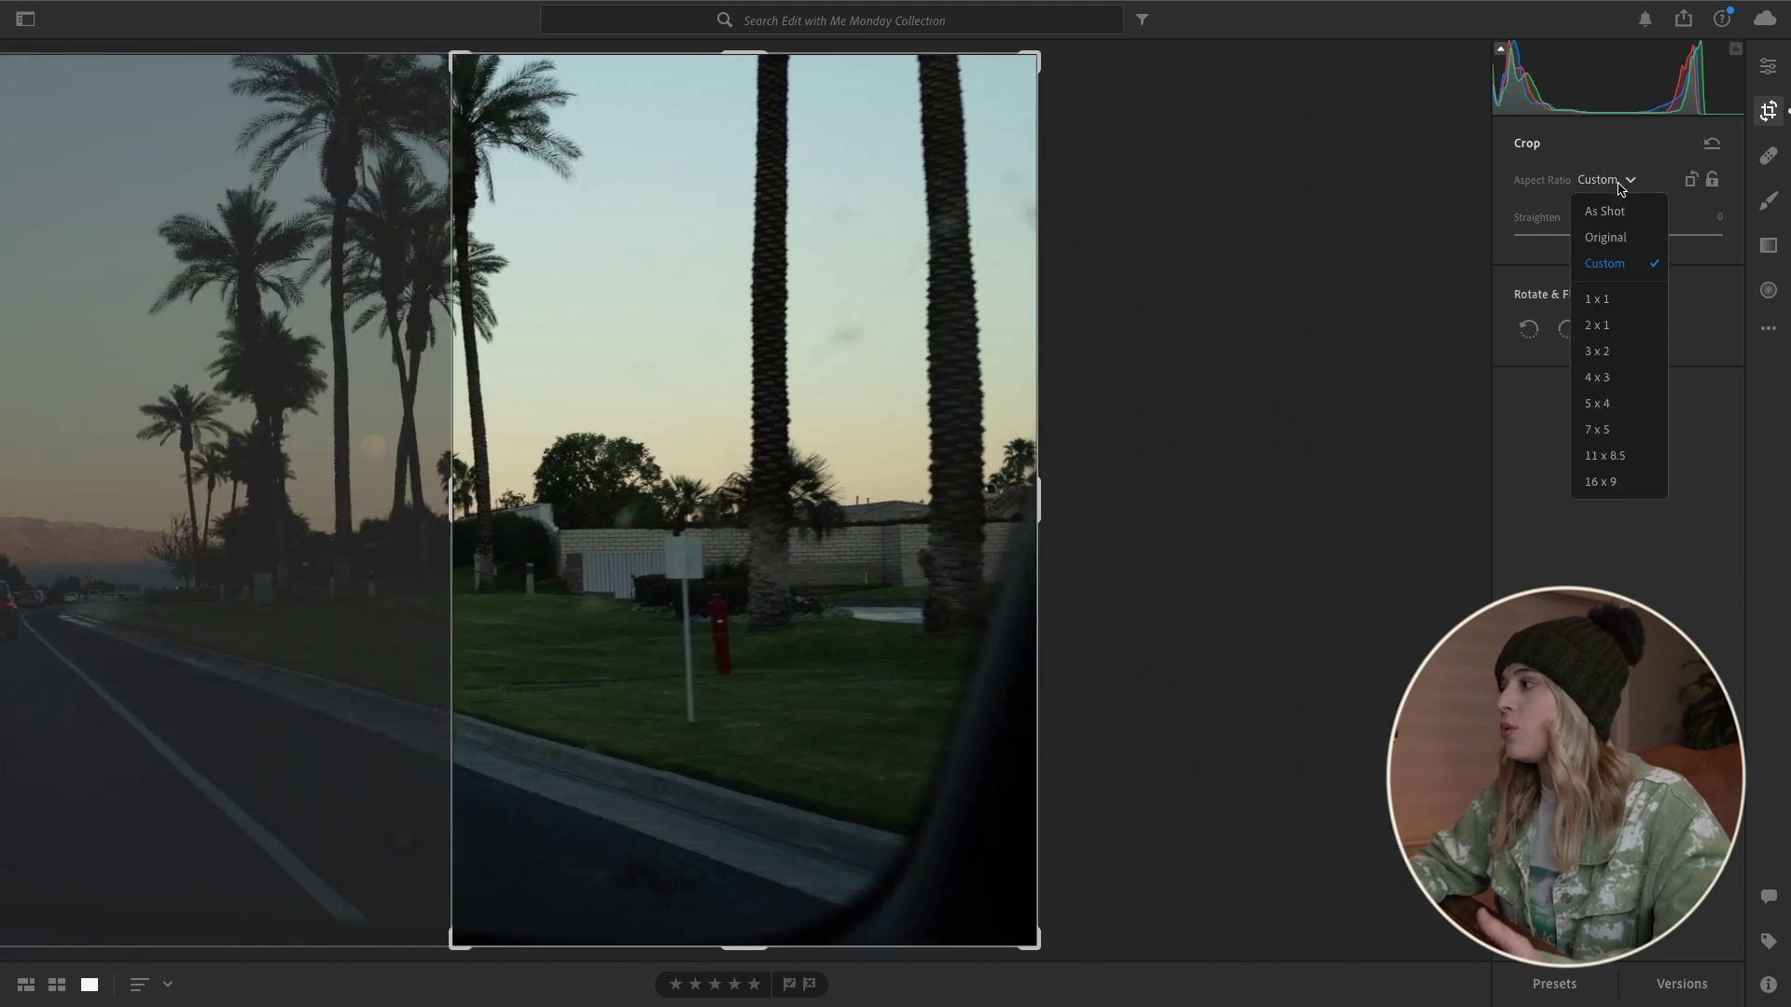
click(1629, 412)
Frame the palms and moon, trim the road off the bottom, and apply the crop
drag(495, 336, 988, 388)
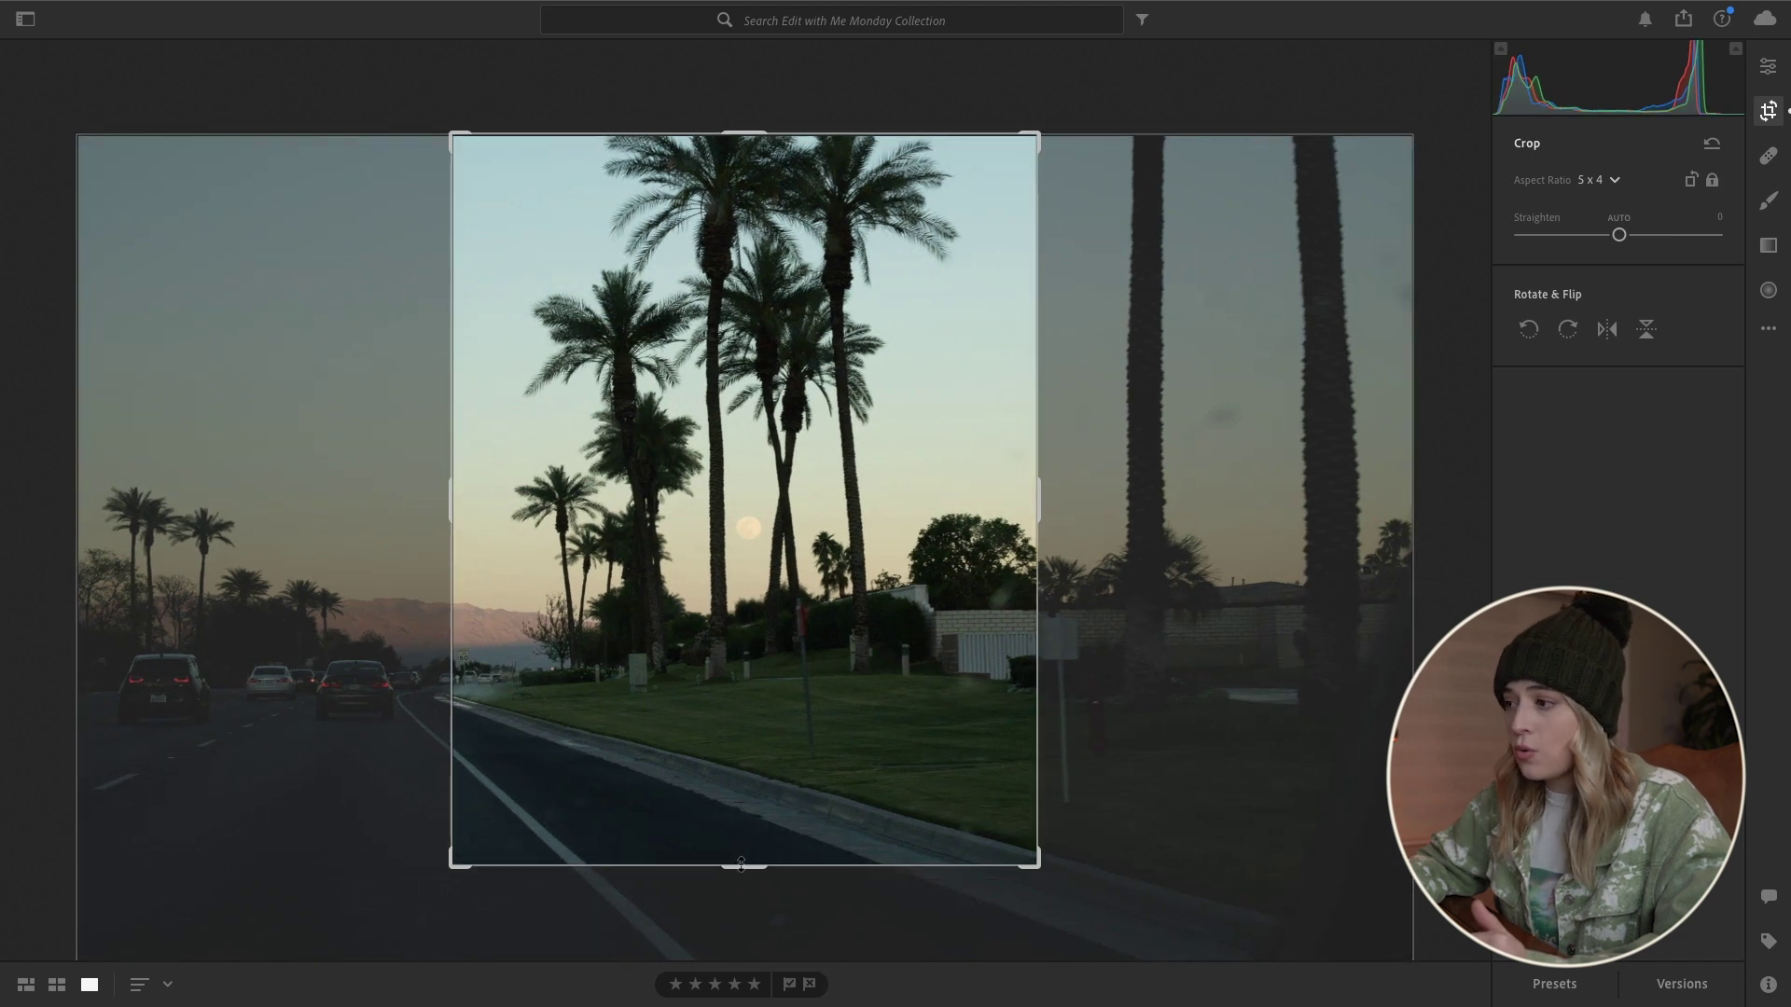
drag(744, 862, 730, 760)
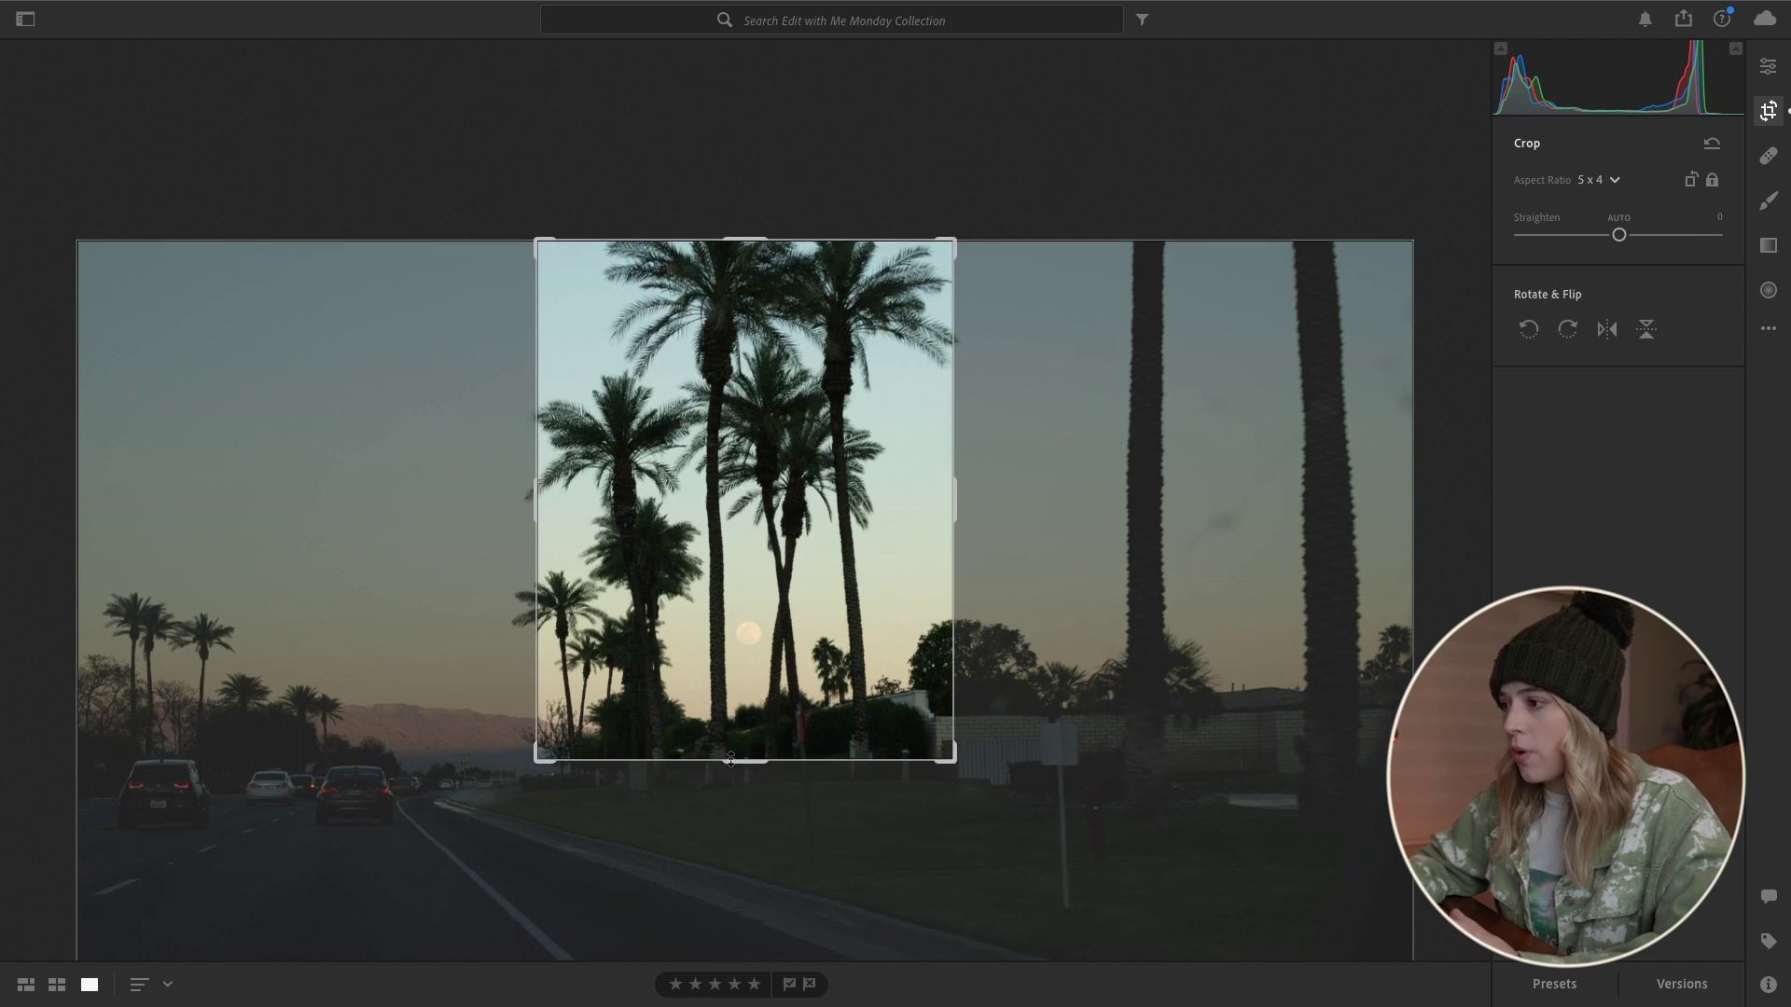
drag(730, 760, 731, 761)
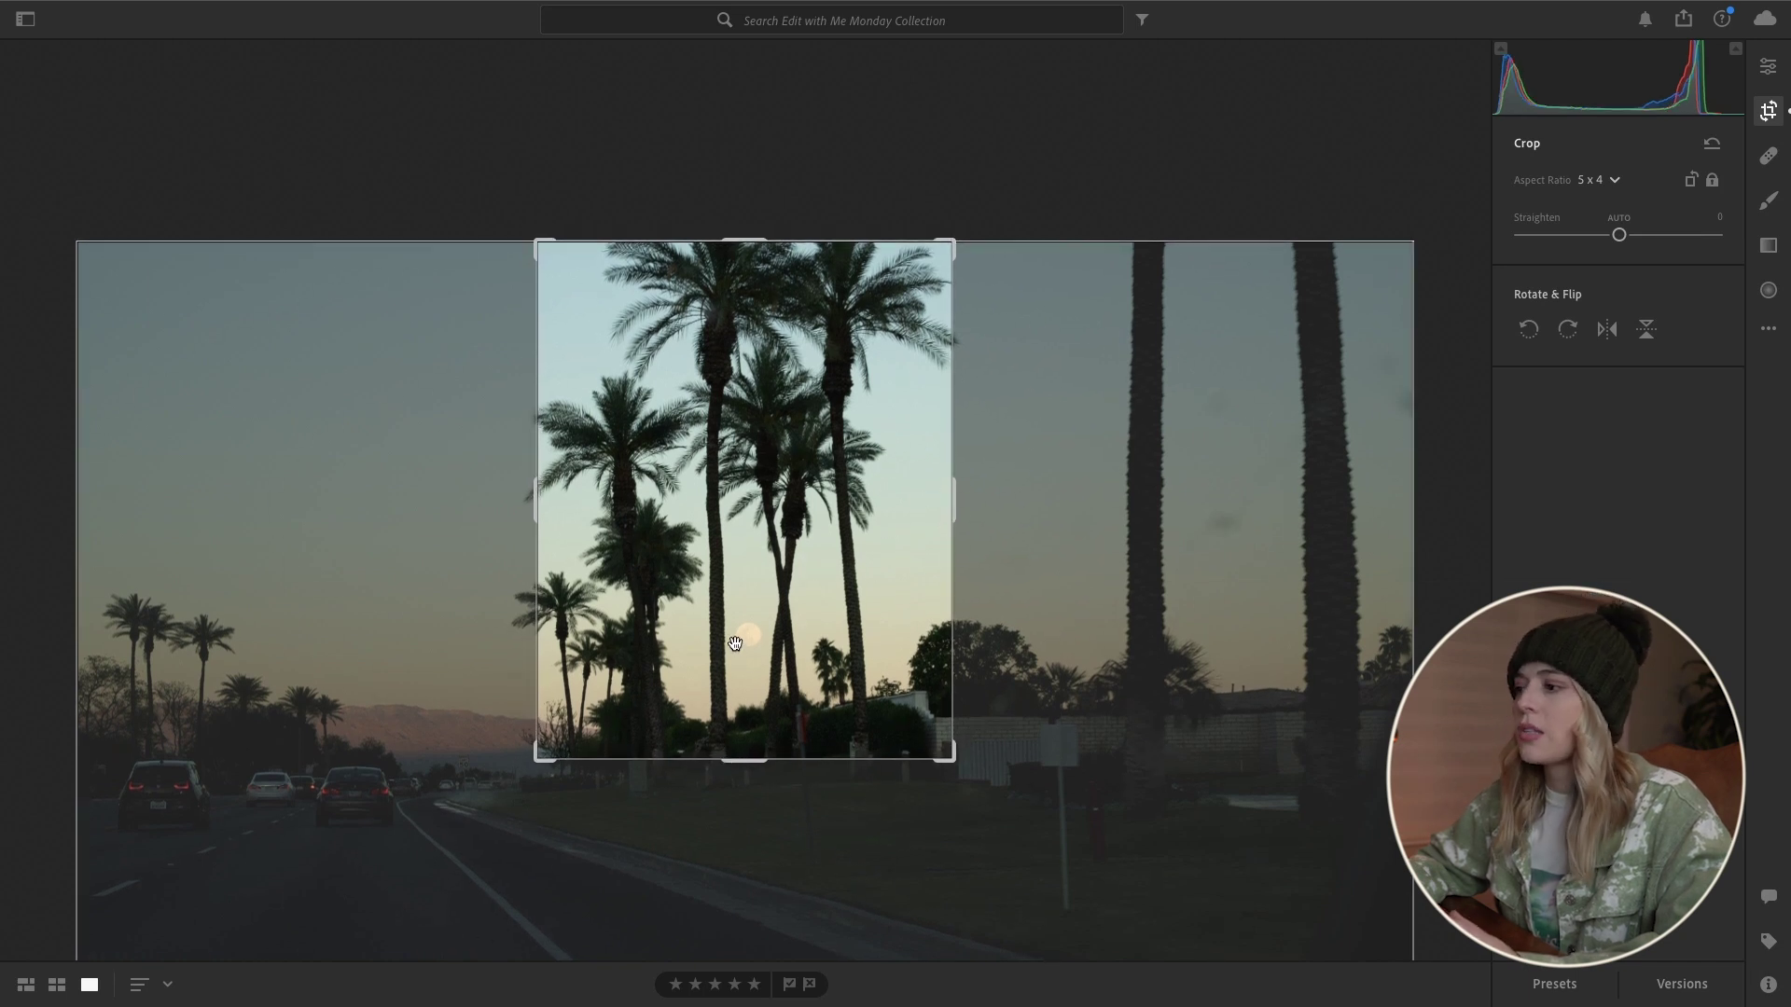
drag(759, 241, 761, 249)
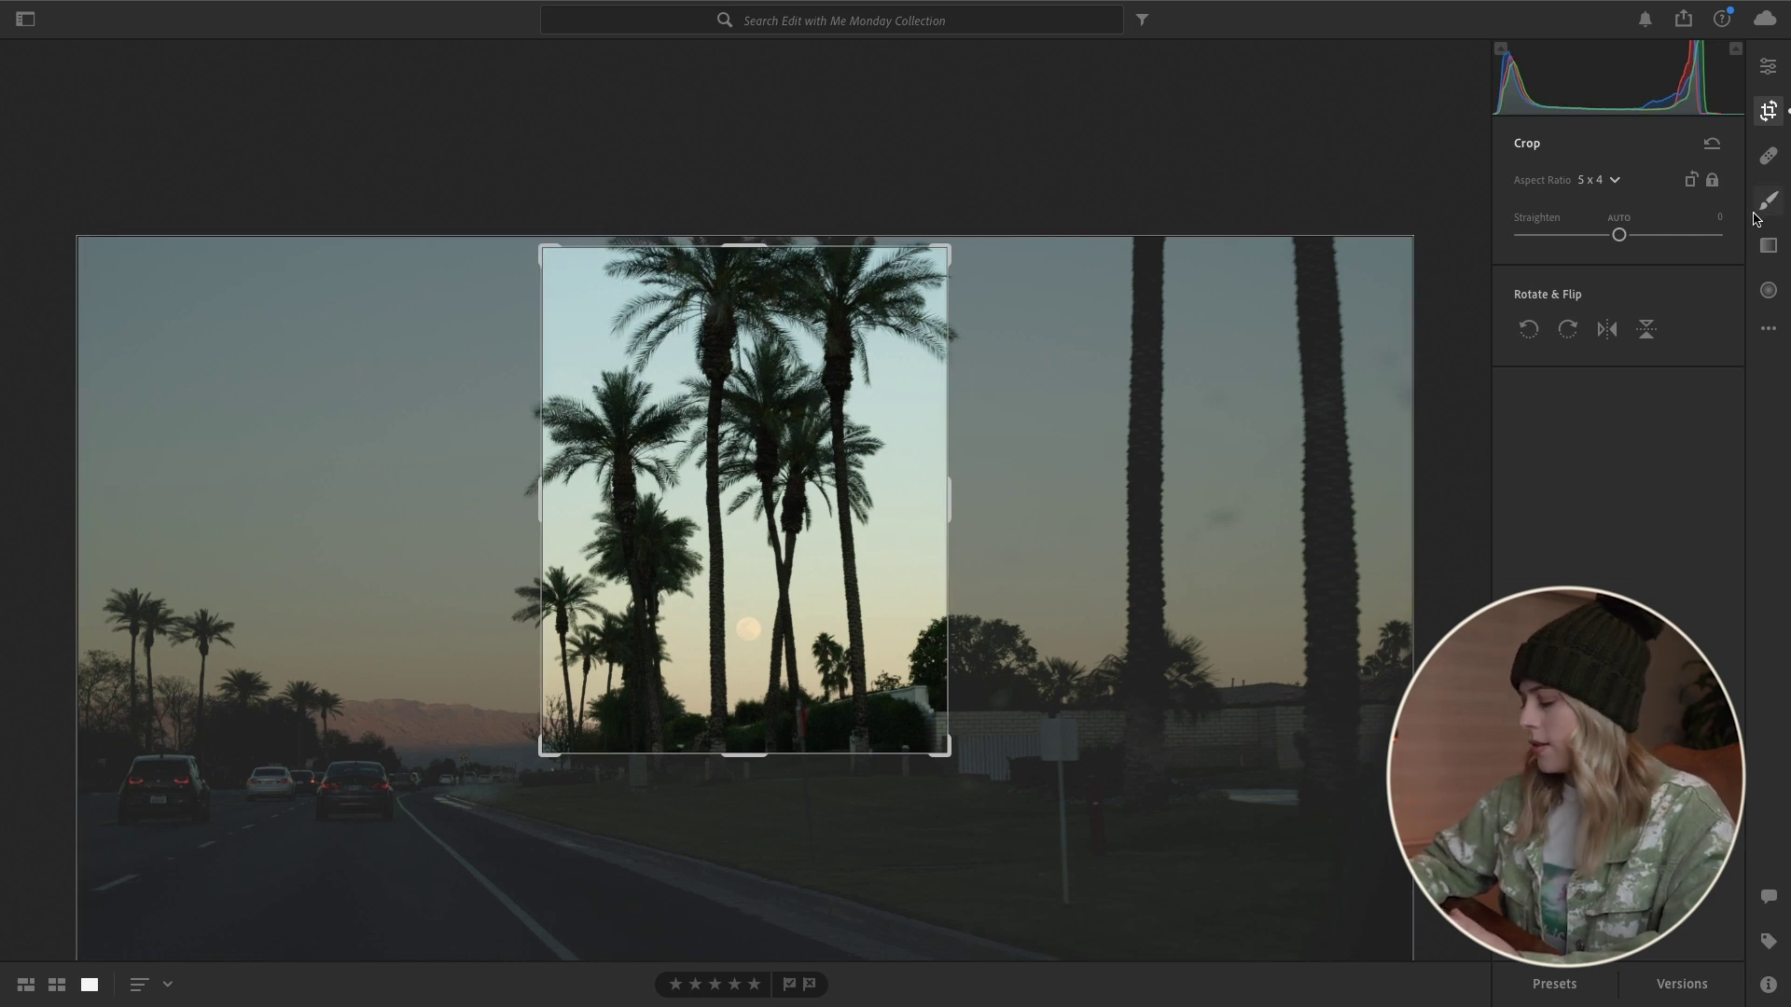
key(e)
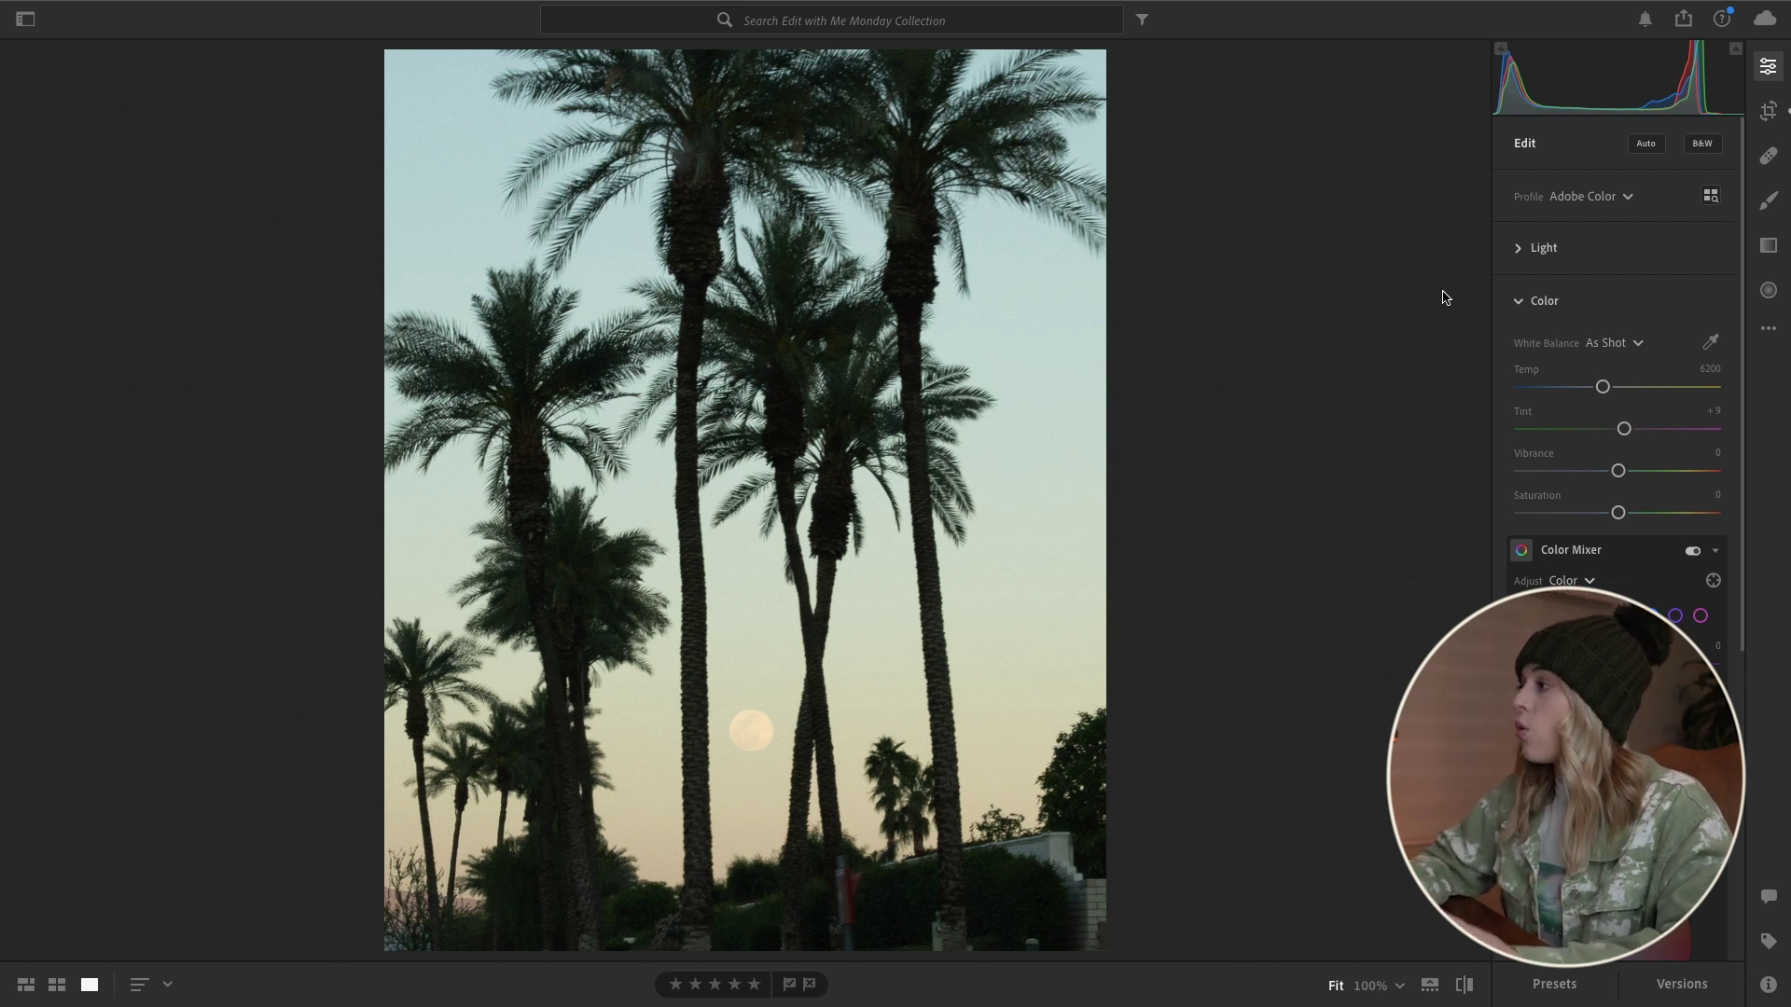
click(1517, 249)
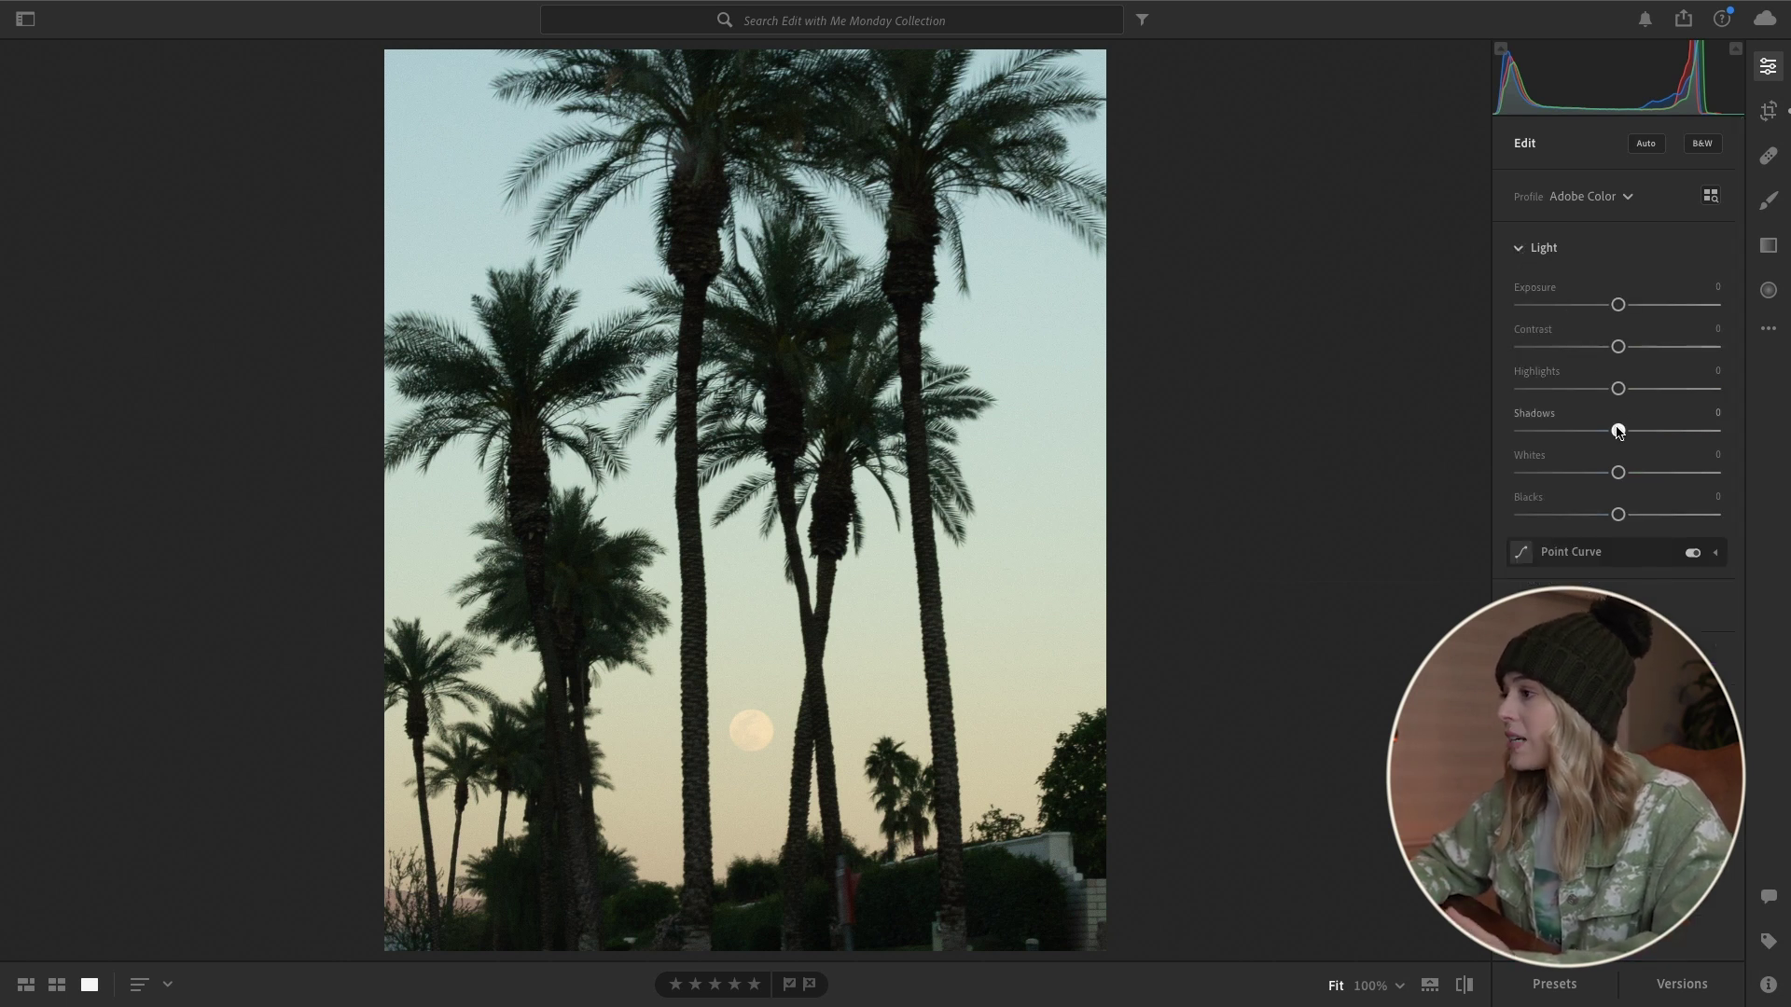
Drop Shadows to -44 and Blacks to -16, then raise Contrast to +49
drag(1618, 430, 1596, 434)
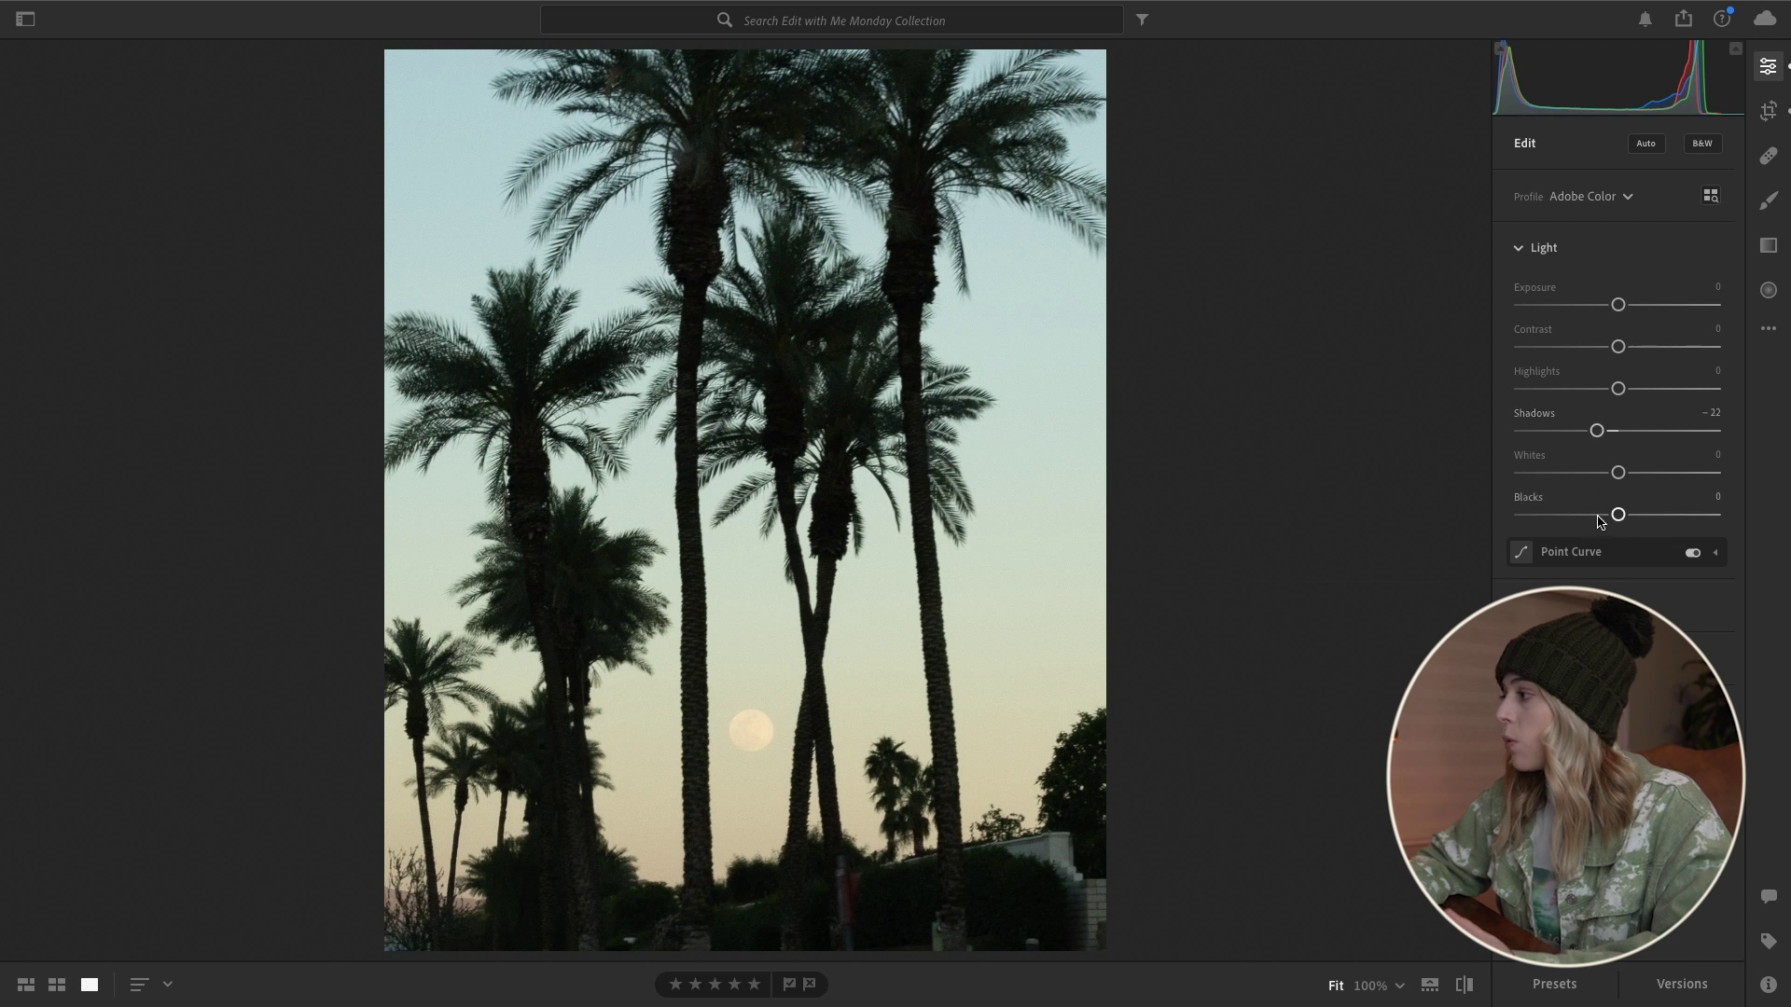
drag(1616, 515, 1598, 521)
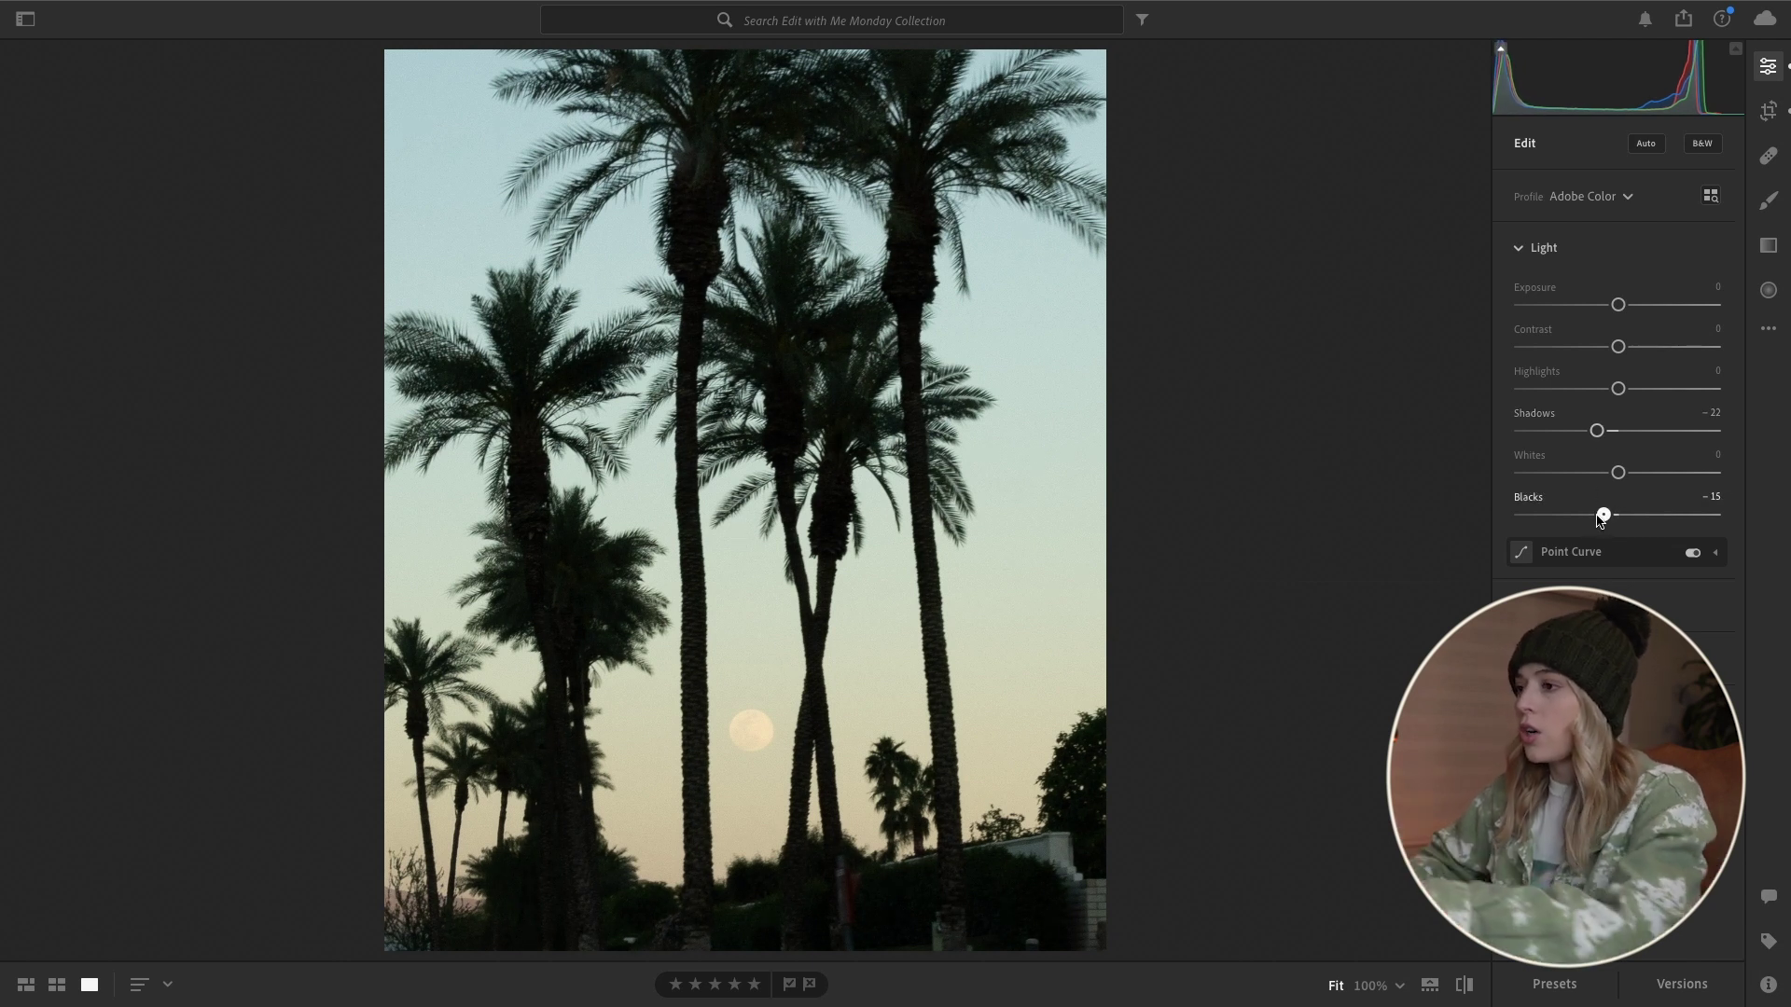
drag(1598, 522, 1599, 518)
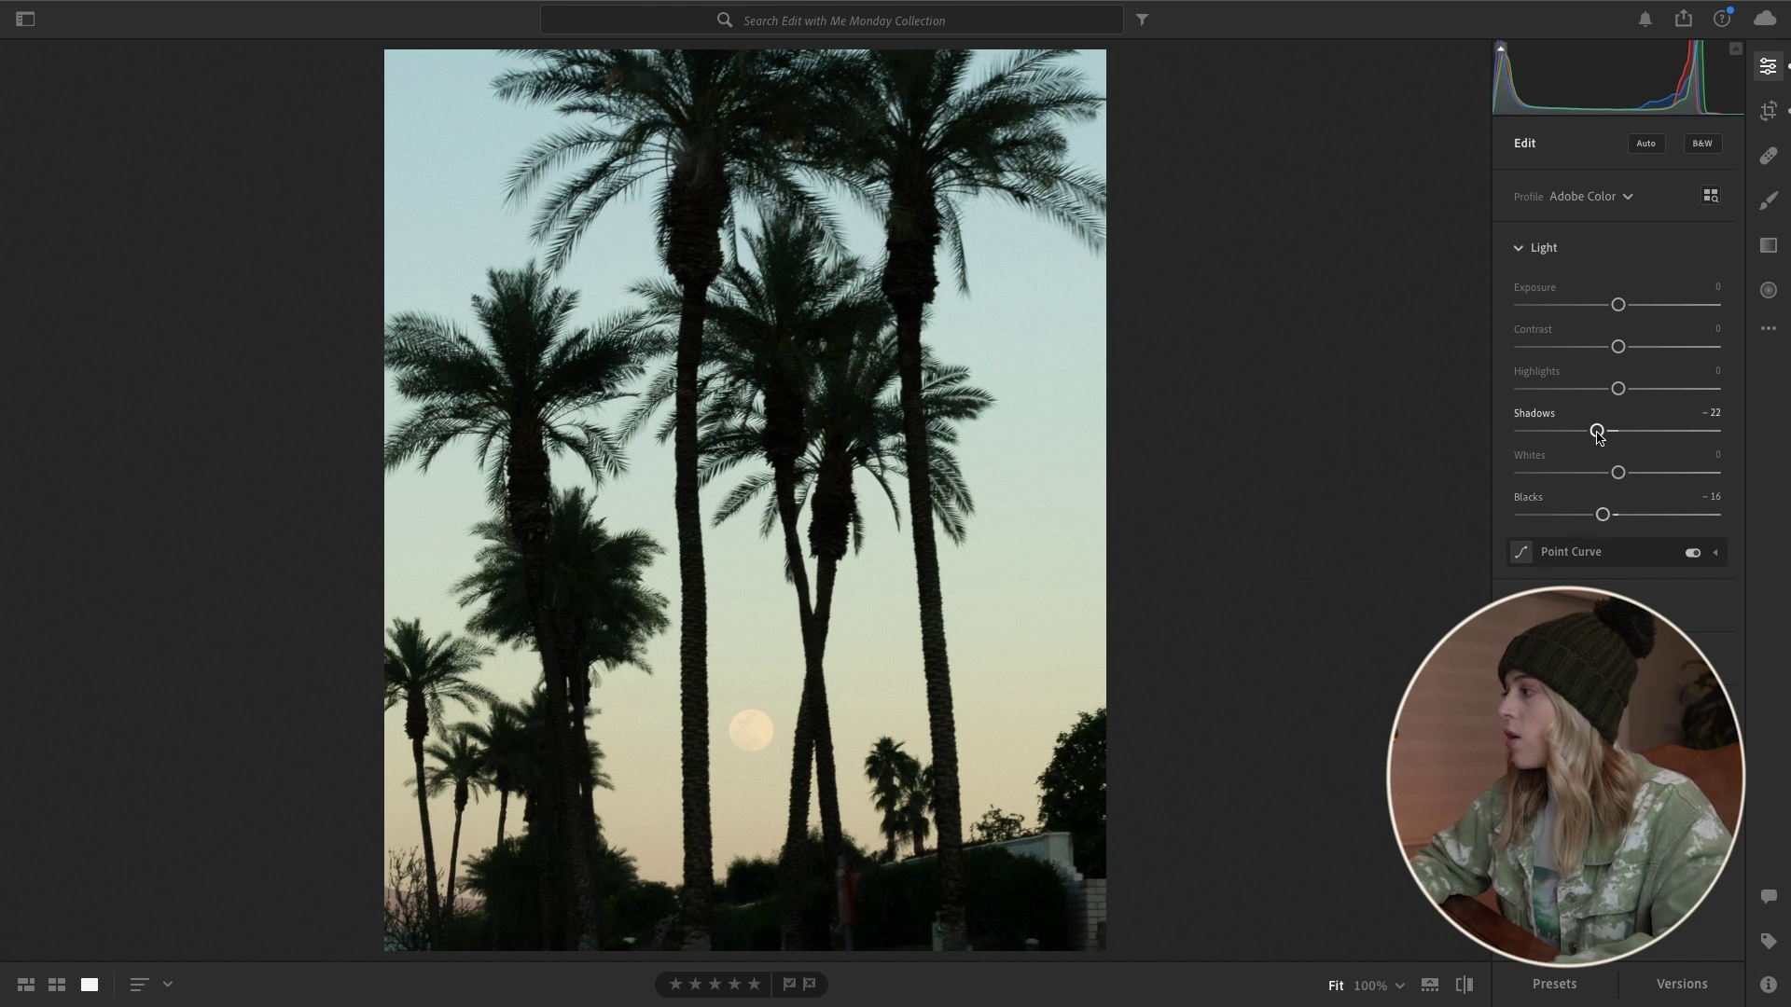
drag(1596, 434, 1578, 441)
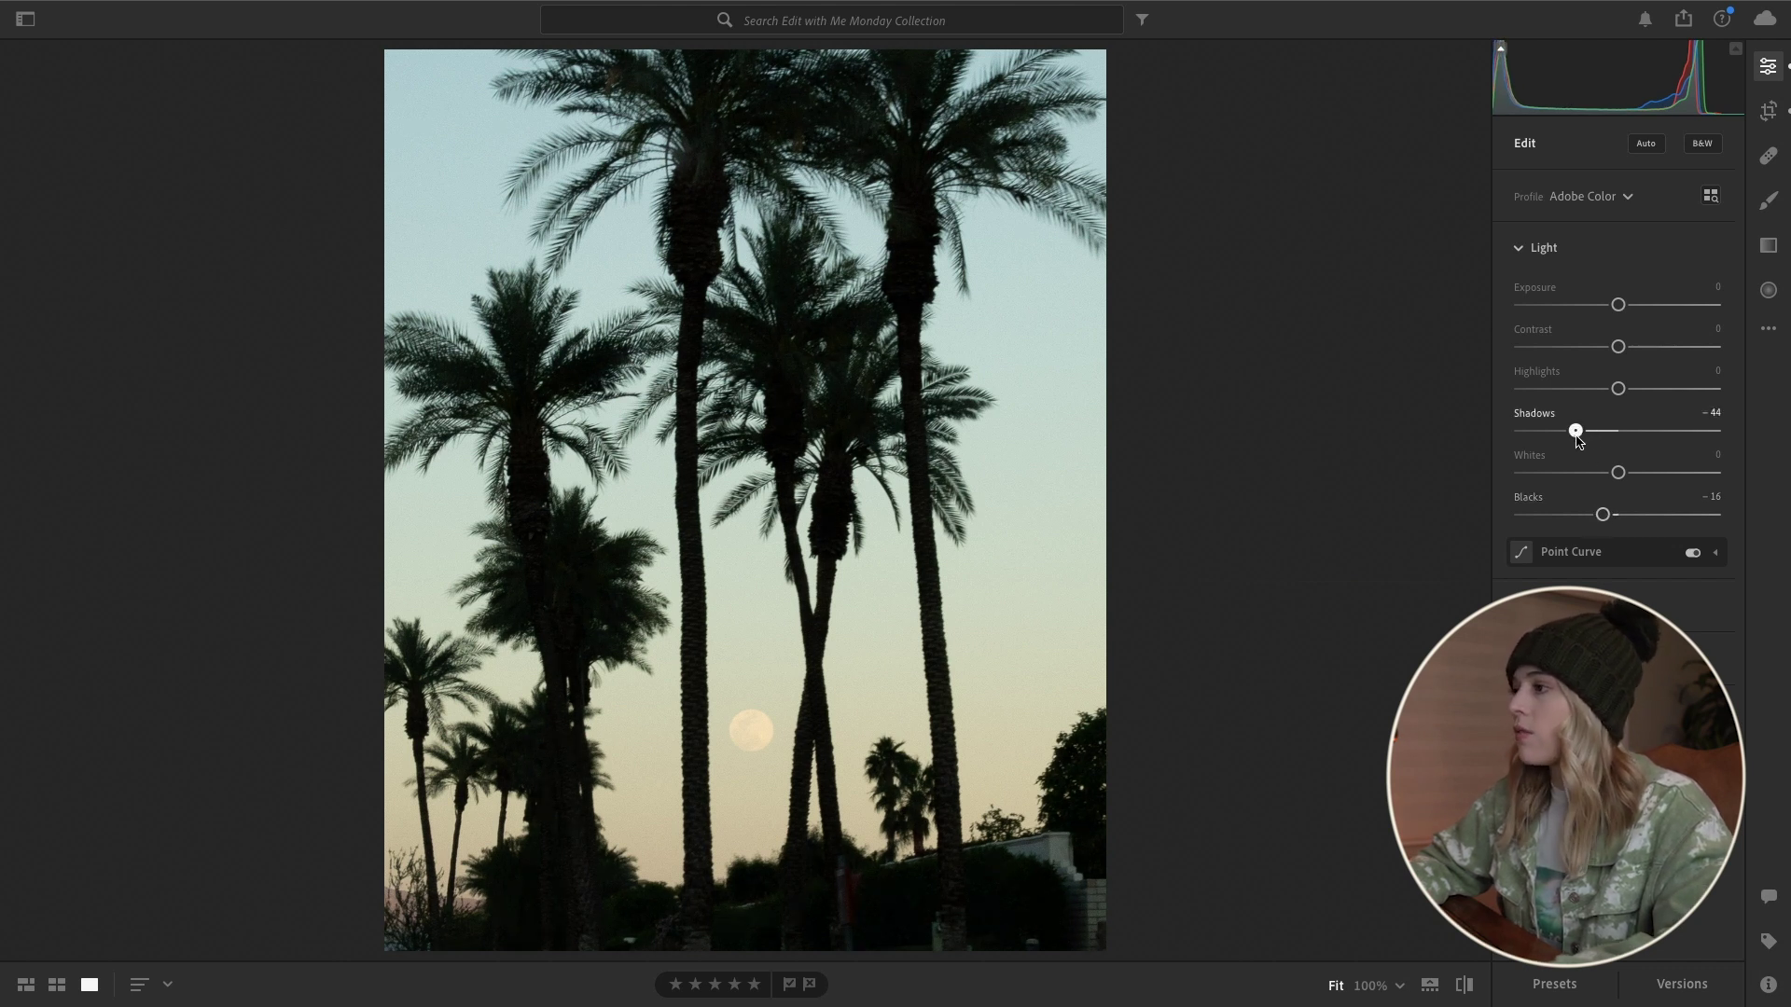
drag(1621, 349, 1665, 363)
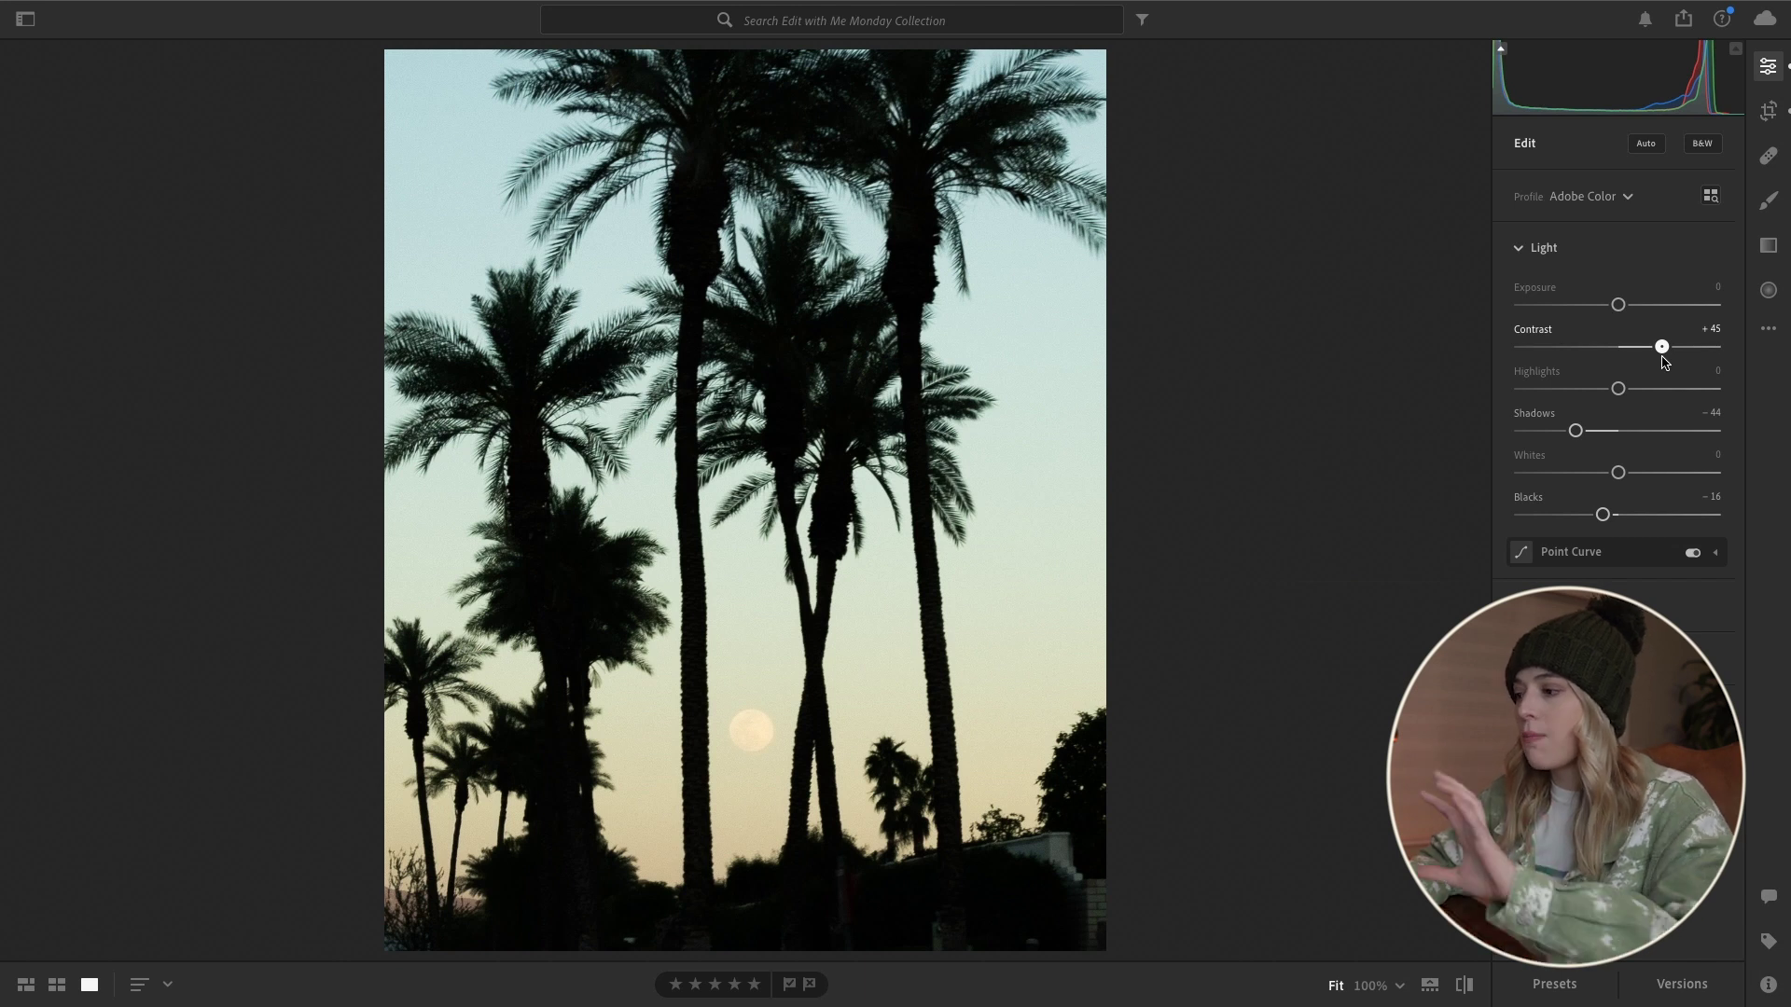
drag(1664, 363, 1668, 365)
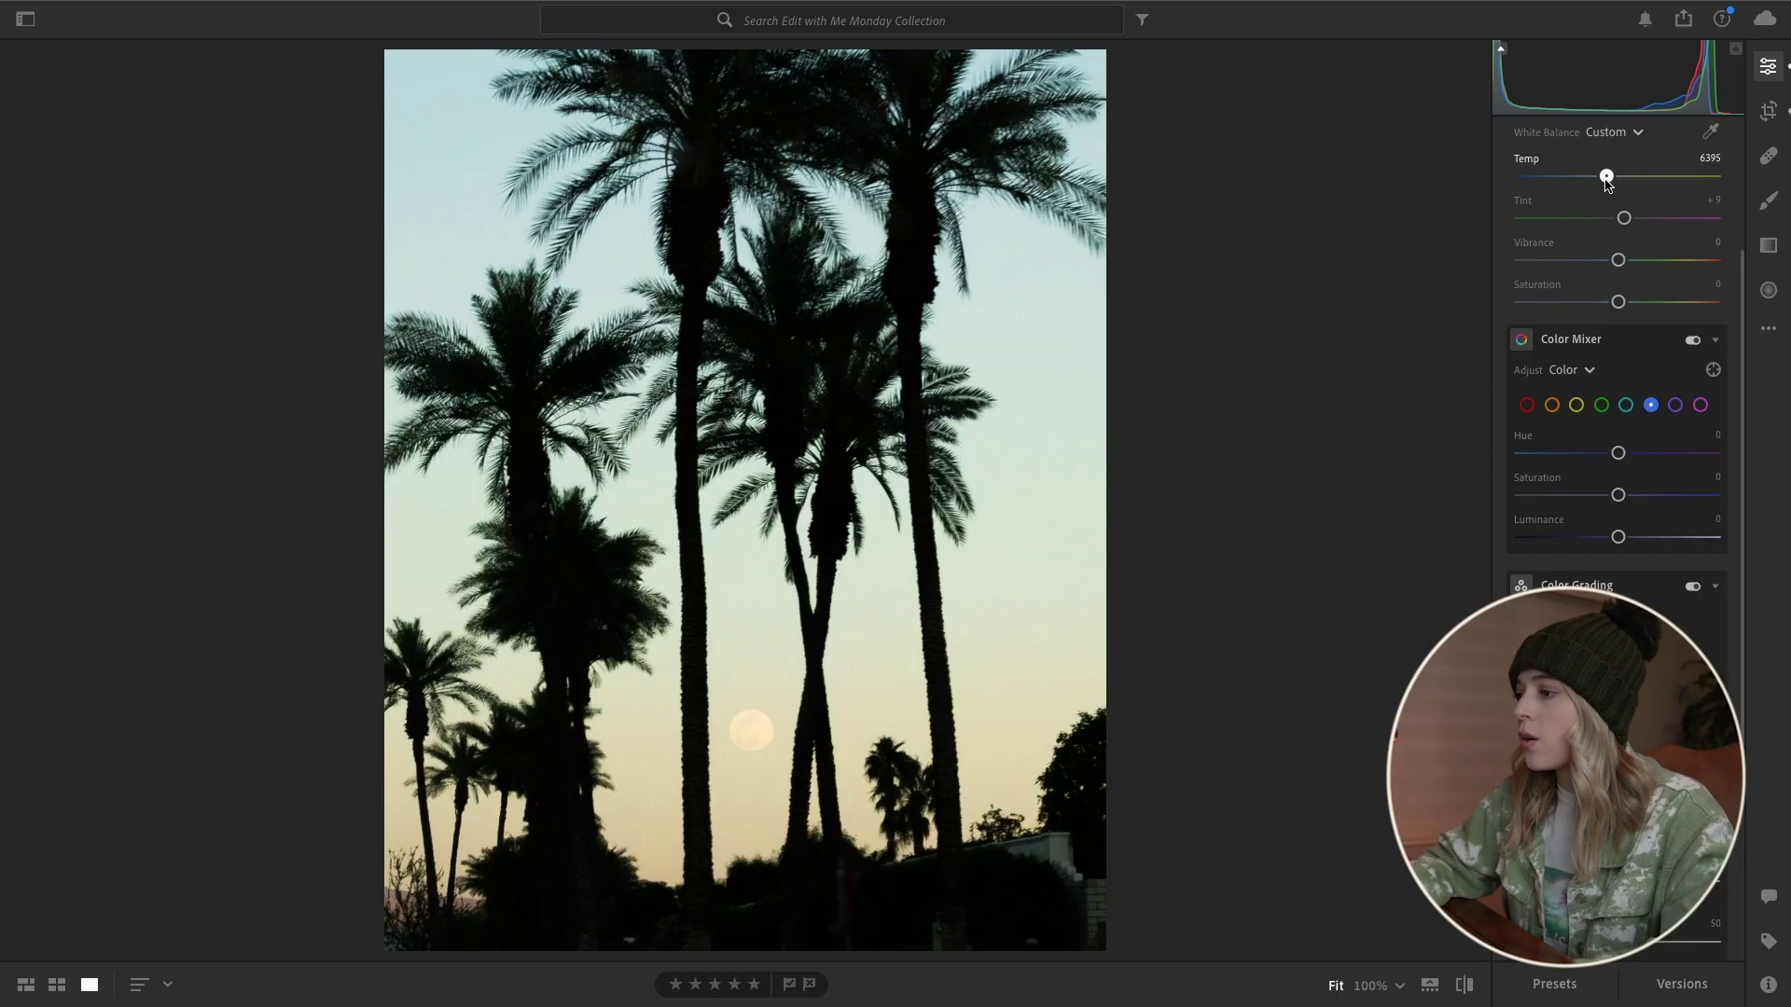
Set Temp to 5790 and apply a Global colour grade of Hue 310, Saturation 43
mouse_move(1606, 177)
mouse_down()
mouse_move(1581, 177)
mouse_move(1596, 177)
mouse_up()
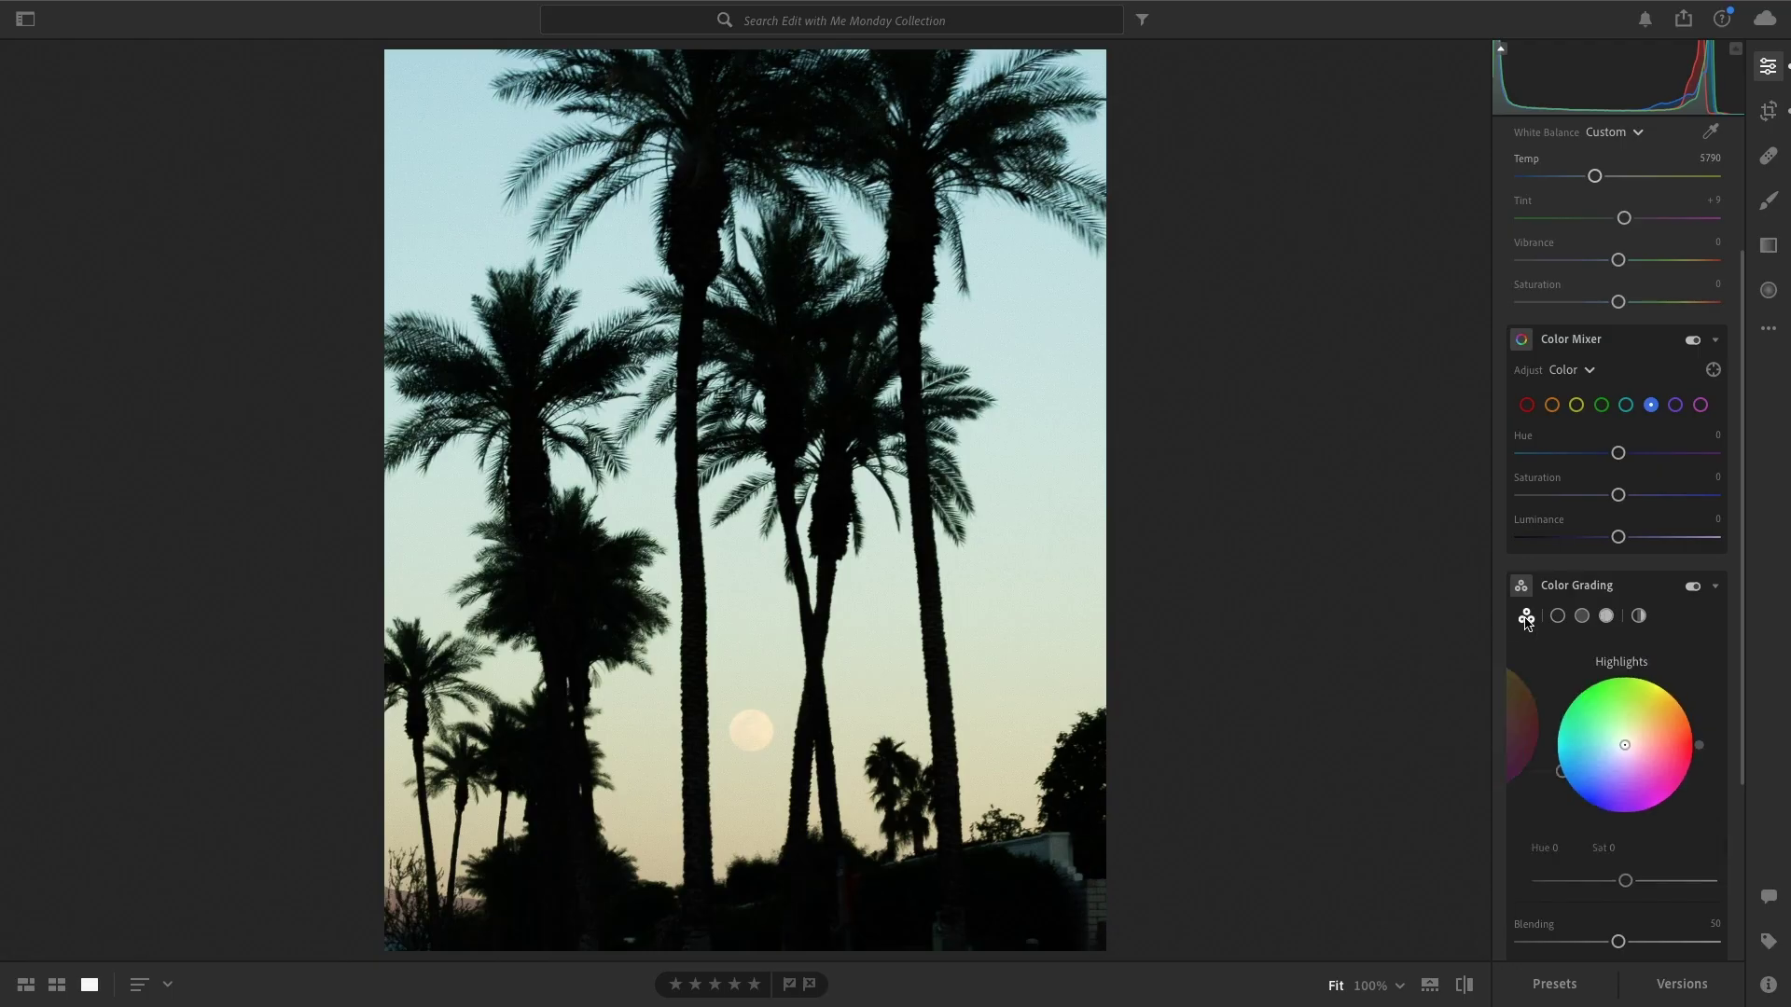
click(1526, 618)
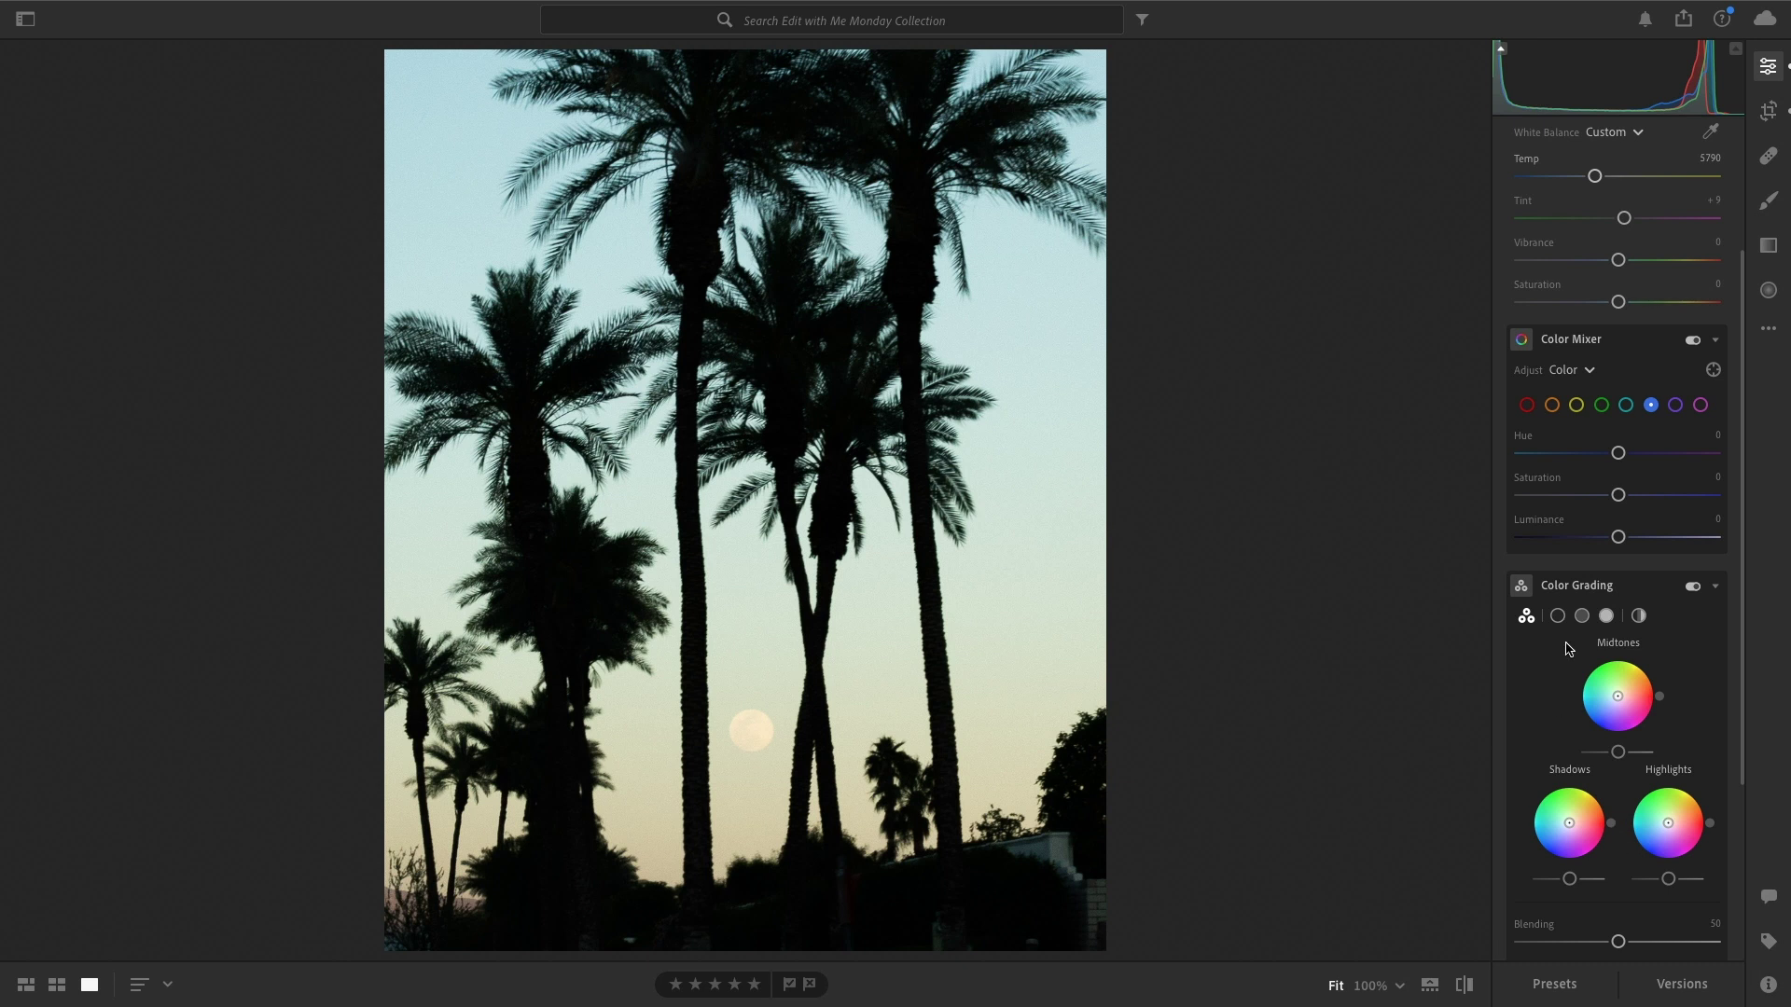
click(1638, 617)
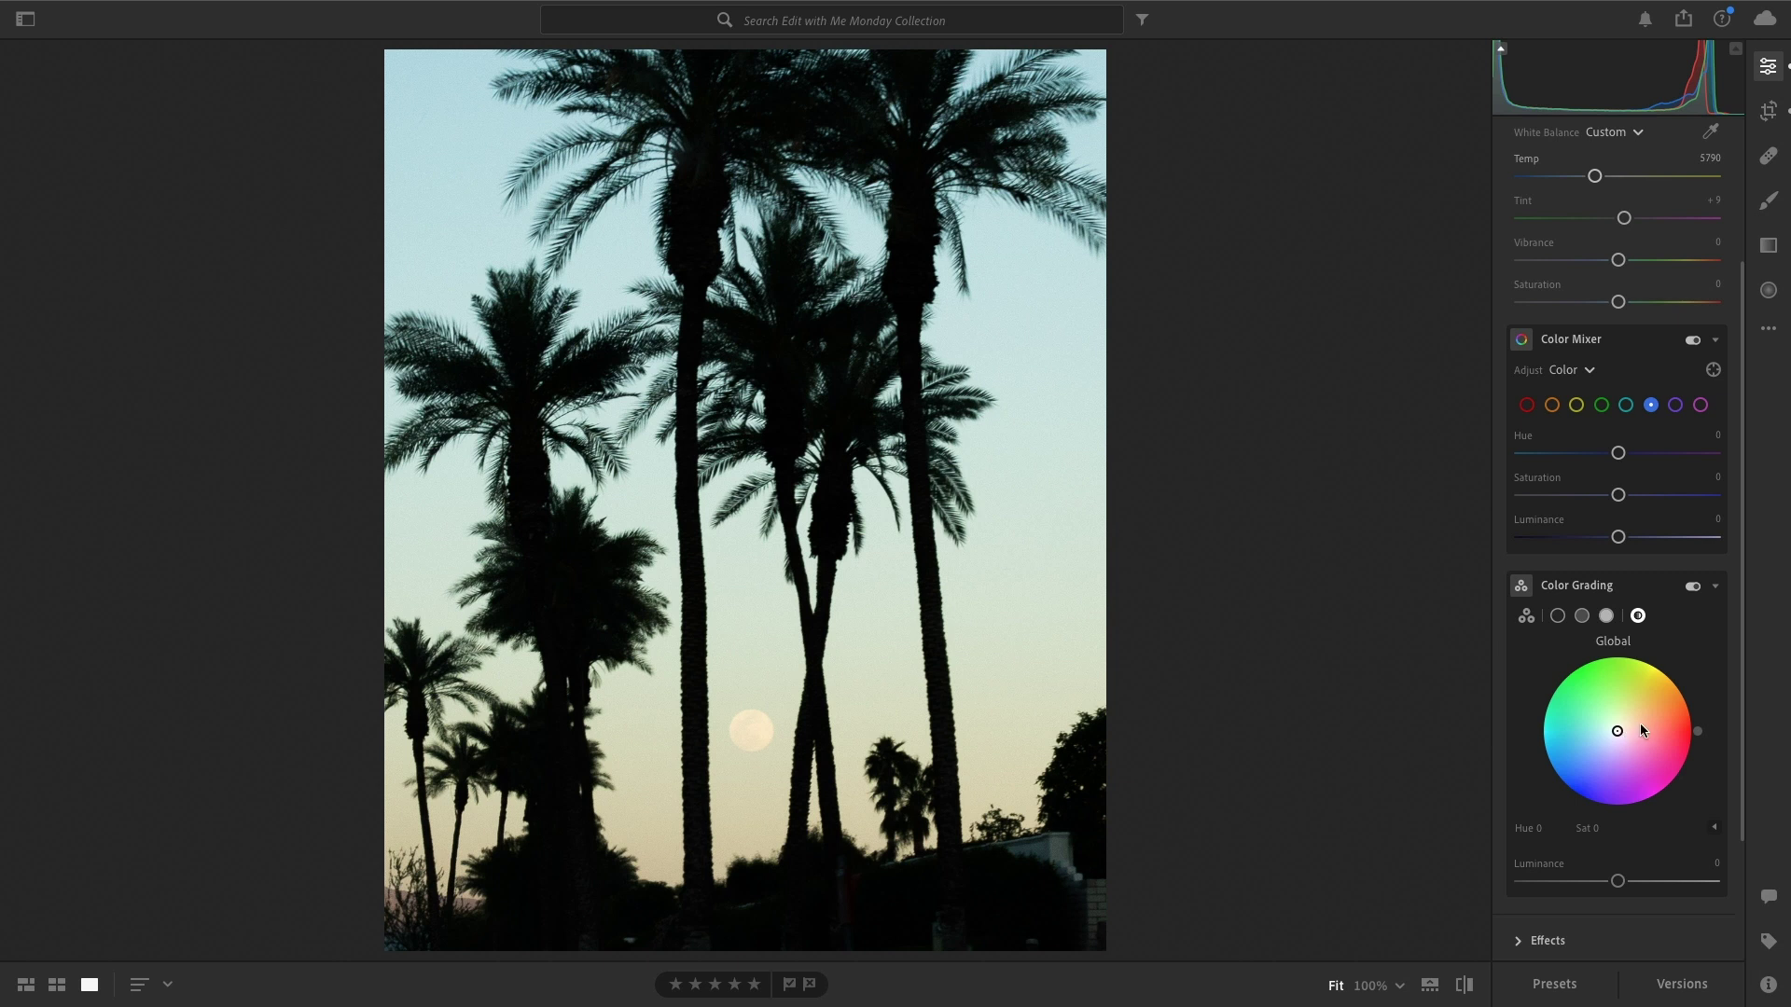
drag(1619, 731, 1639, 757)
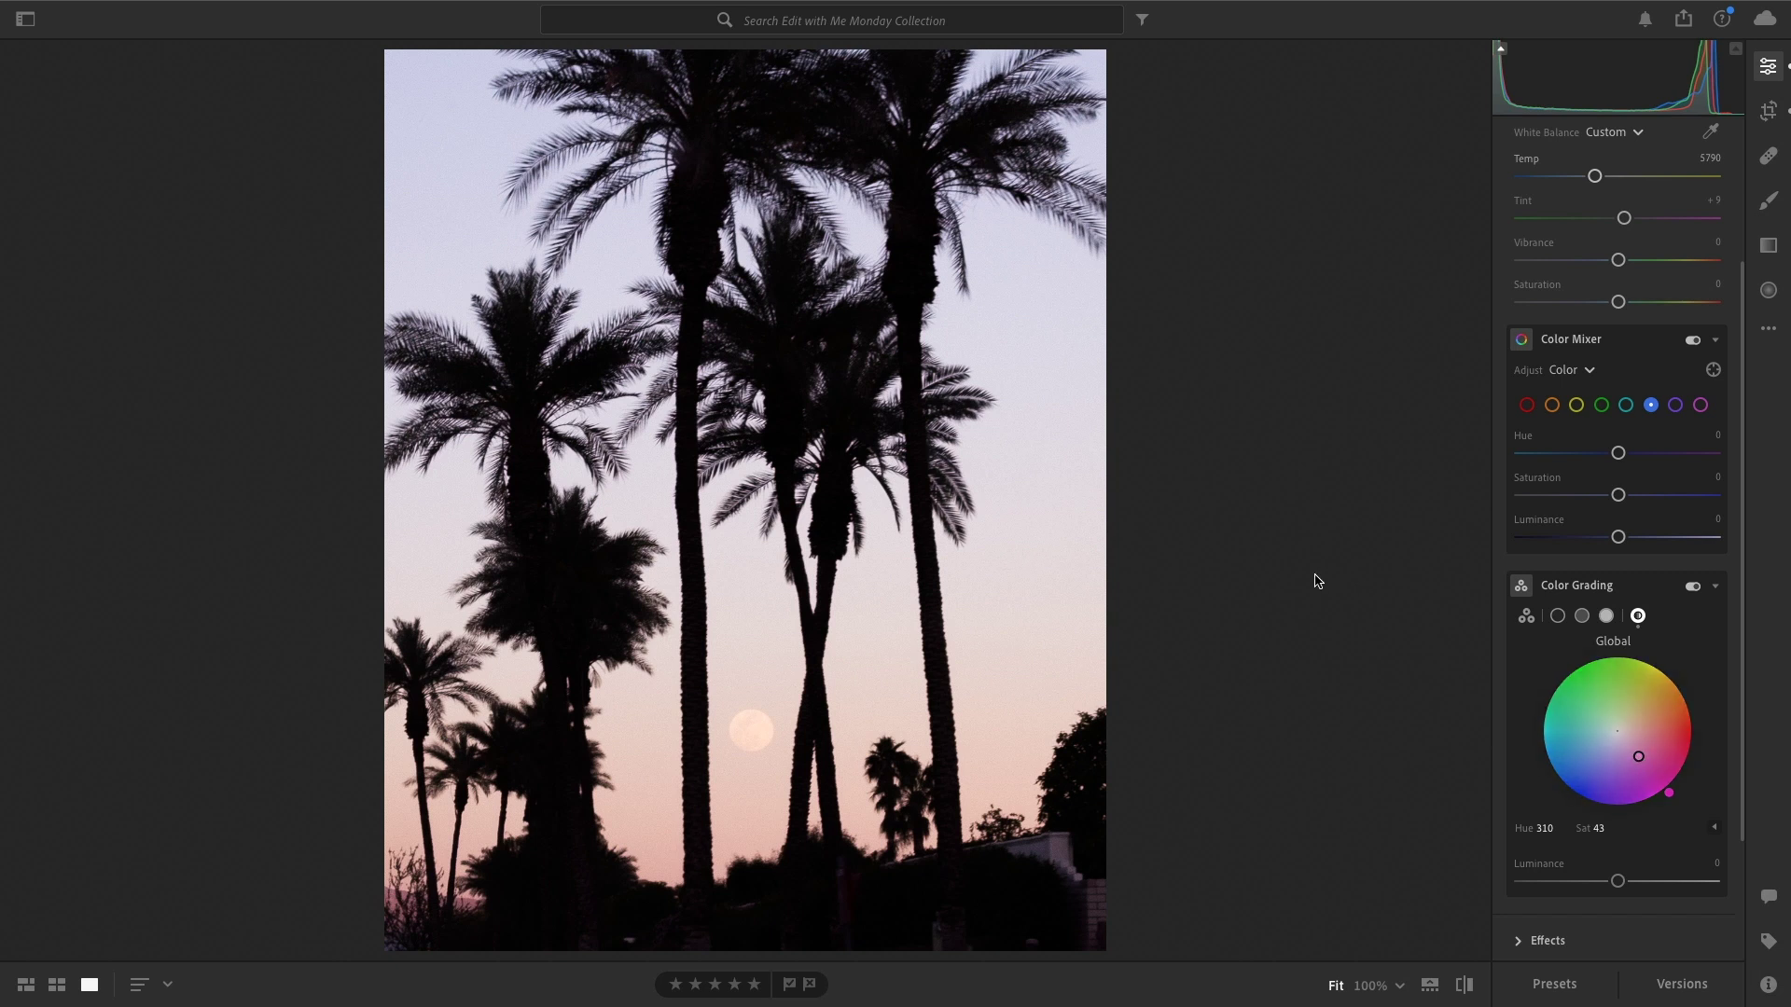
Toggle between the original and edited photo to compare the pink tint
key(backslash)
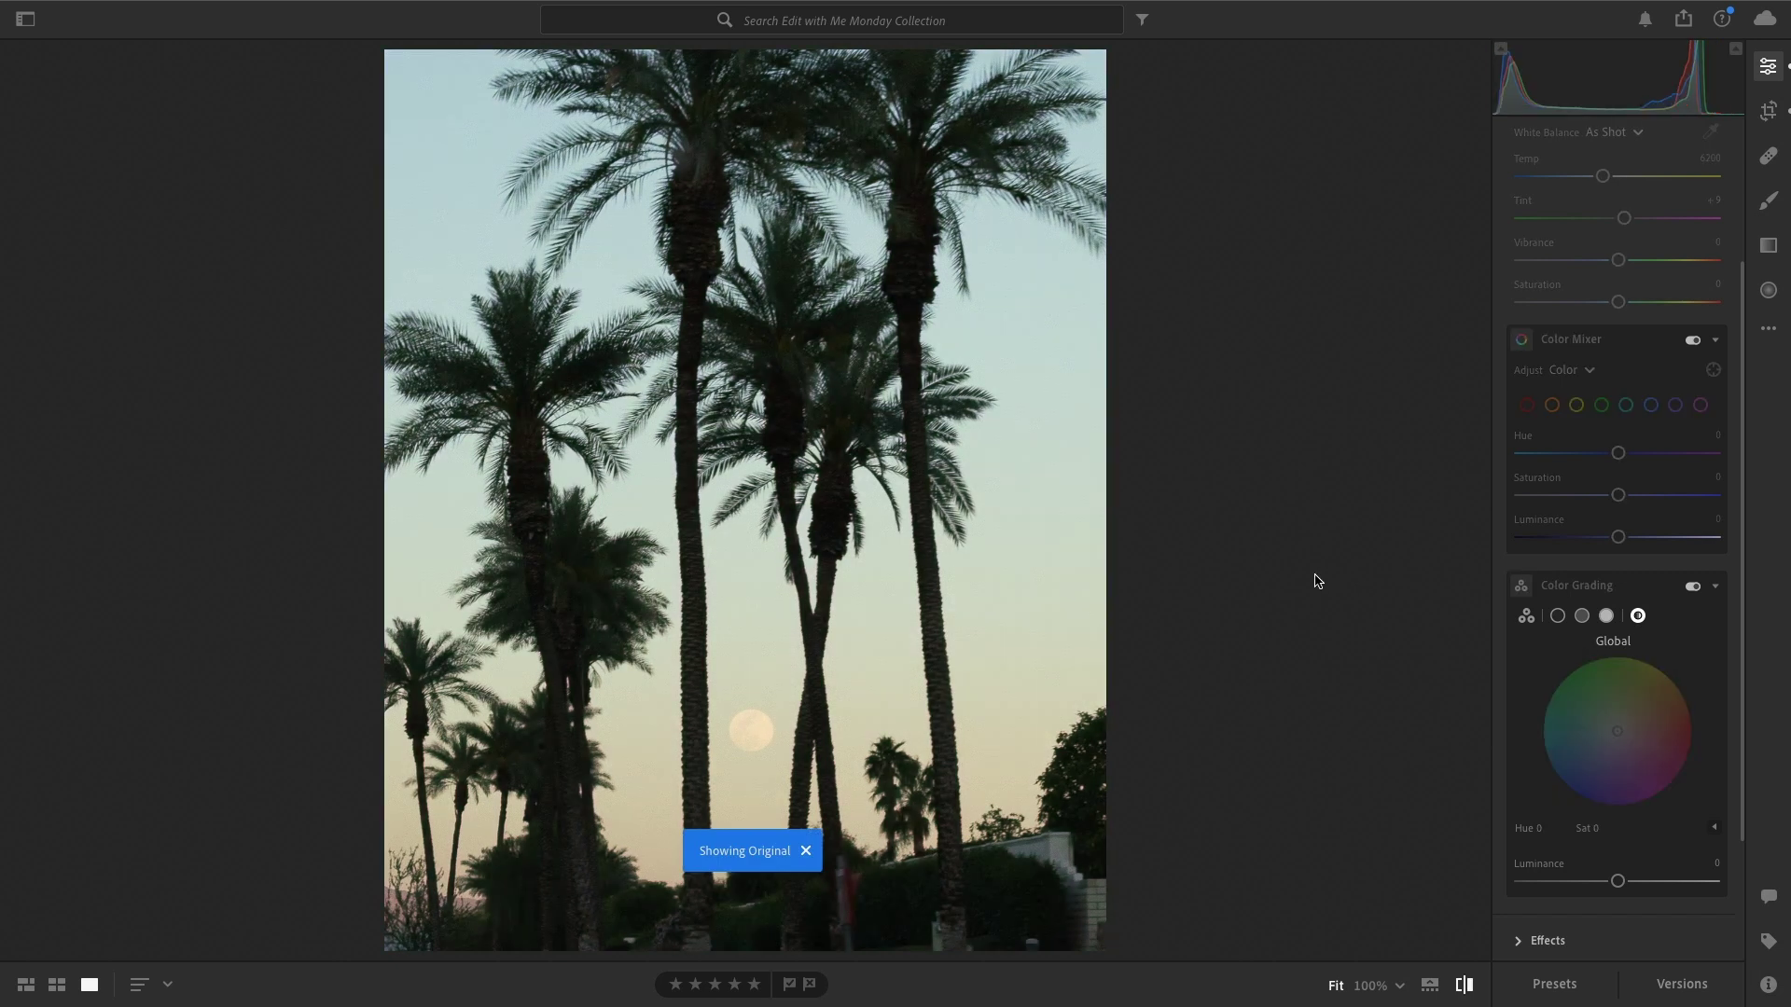
key(backslash)
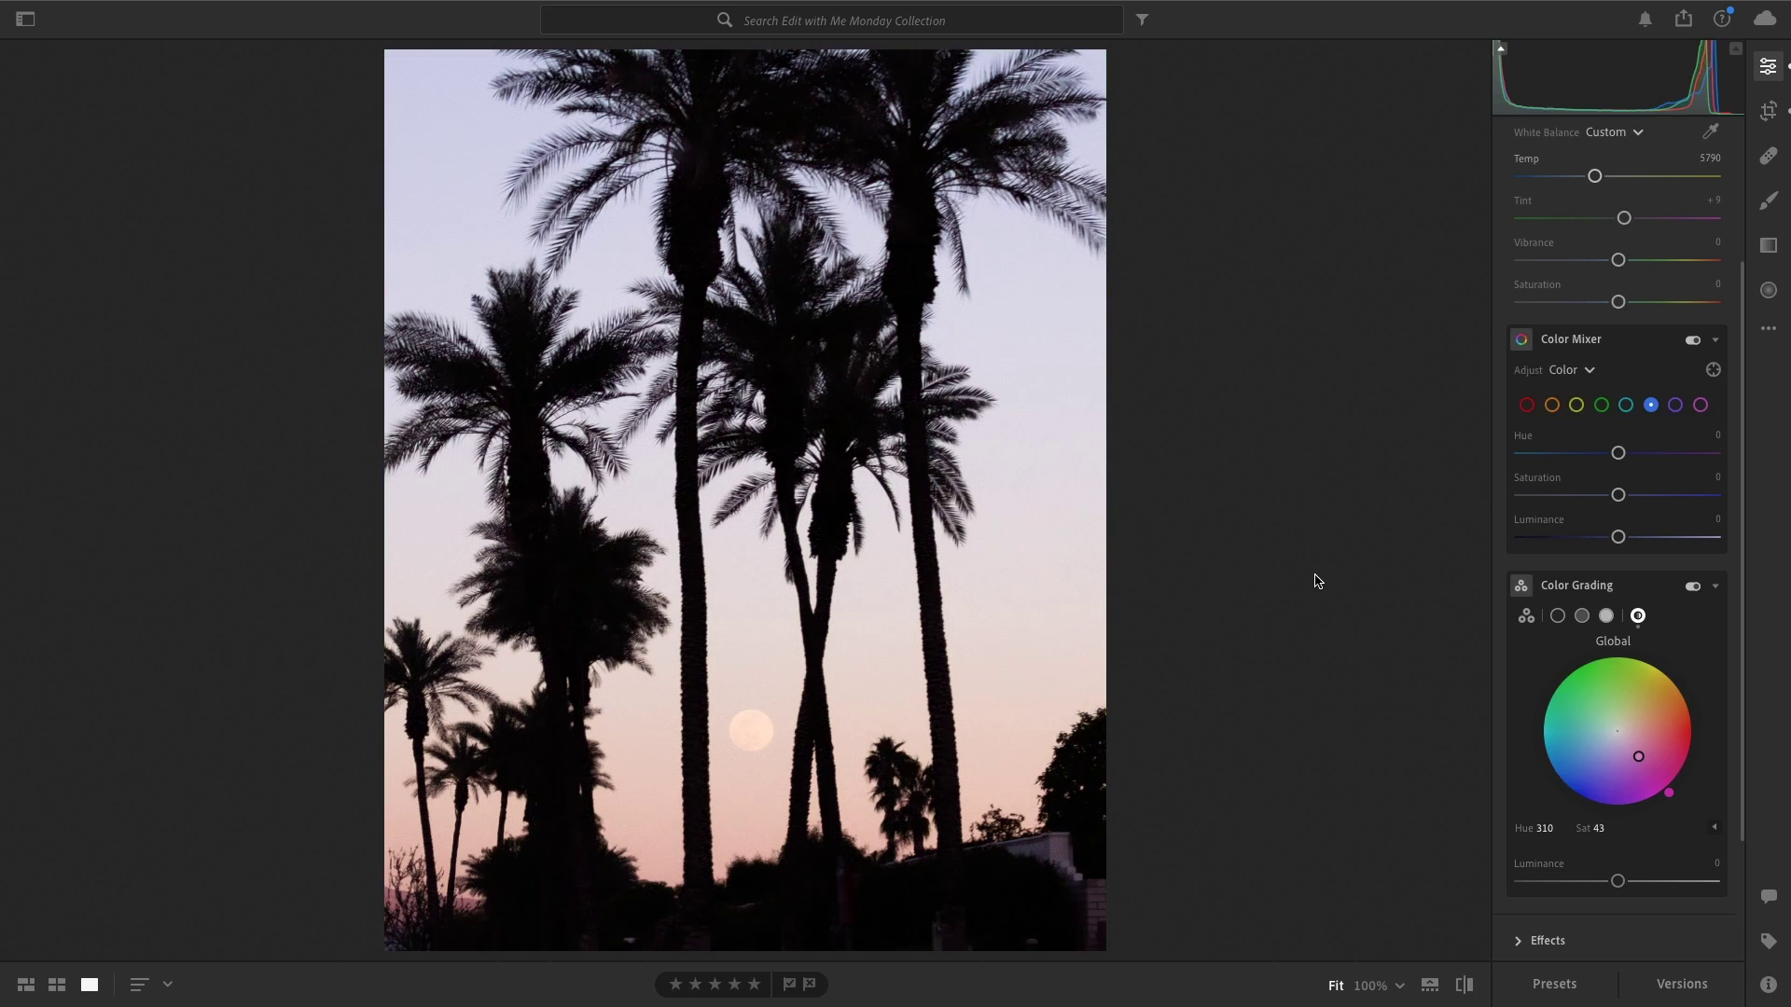
key(backslash)
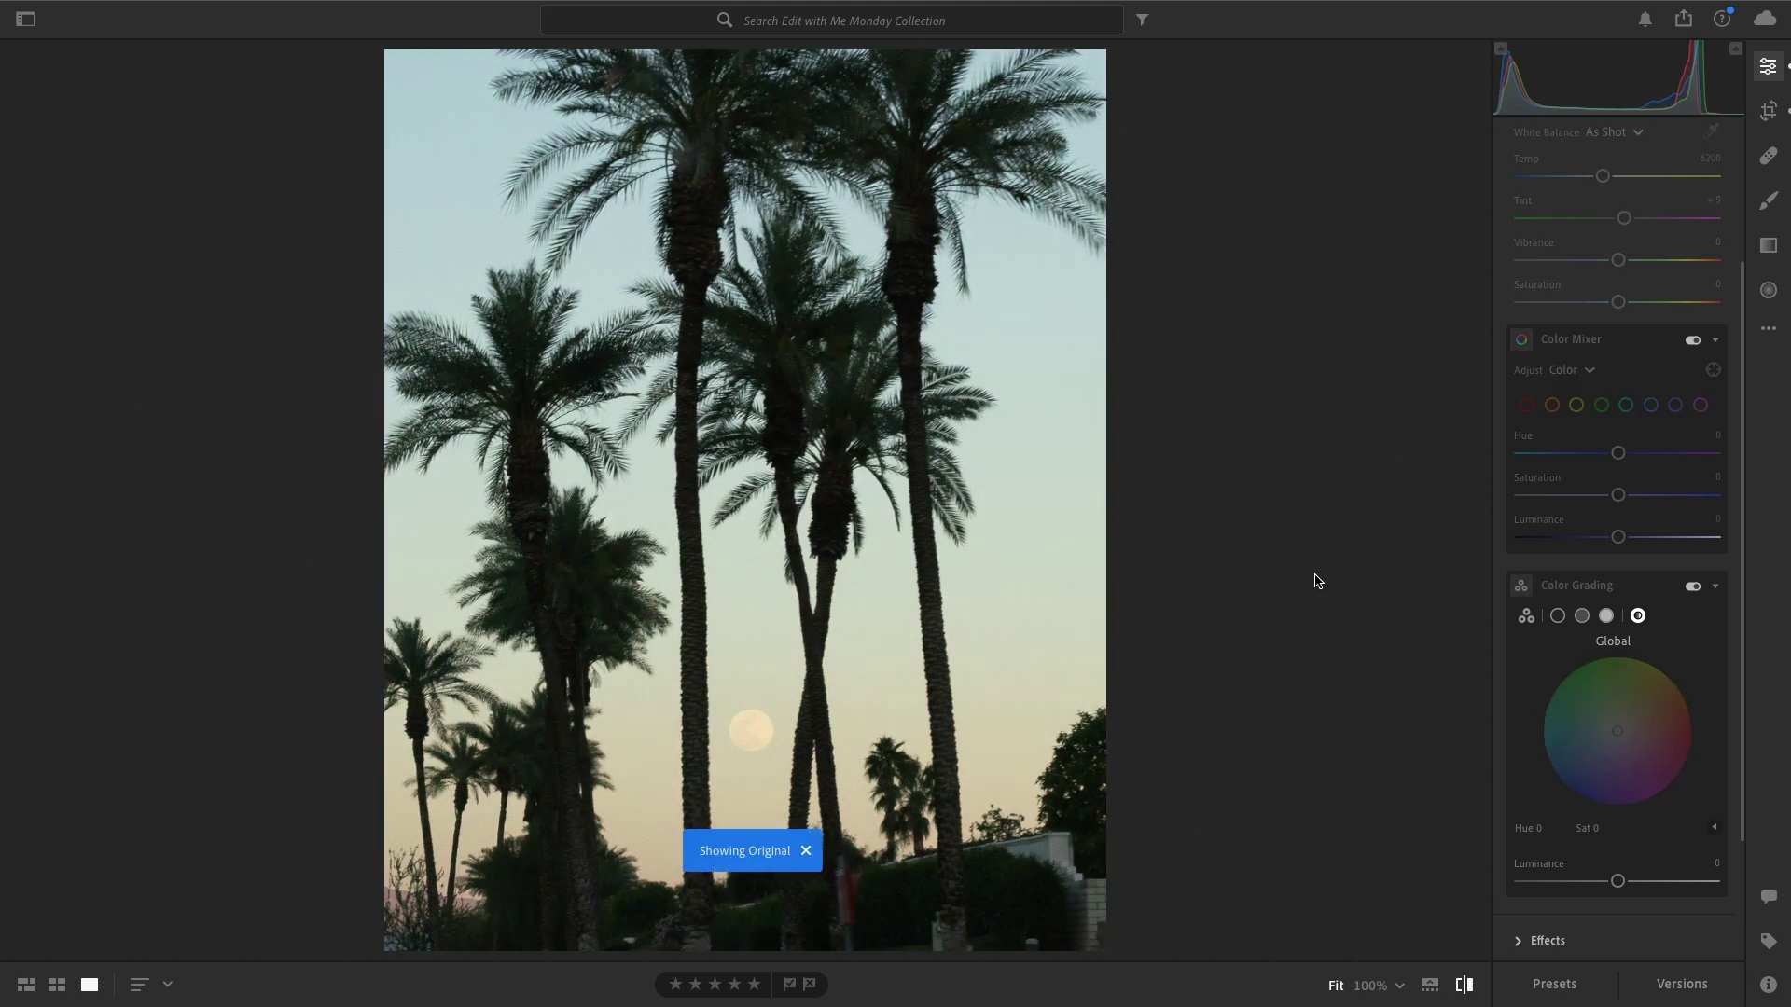
key(backslash)
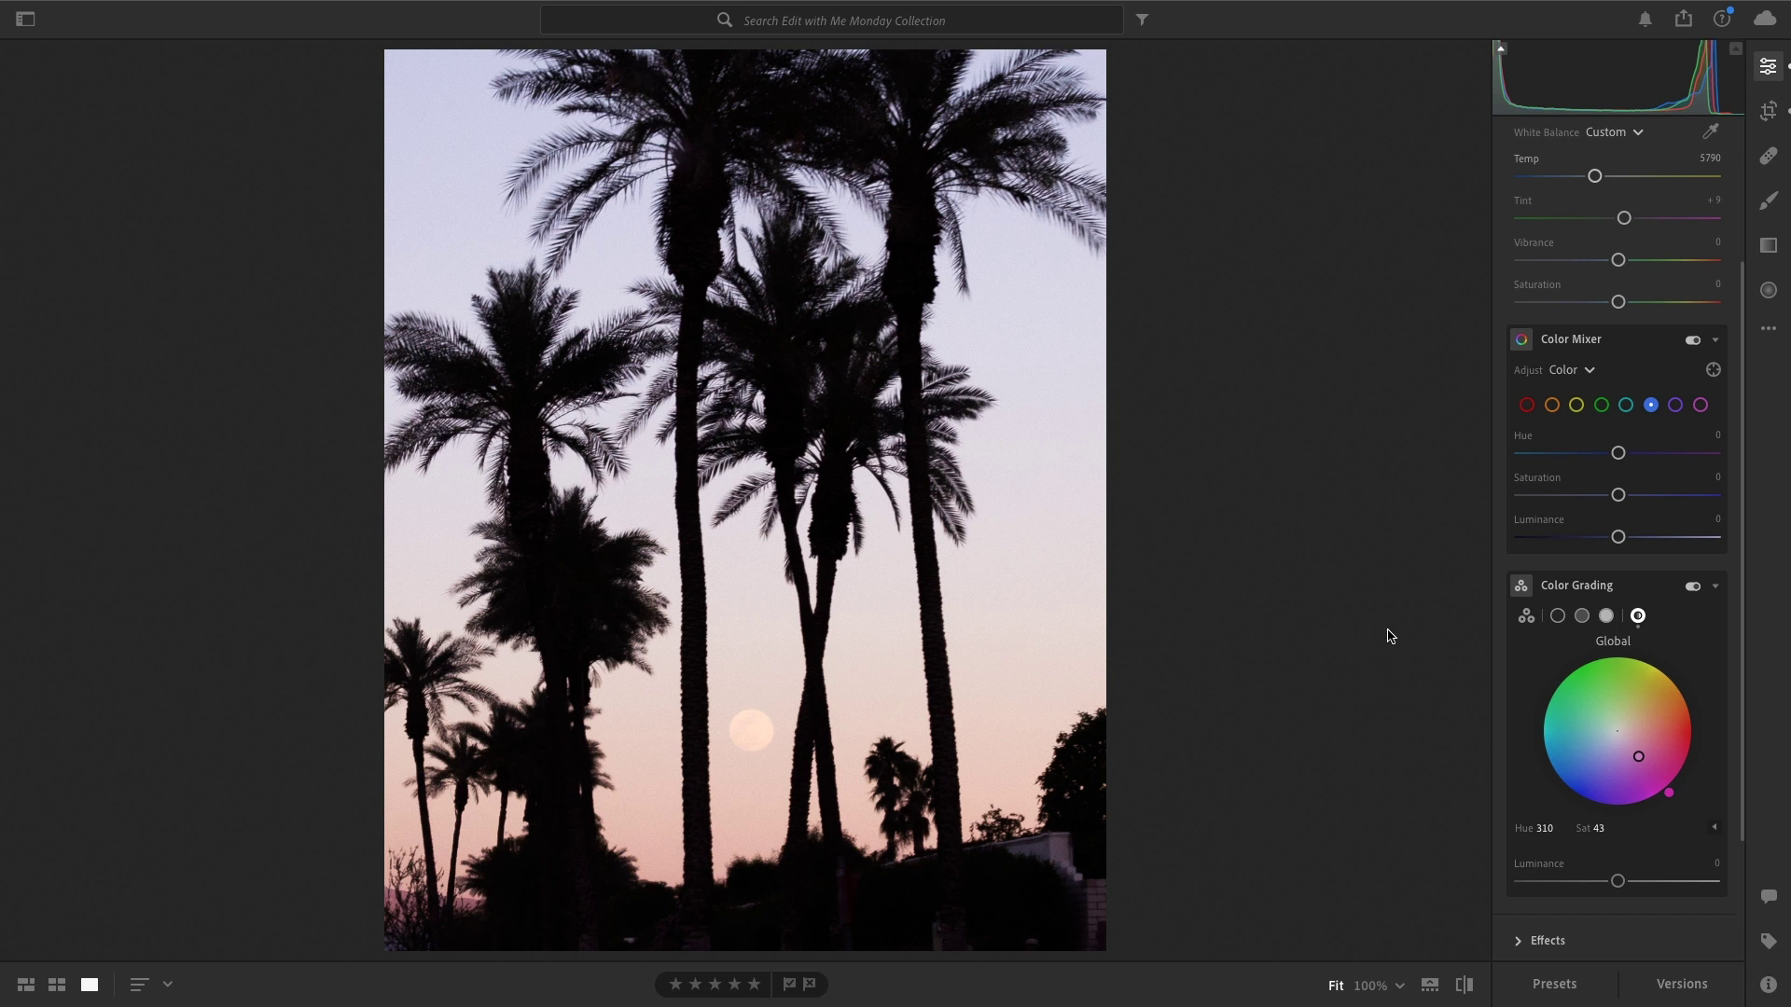
Grade the shadows orange at Hue 30, Saturation 31
click(1559, 616)
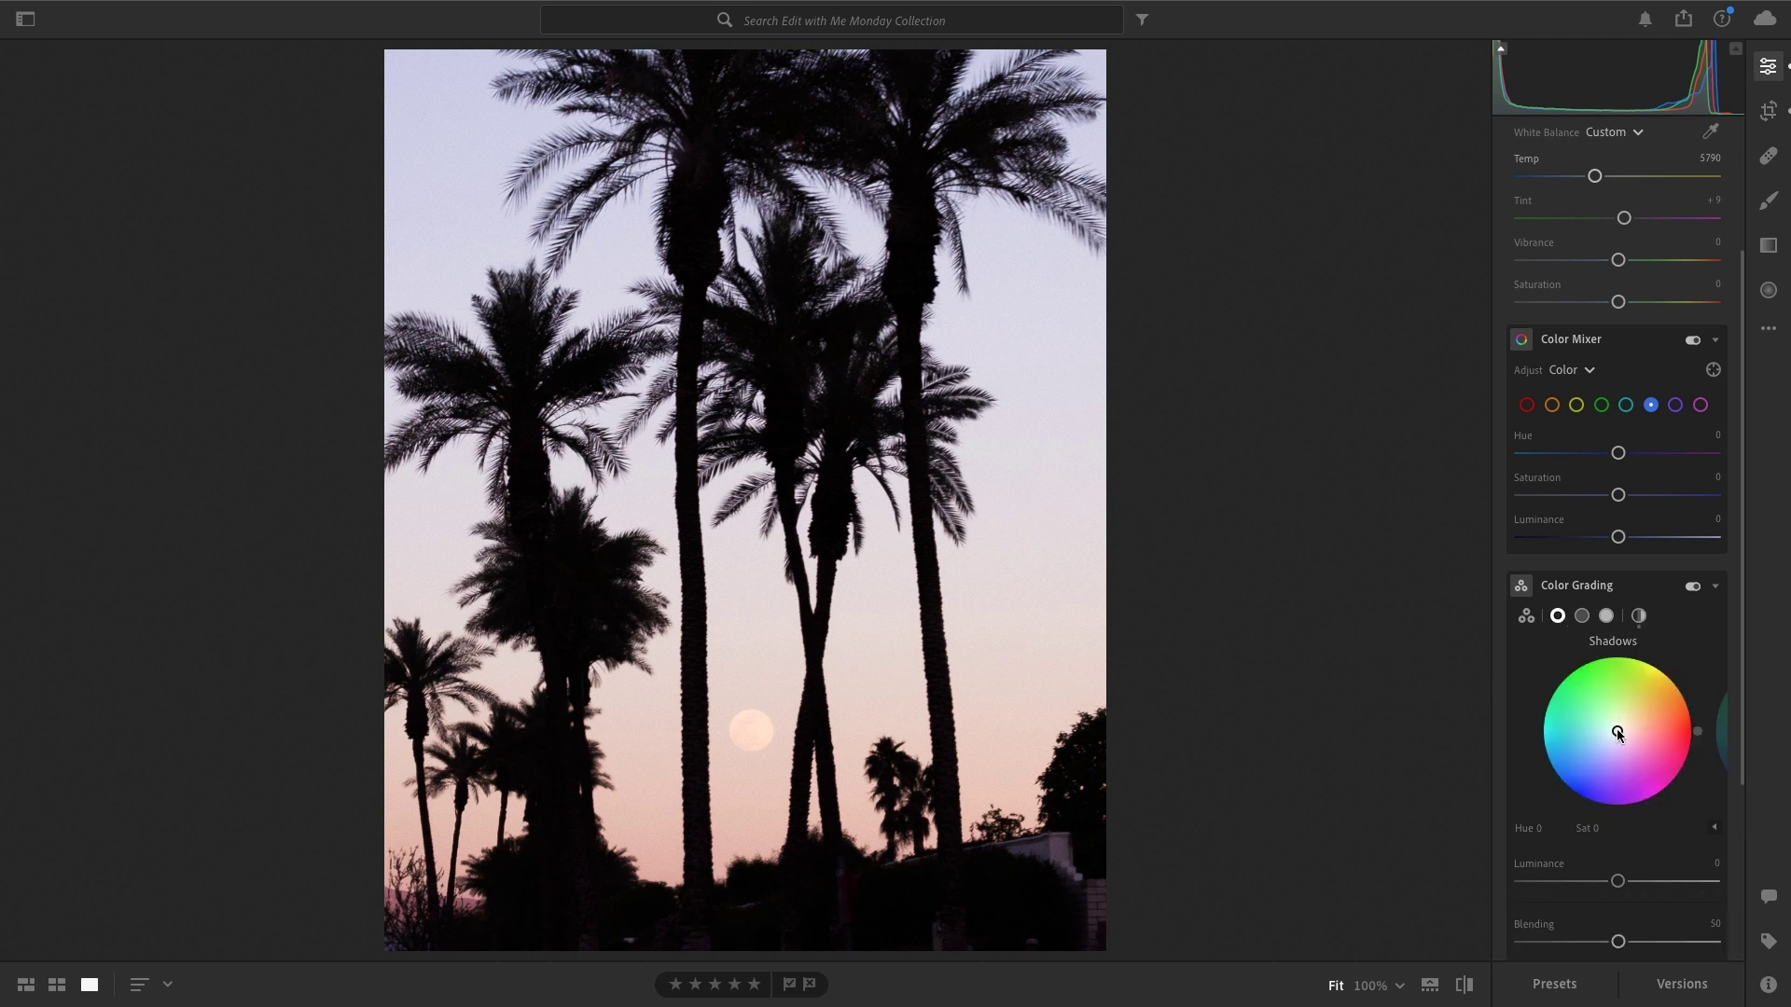
drag(1618, 732, 1675, 689)
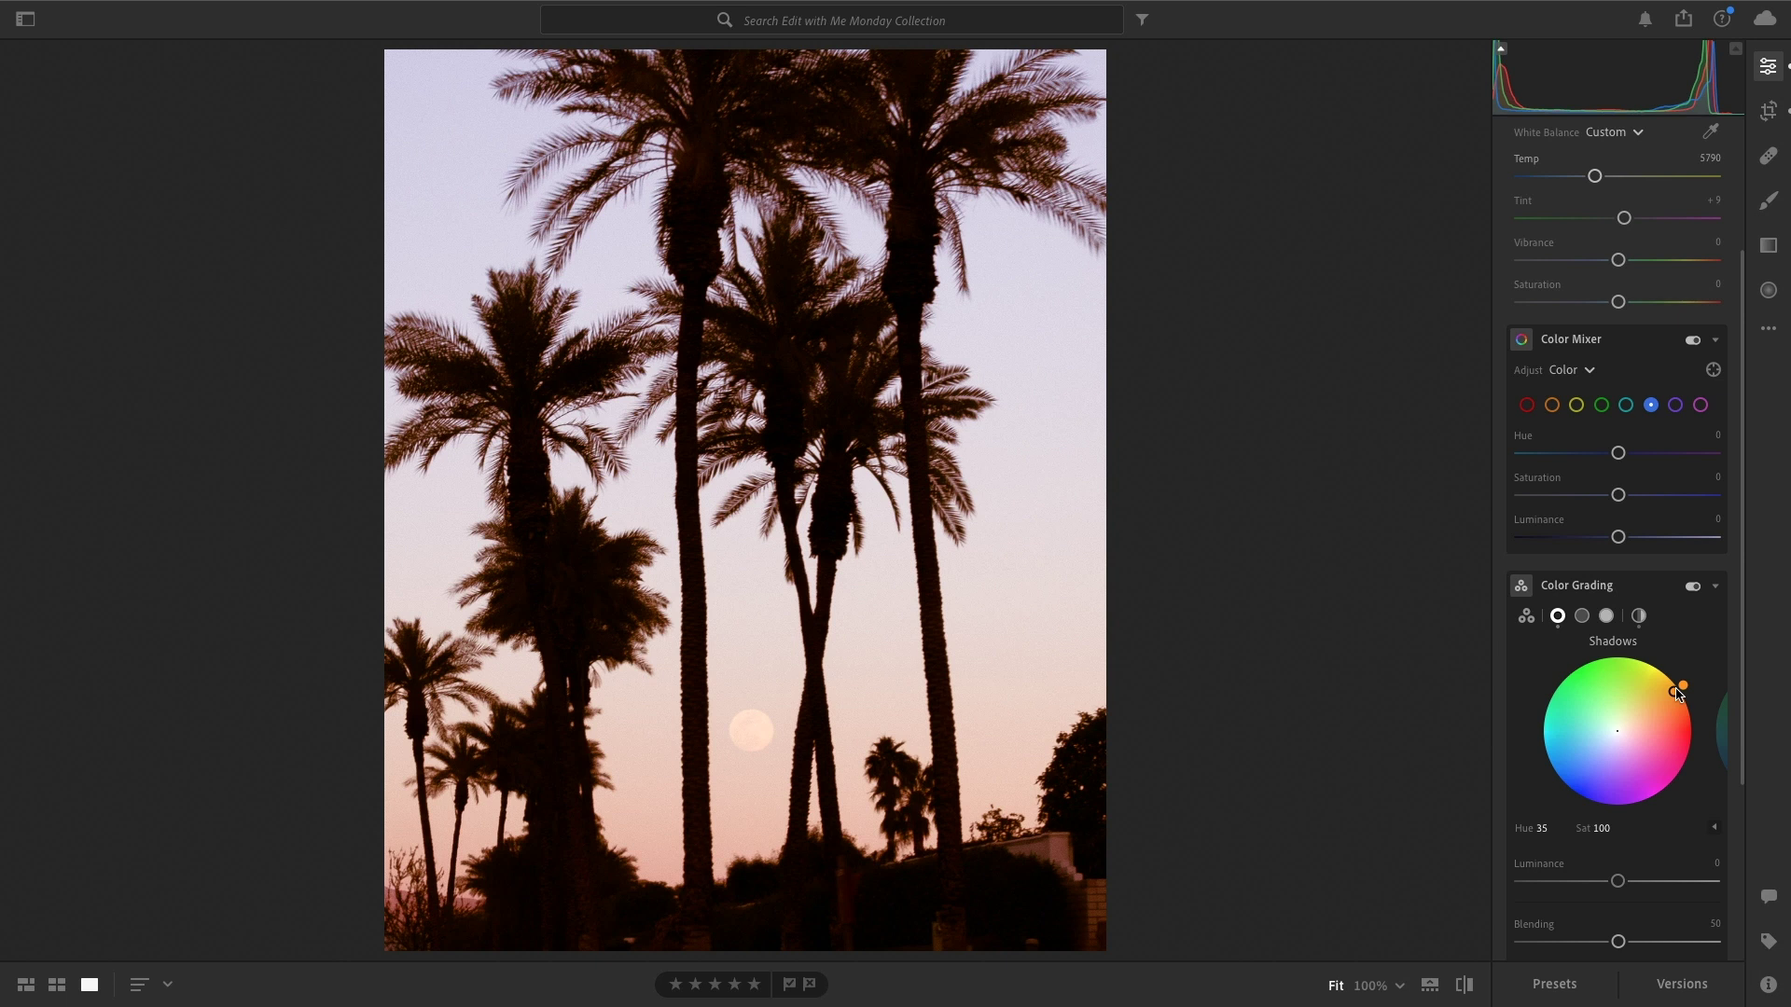
mouse_move(1673, 690)
mouse_down()
mouse_move(1636, 715)
mouse_move(1699, 688)
mouse_move(1629, 724)
mouse_up()
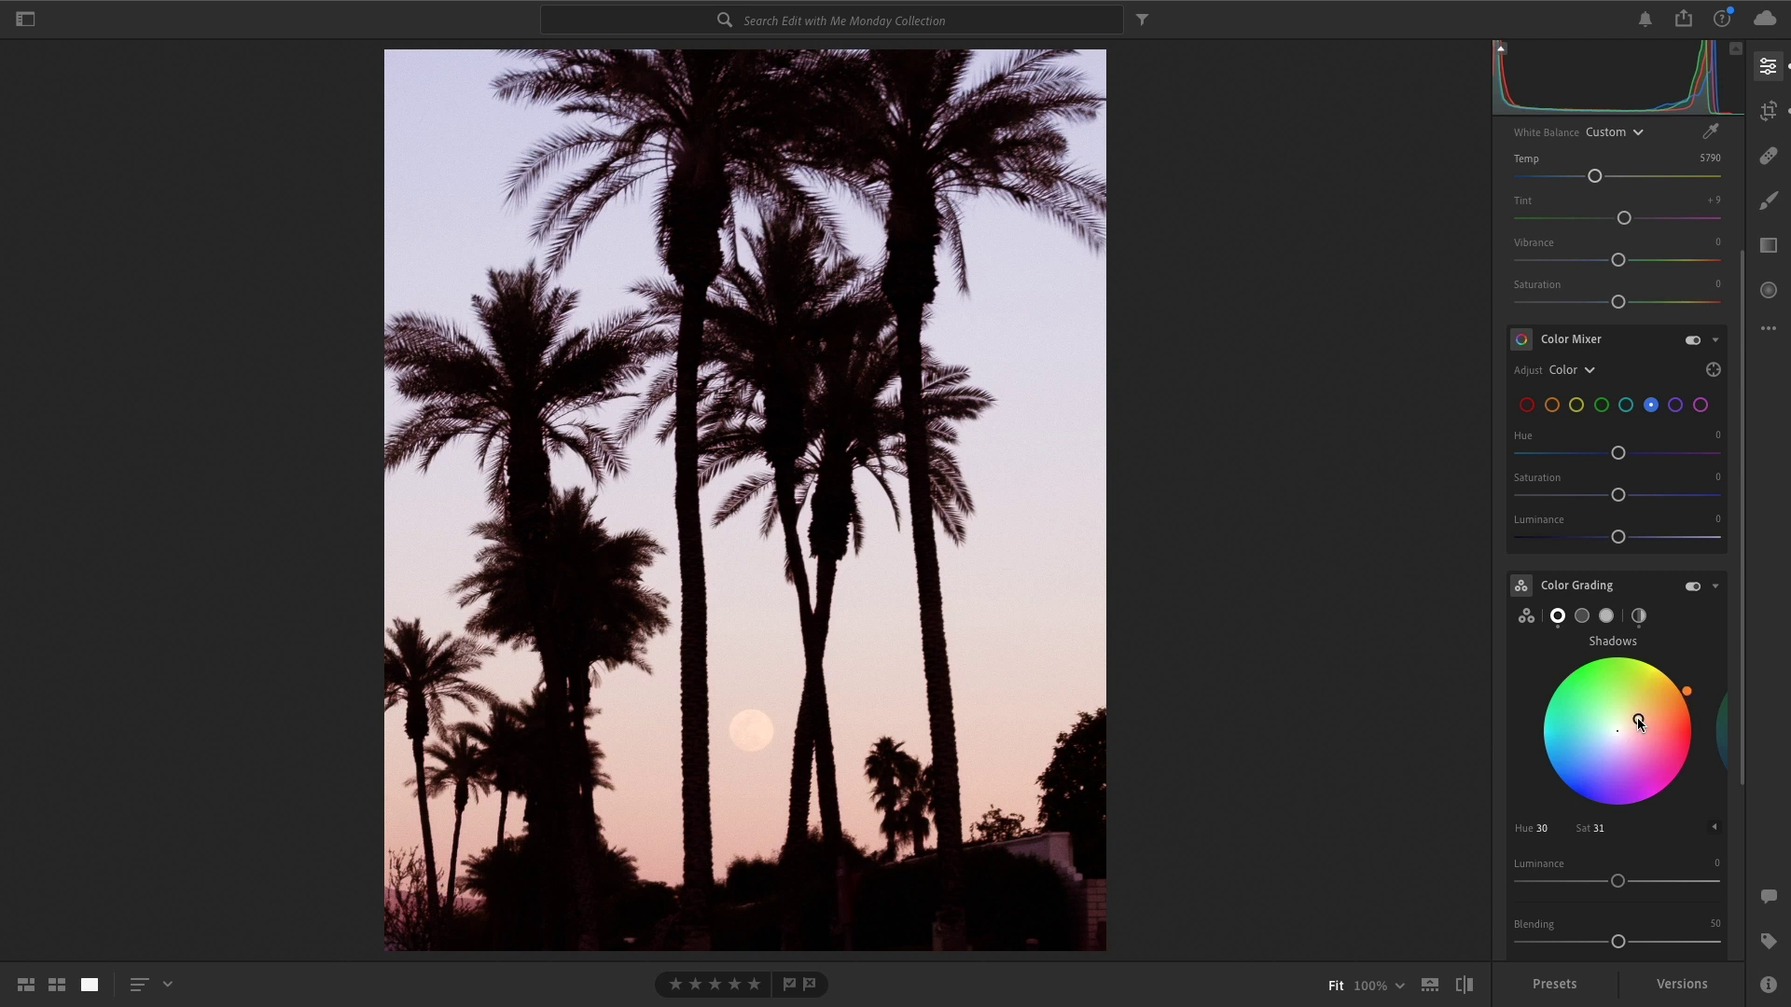
Grade the highlights violet at Hue 265, Saturation 16, and compare with the original
click(1606, 617)
drag(1616, 730, 1615, 741)
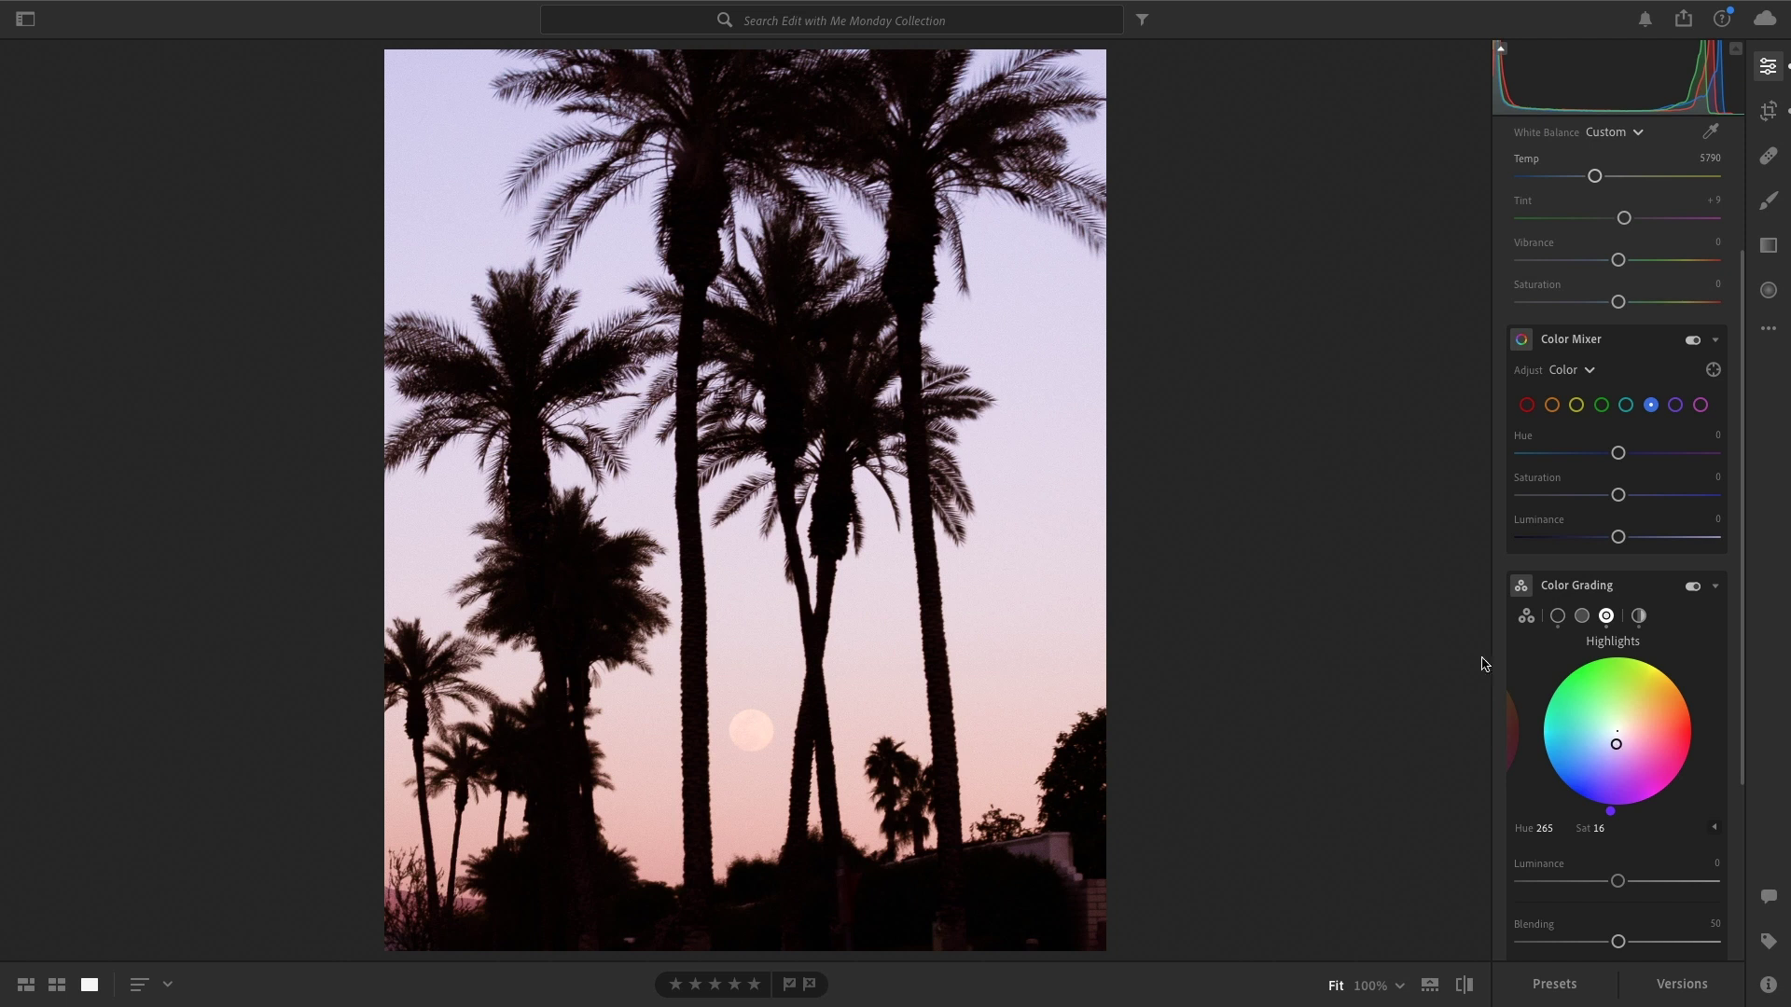
key(backslash)
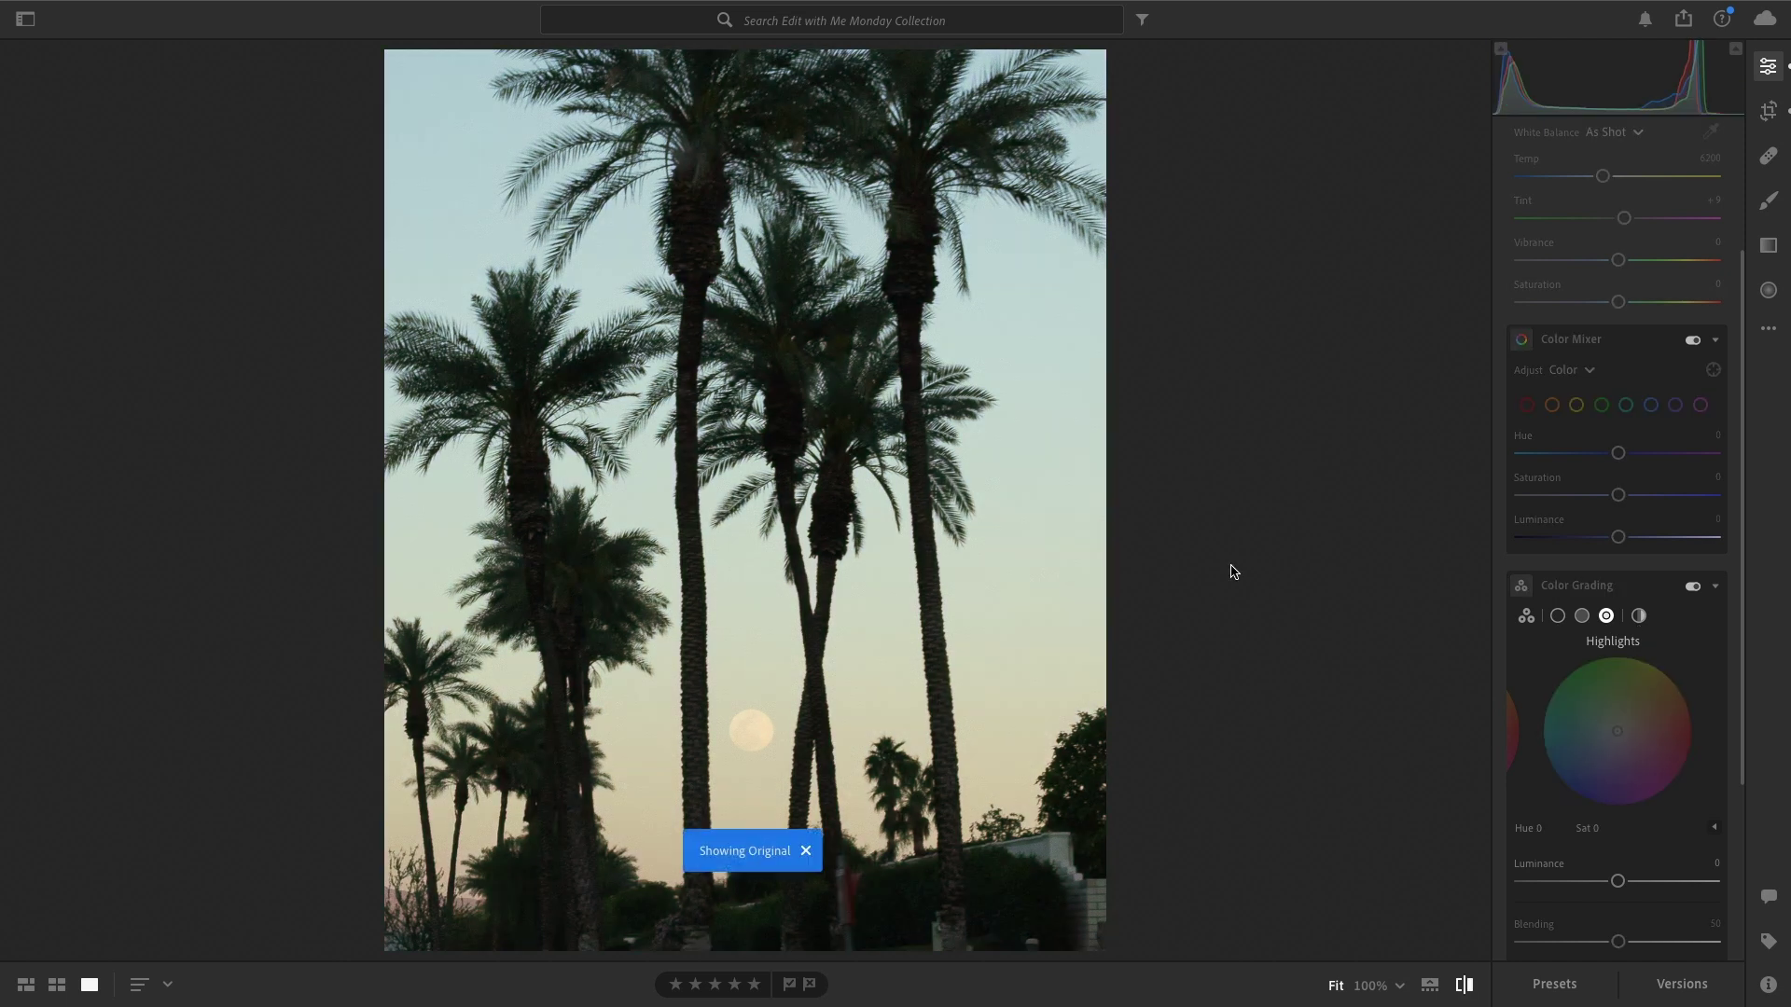
key(backslash)
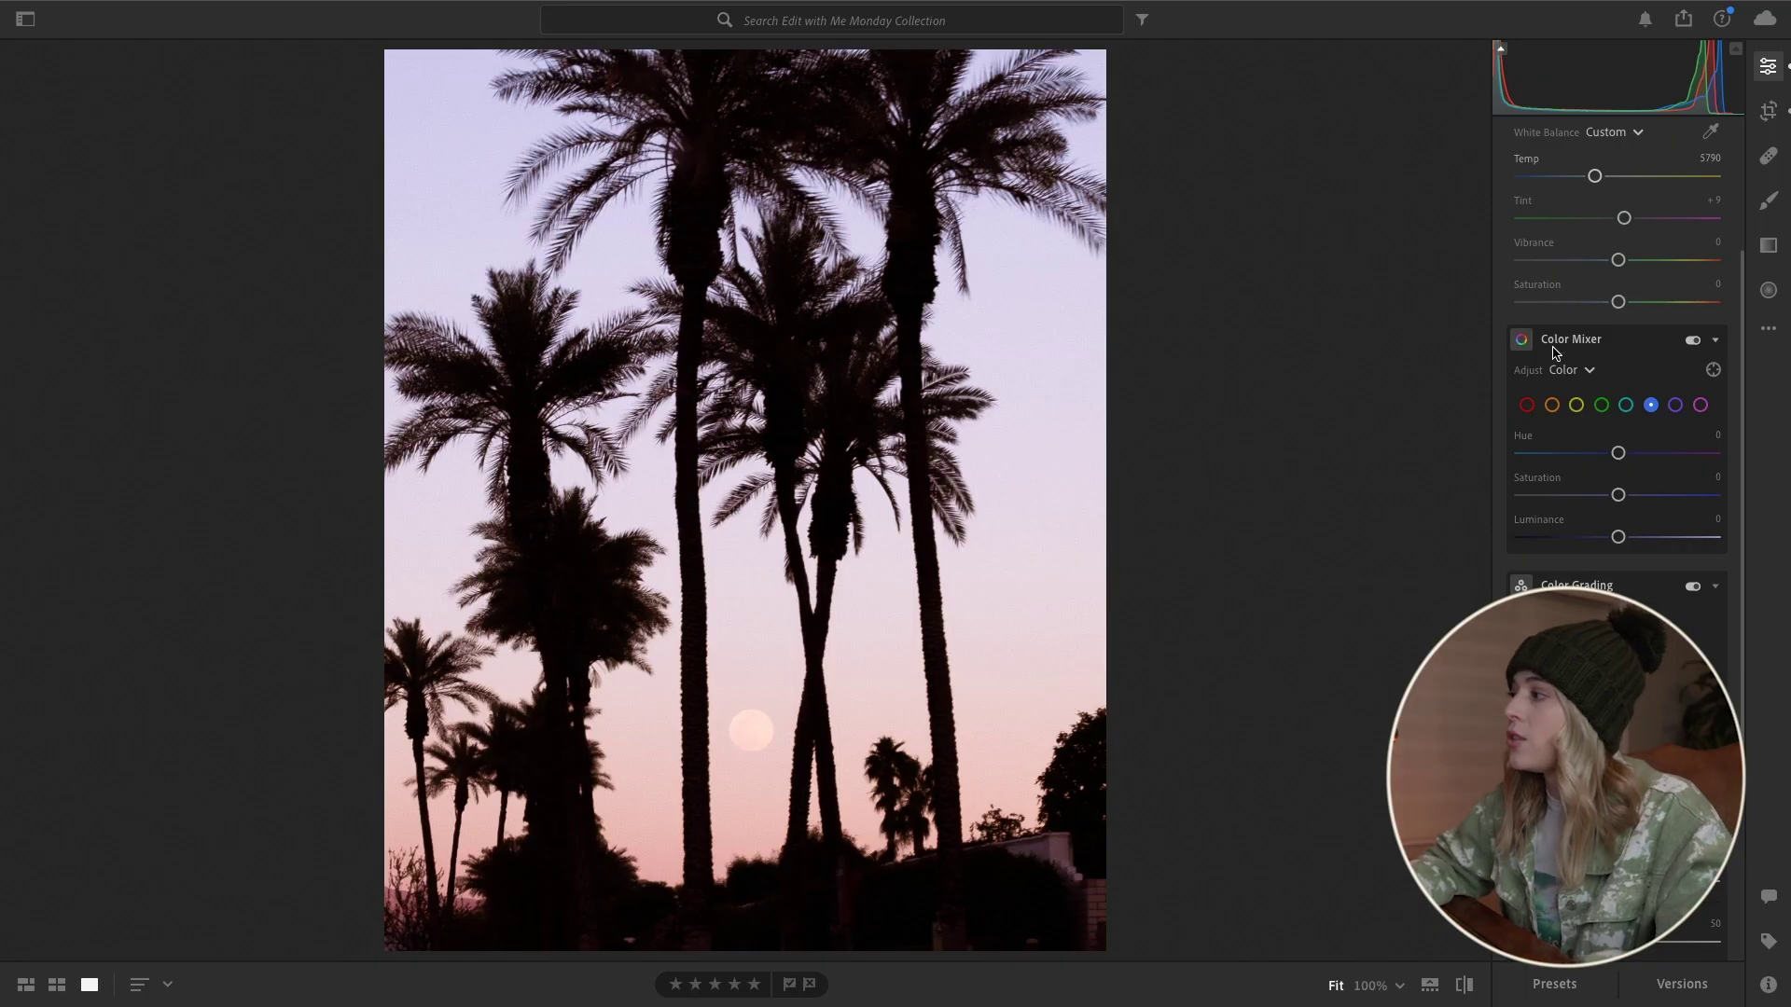
Shift orange hue fully toward red, slightly desaturate reds, and push yellow hue toward orange
click(1551, 405)
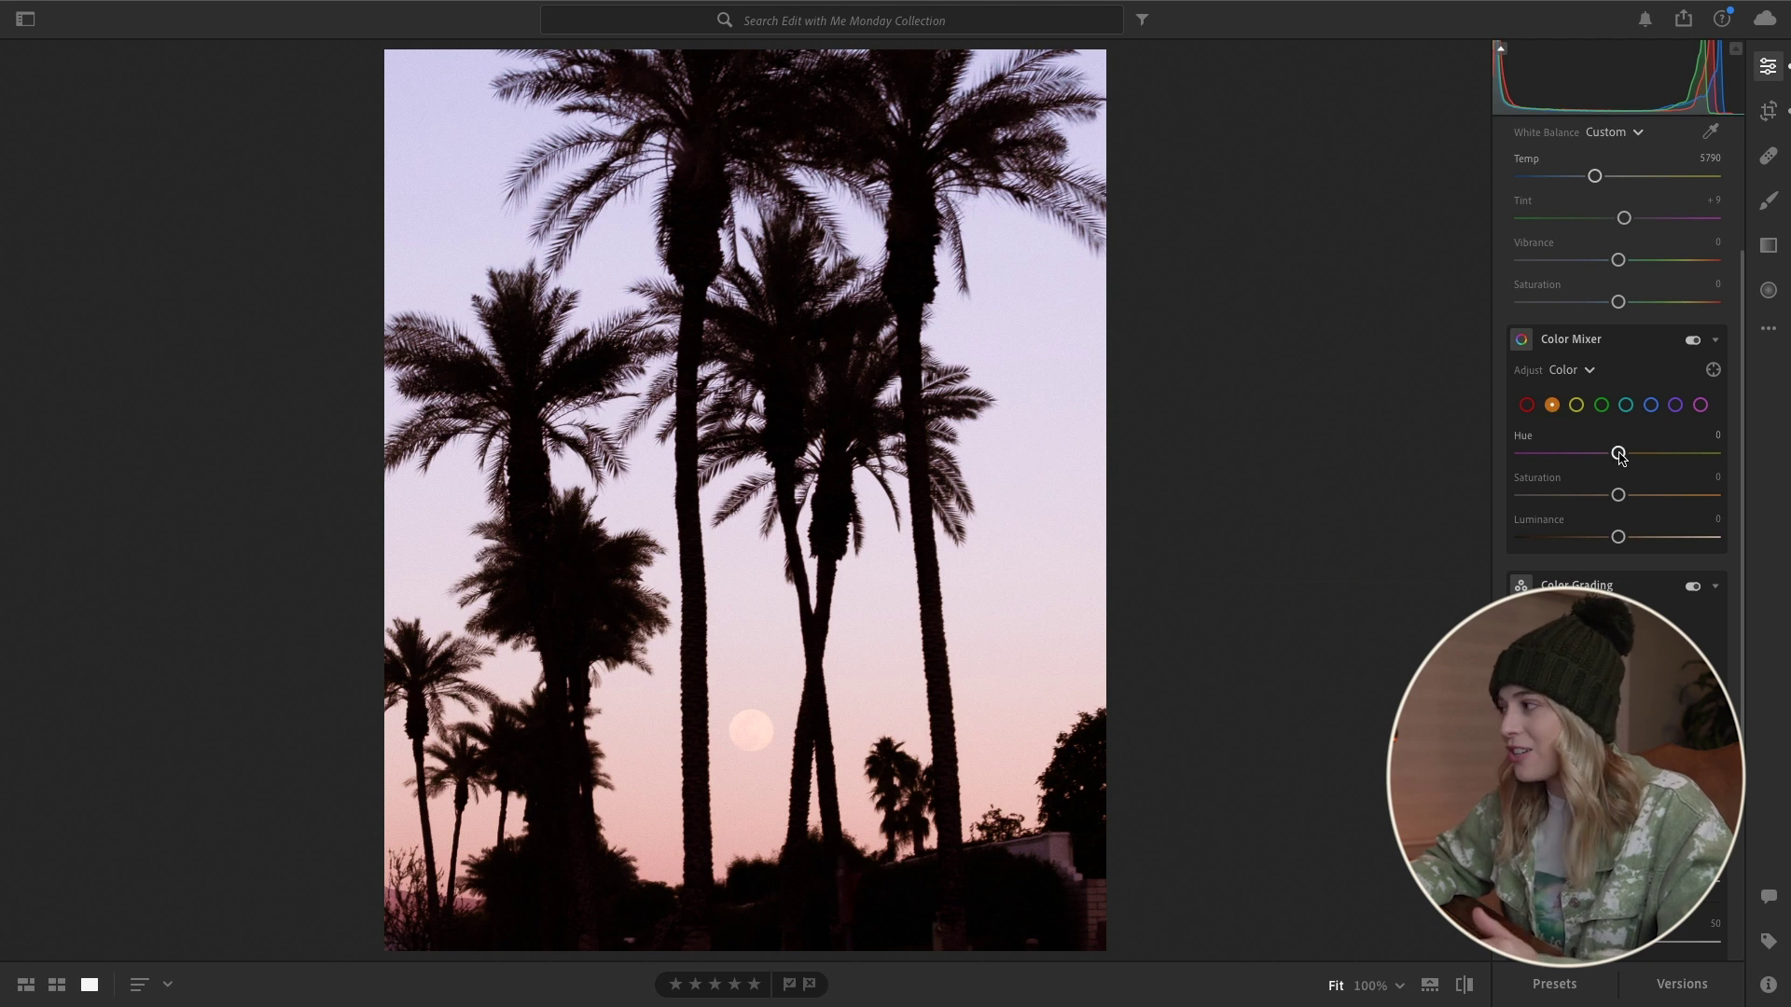
drag(1620, 457, 1608, 542)
click(1526, 405)
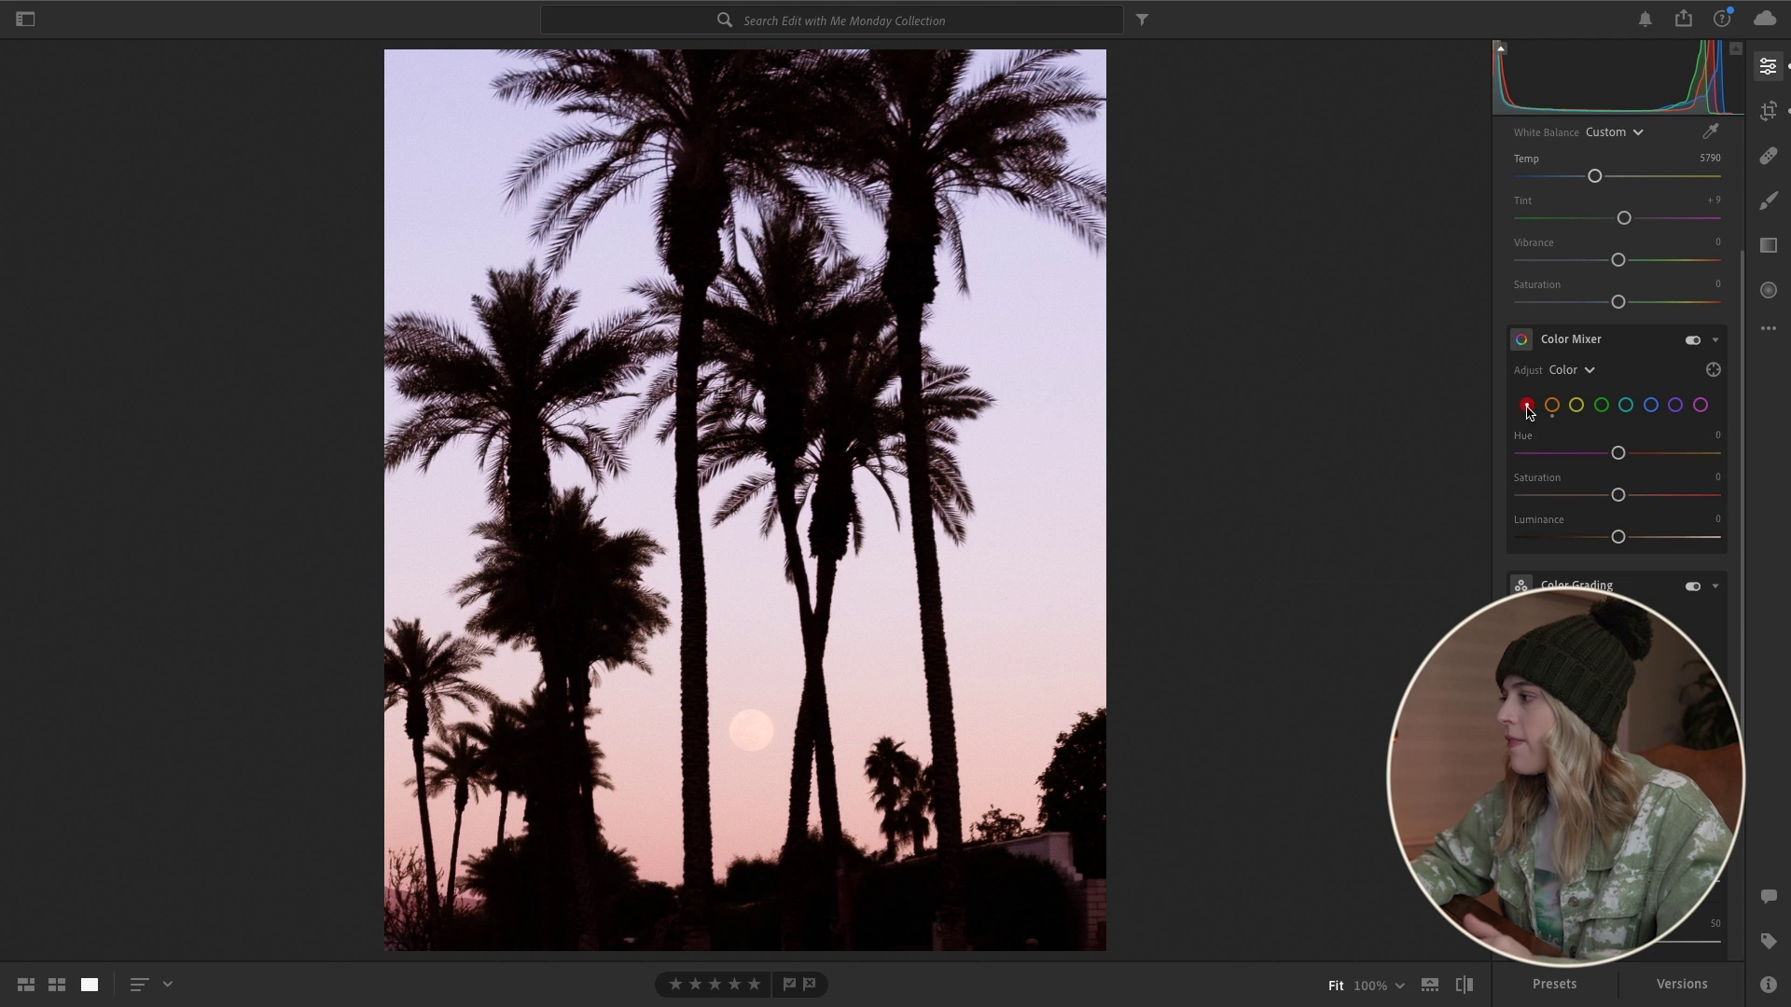
mouse_move(1622, 499)
mouse_down()
mouse_move(1714, 495)
mouse_move(1523, 495)
mouse_move(1614, 495)
mouse_up()
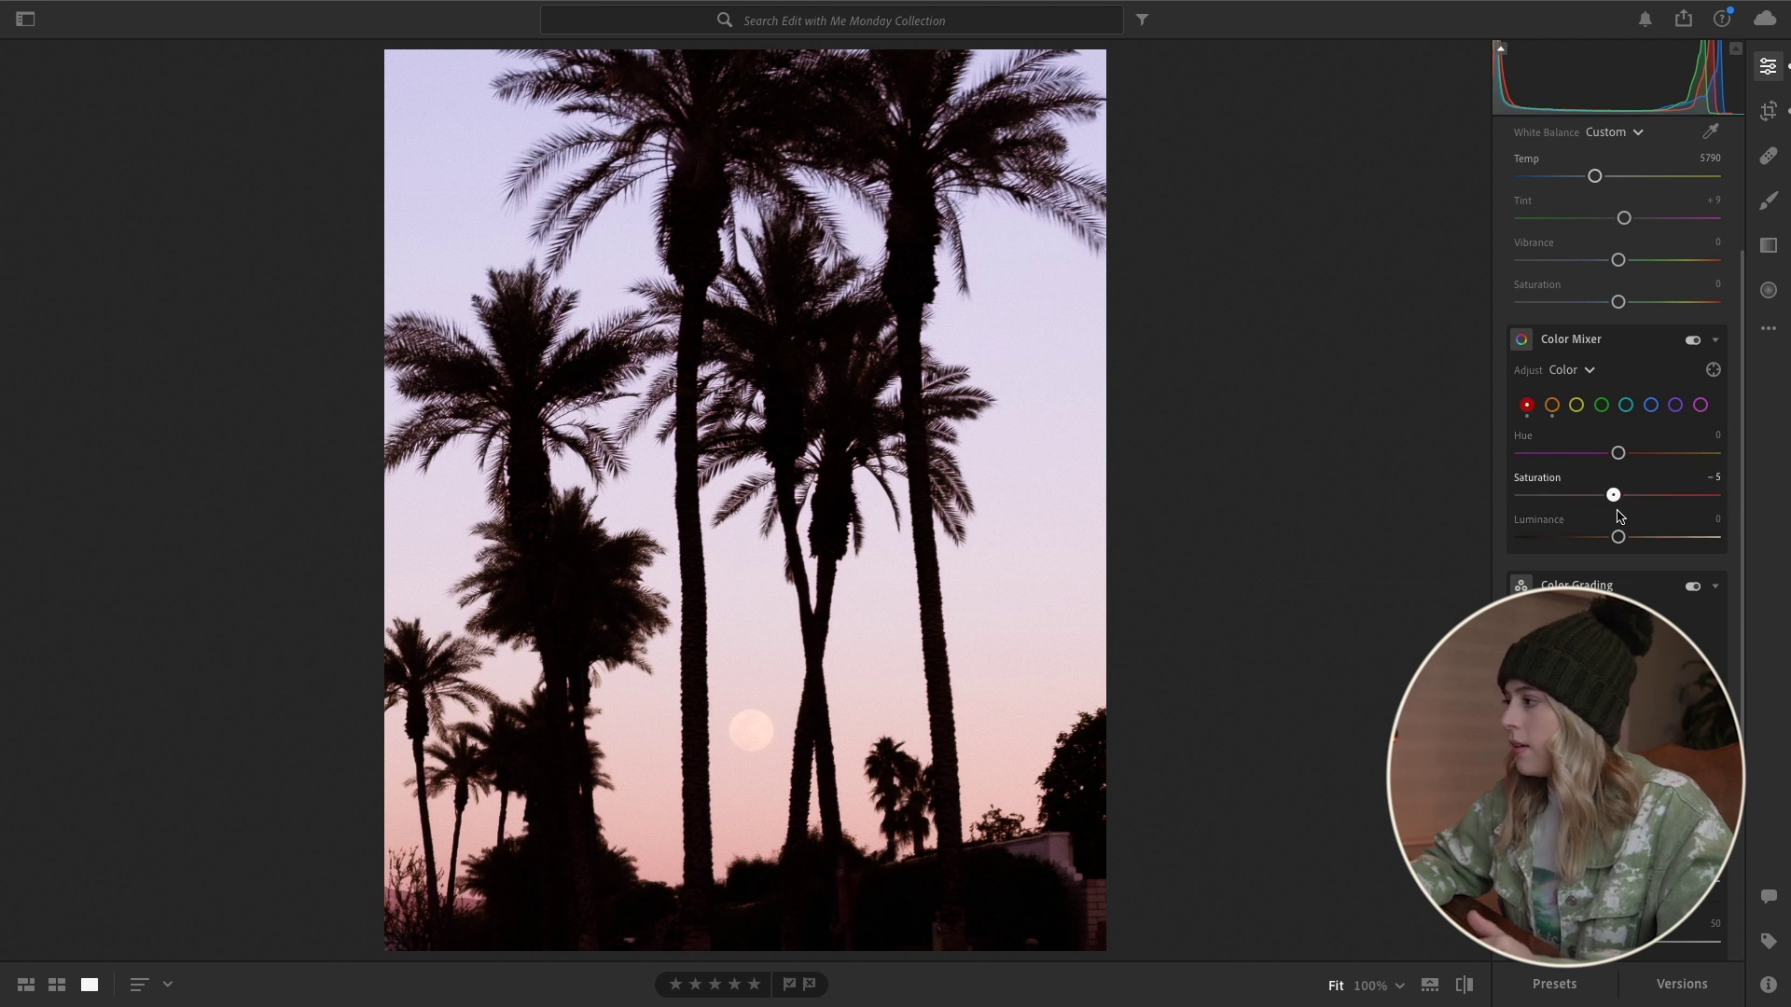
click(1576, 405)
drag(1618, 454, 1673, 495)
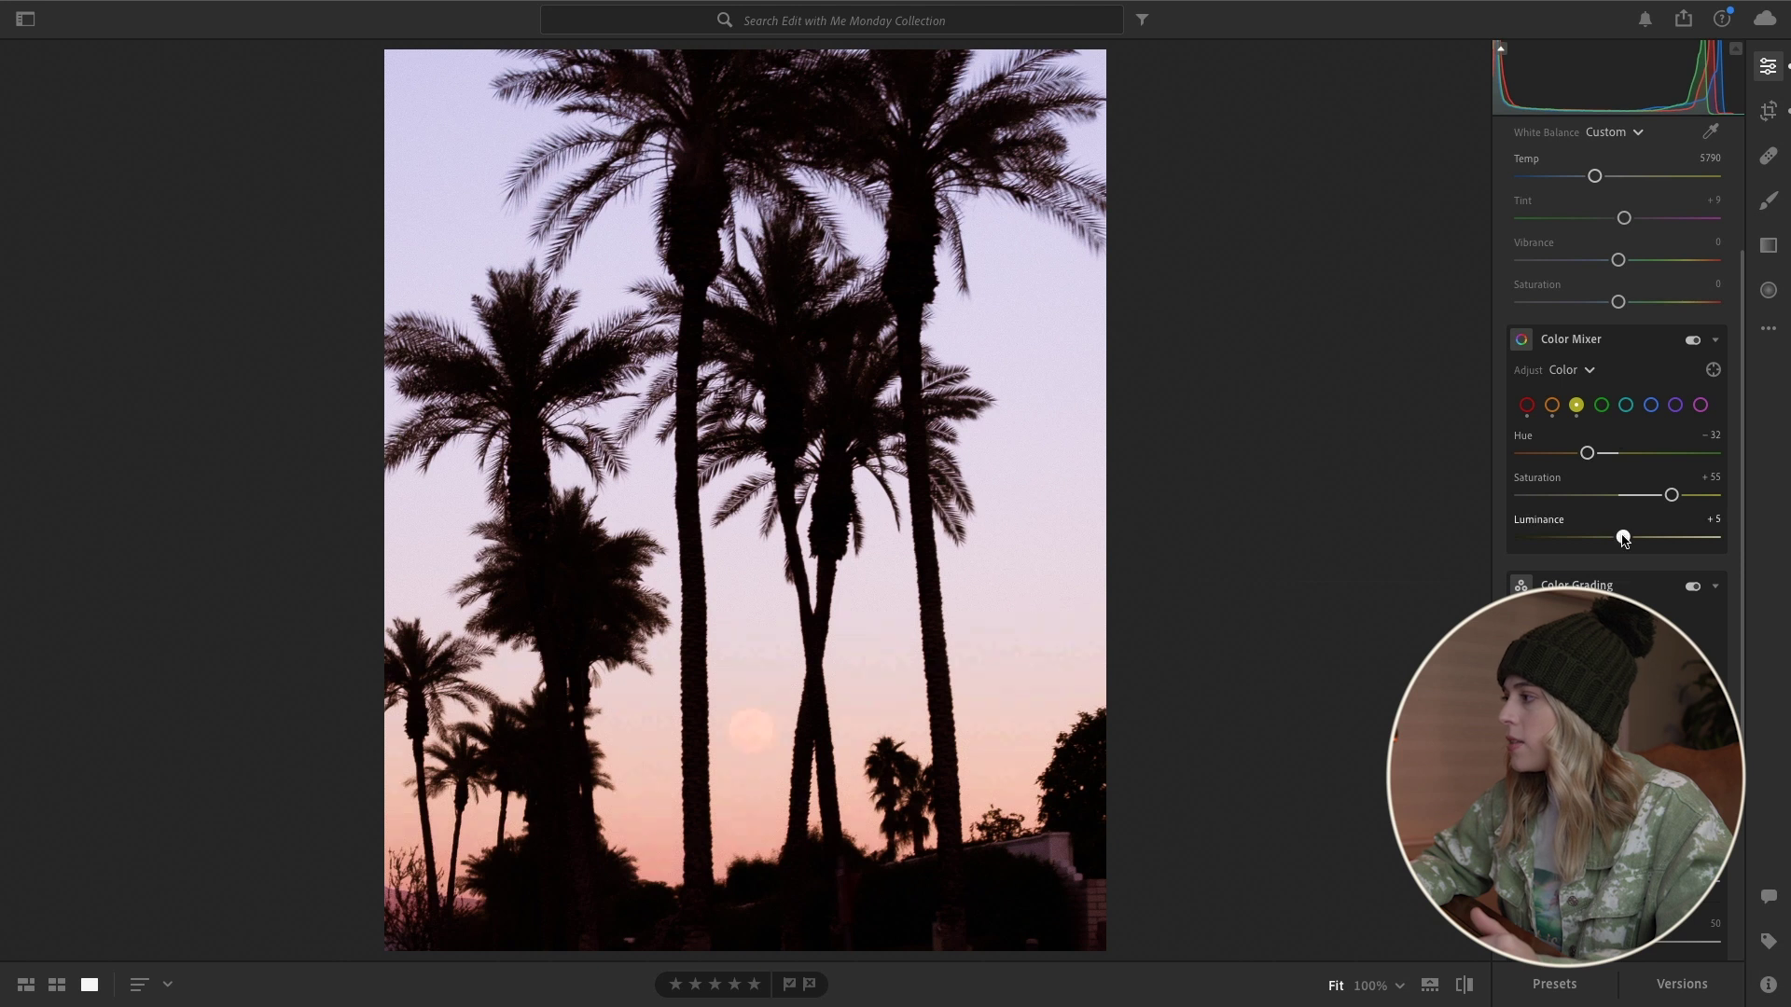
Strongly desaturate greens, try an aqua hue shift, and brighten blues with Blue hue -39
click(1602, 405)
drag(1619, 495, 1567, 511)
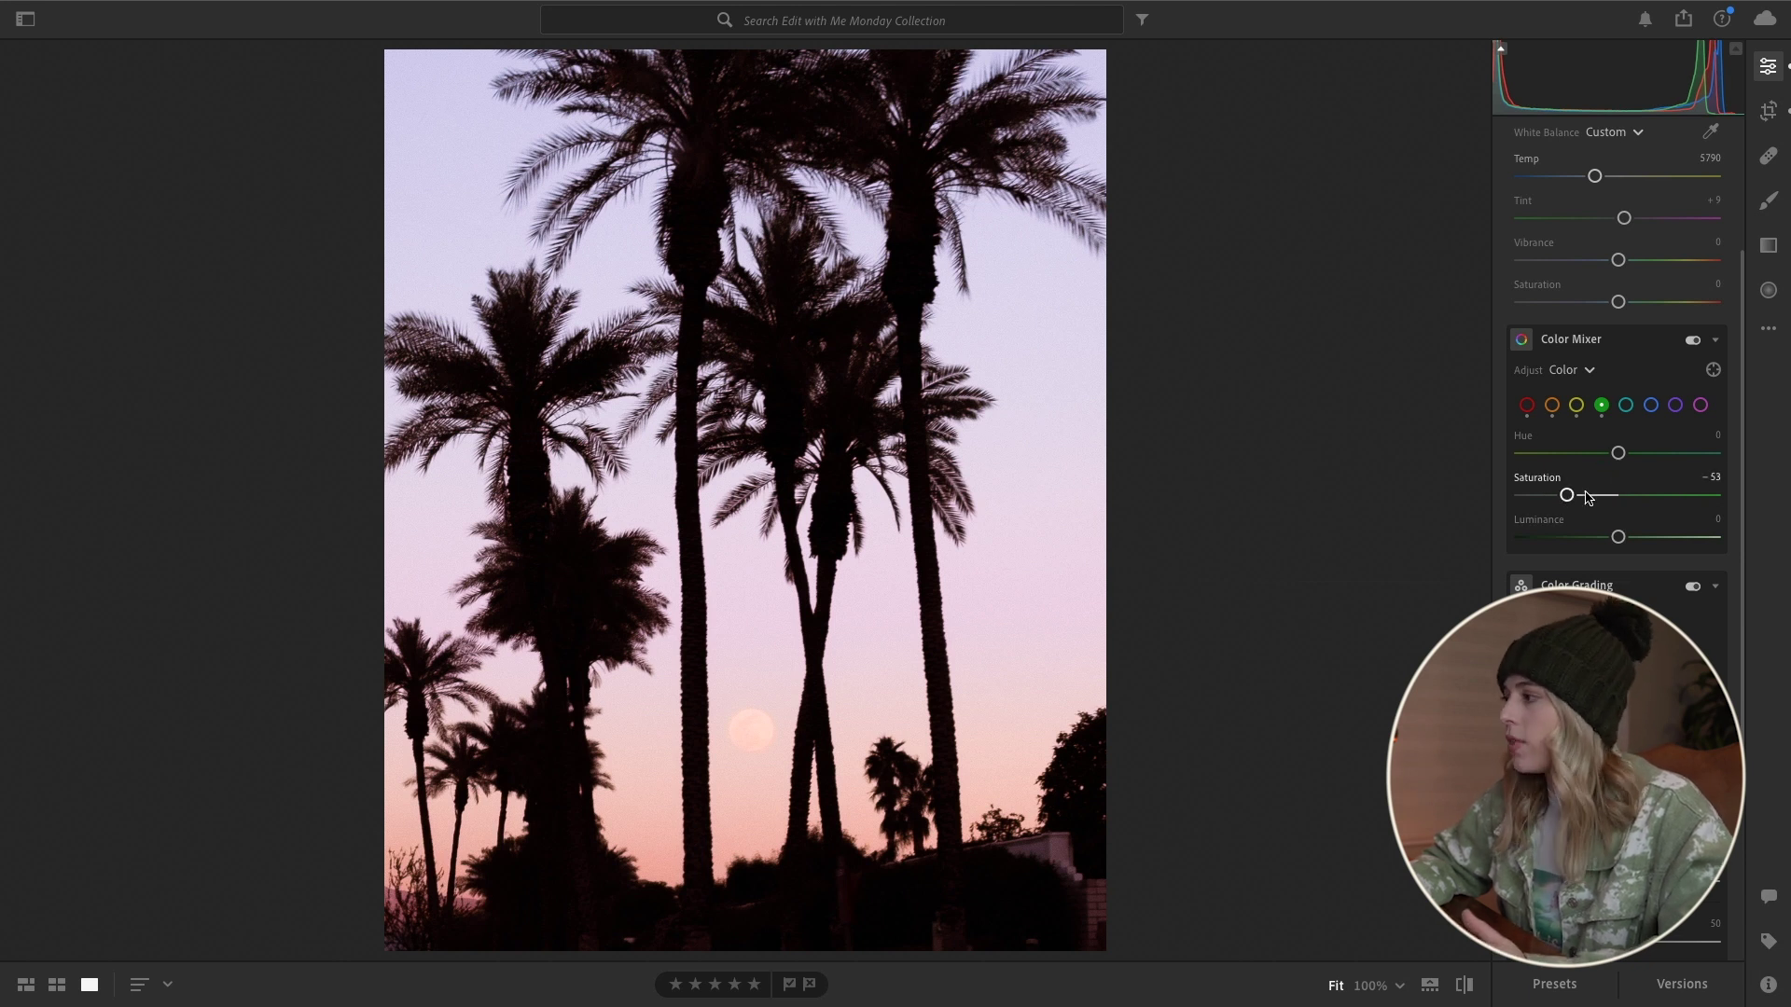
click(1627, 408)
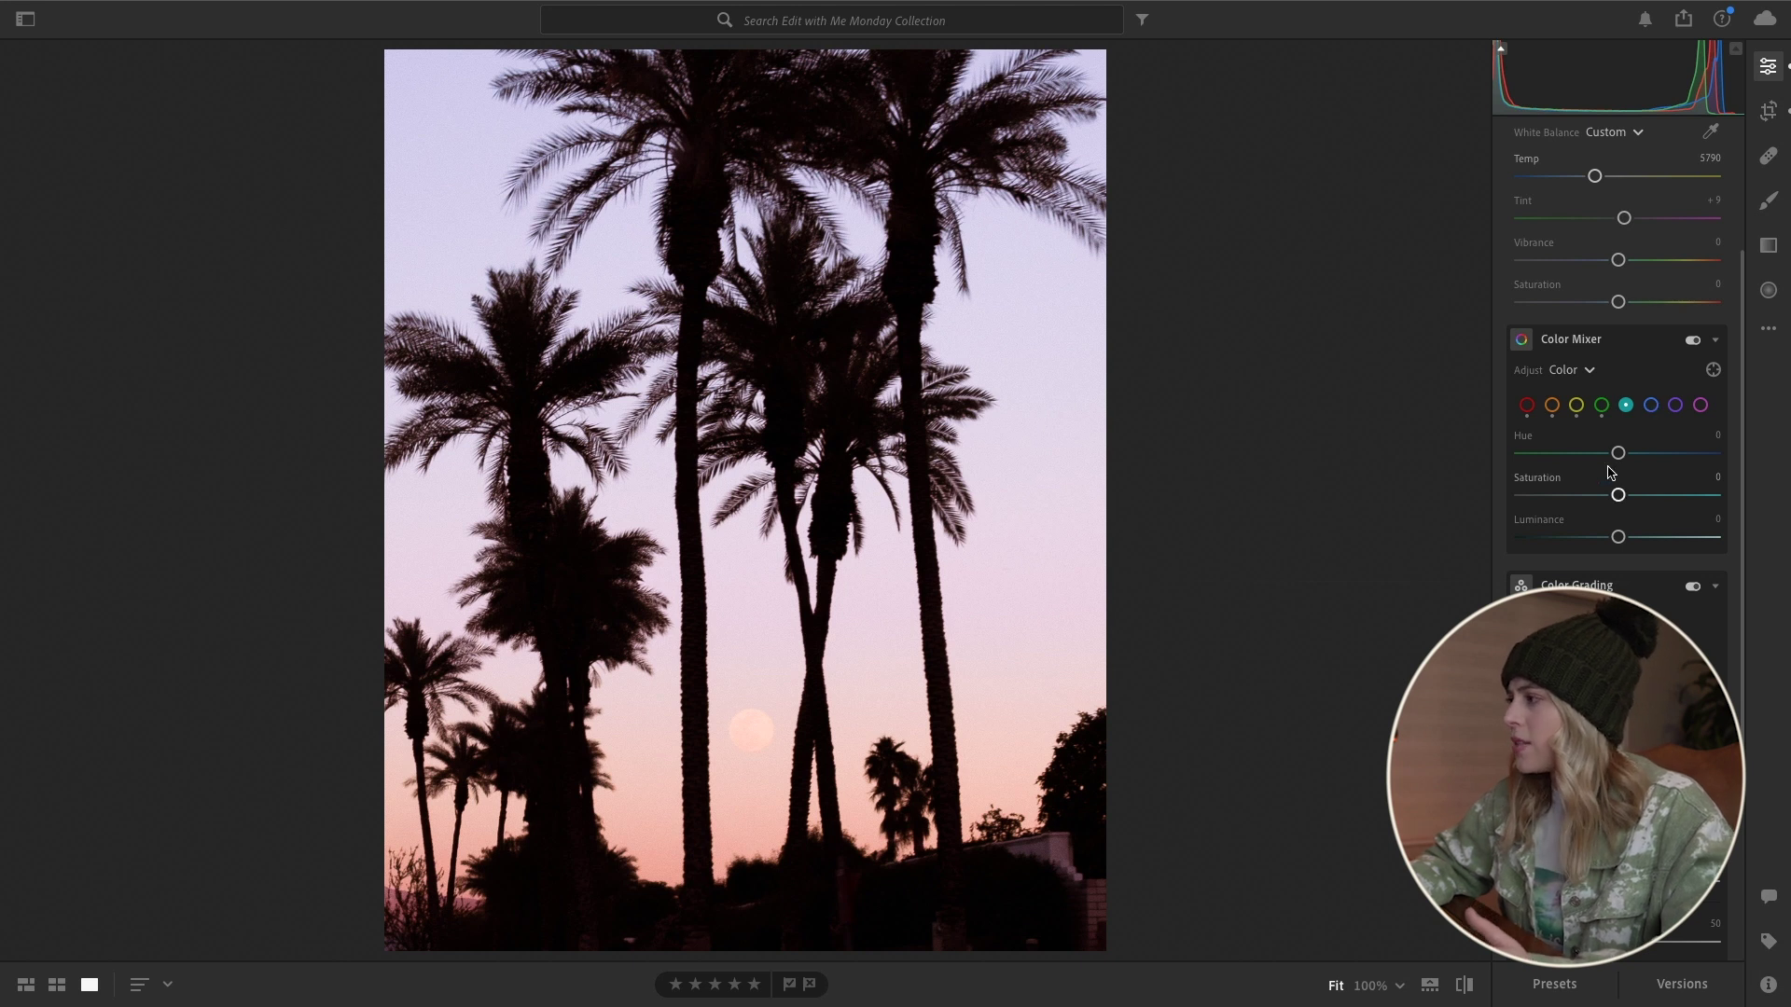
drag(1620, 456, 1567, 473)
click(1650, 405)
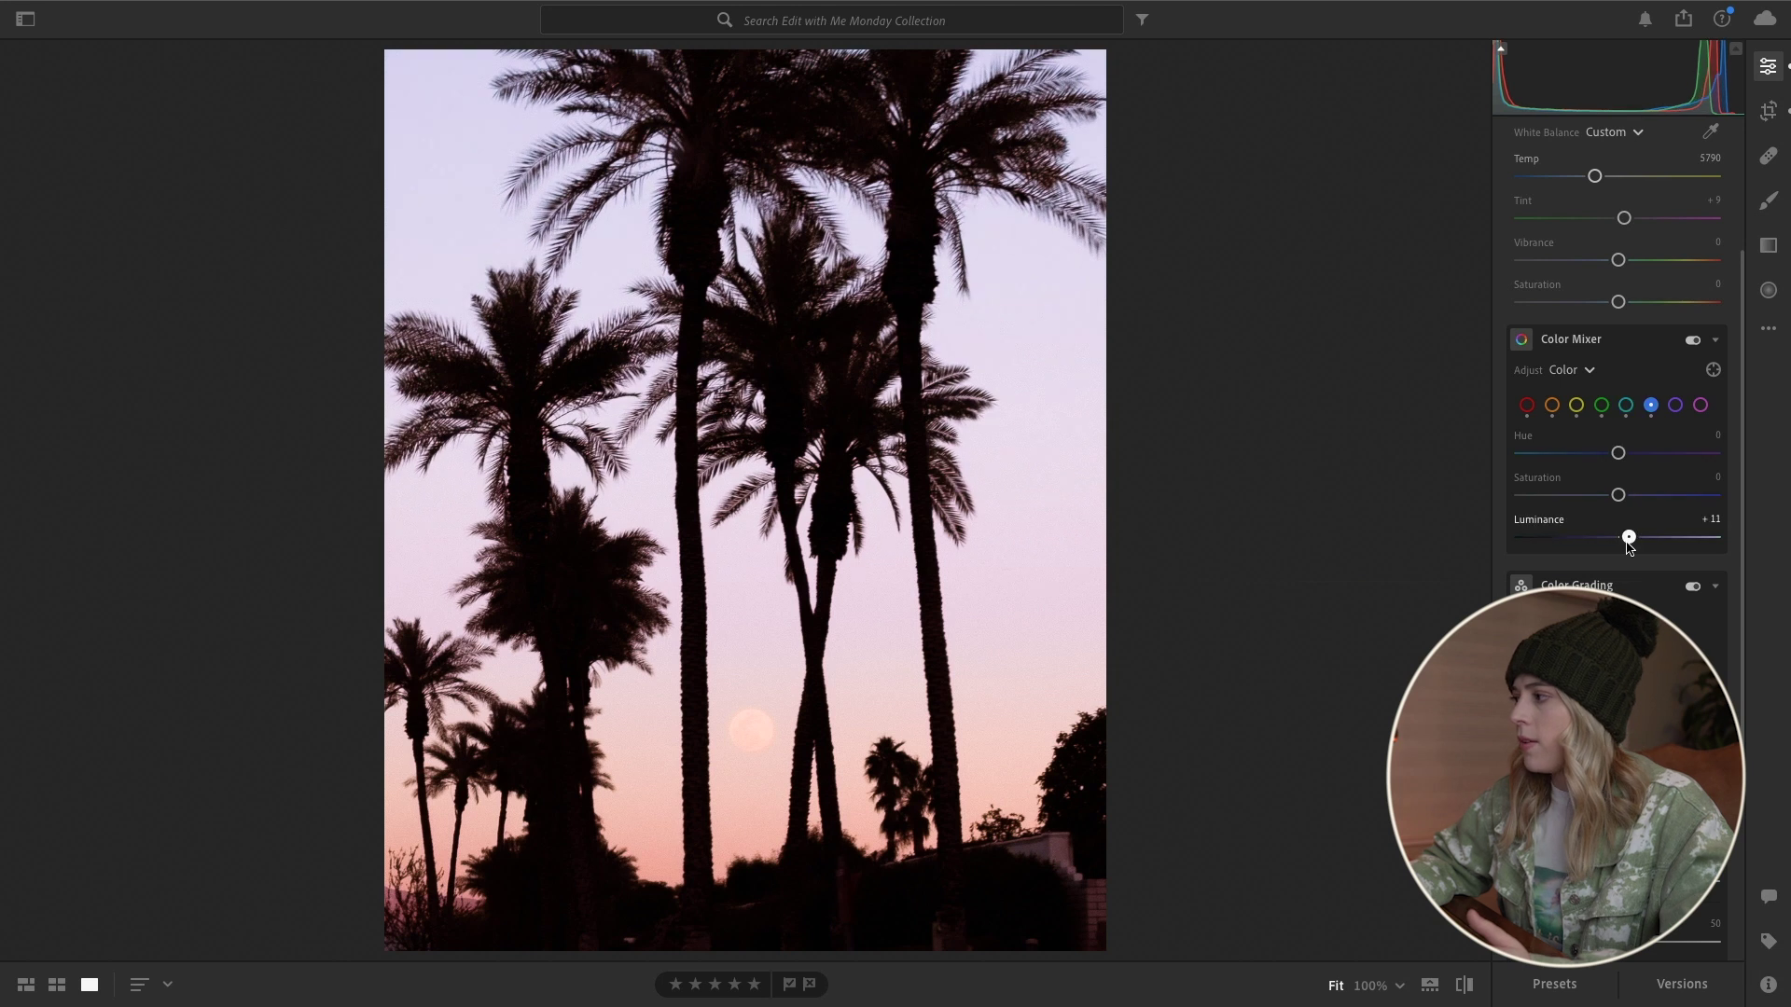
drag(1619, 537, 1631, 537)
mouse_move(1620, 454)
mouse_down()
mouse_move(1639, 453)
mouse_move(1590, 459)
mouse_up()
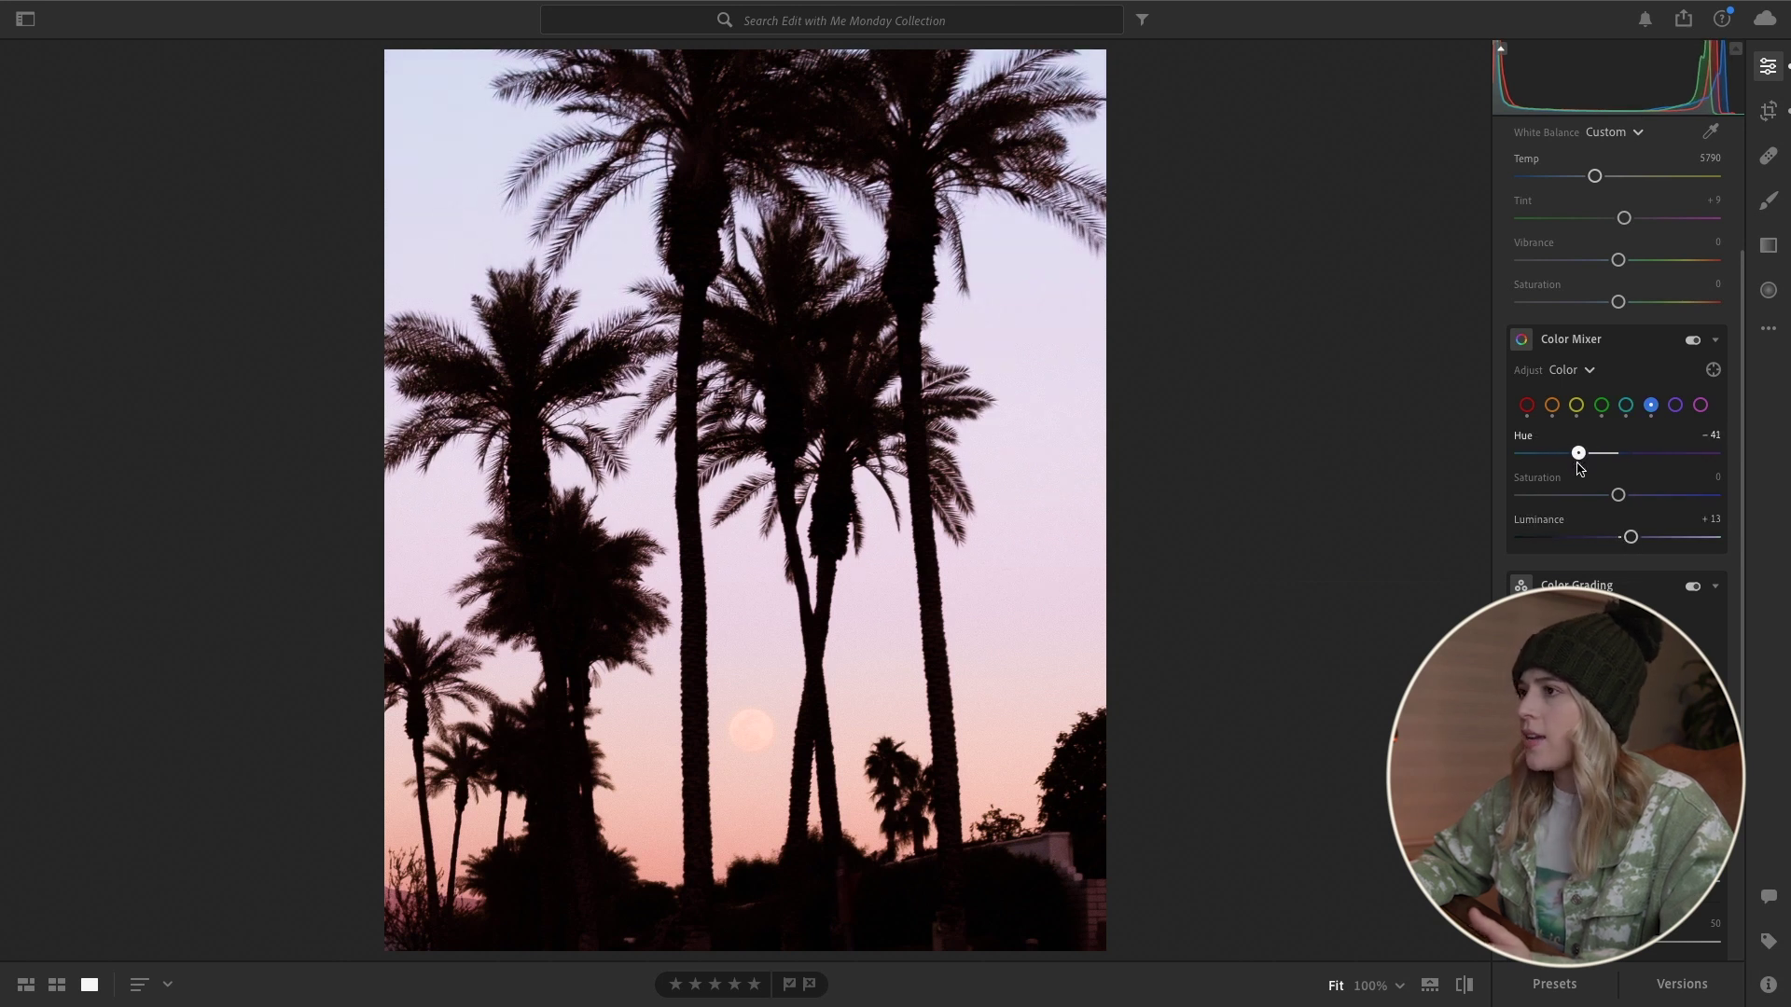
drag(1579, 469, 1581, 468)
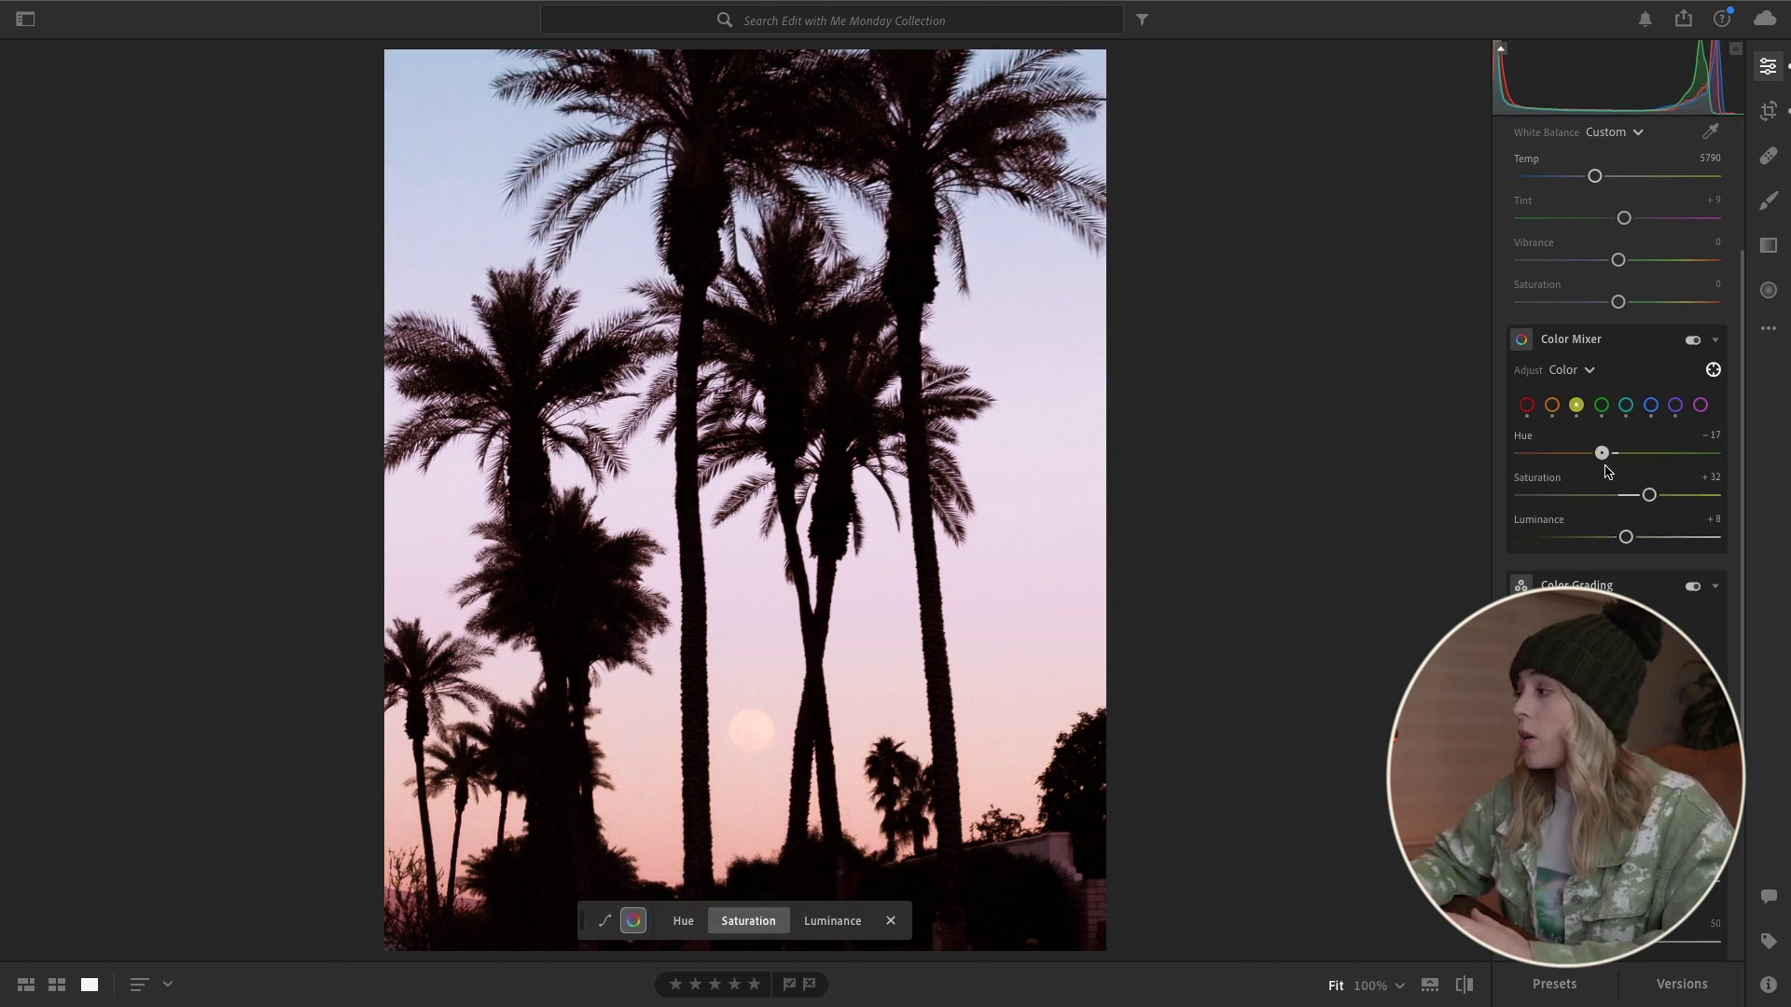
Settle Yellow hue at -46 and set overall Saturation to +2
mouse_move(1606, 467)
mouse_down()
mouse_move(1682, 466)
mouse_move(1553, 469)
mouse_move(1607, 476)
mouse_move(1556, 476)
mouse_move(1573, 480)
mouse_up()
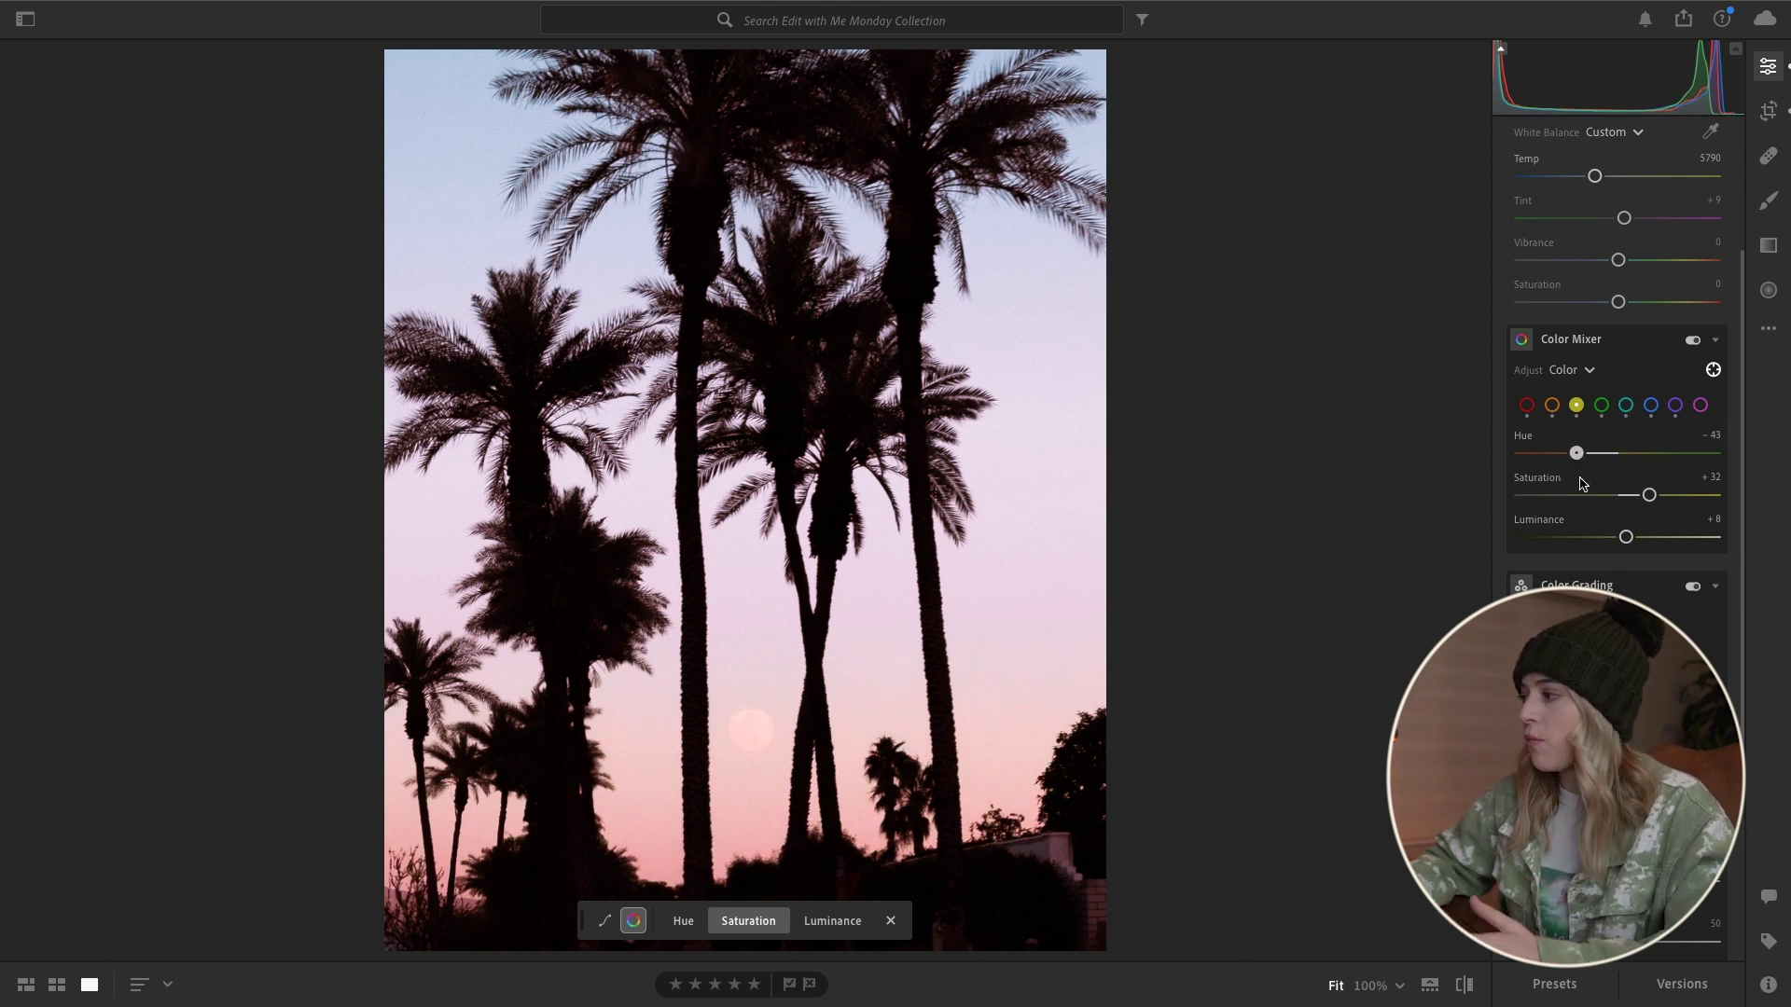
drag(1573, 480, 1581, 480)
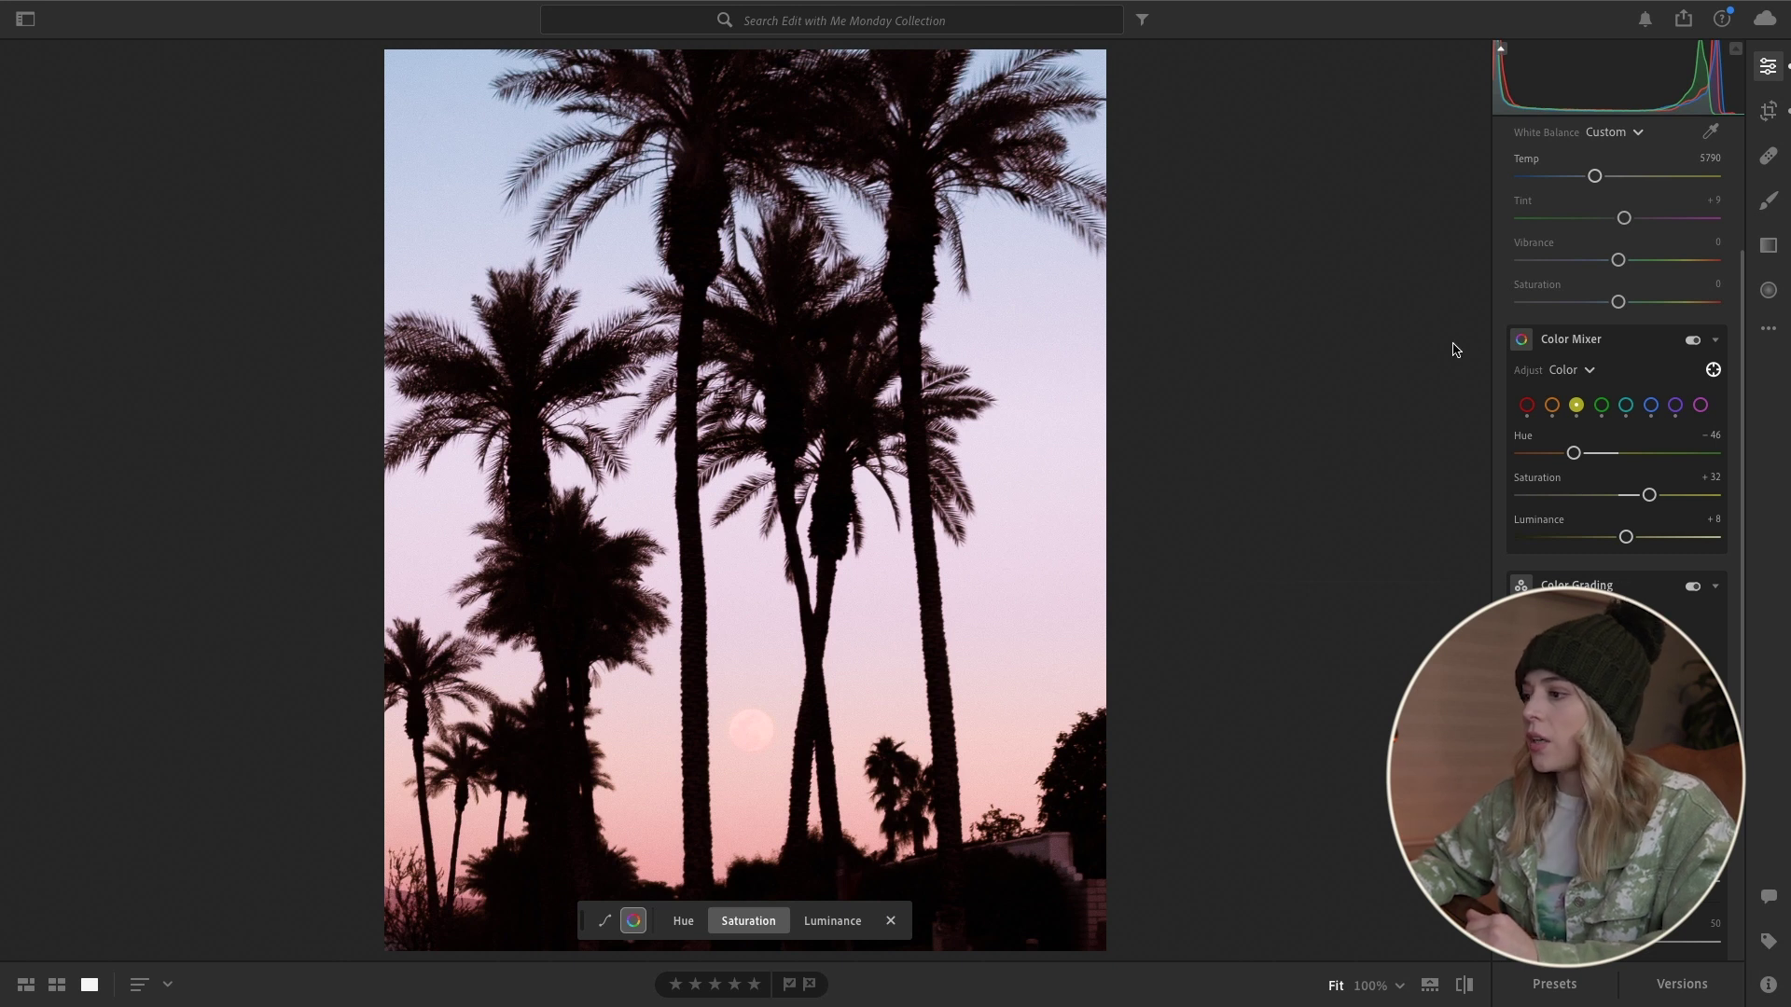
drag(1618, 302, 1619, 305)
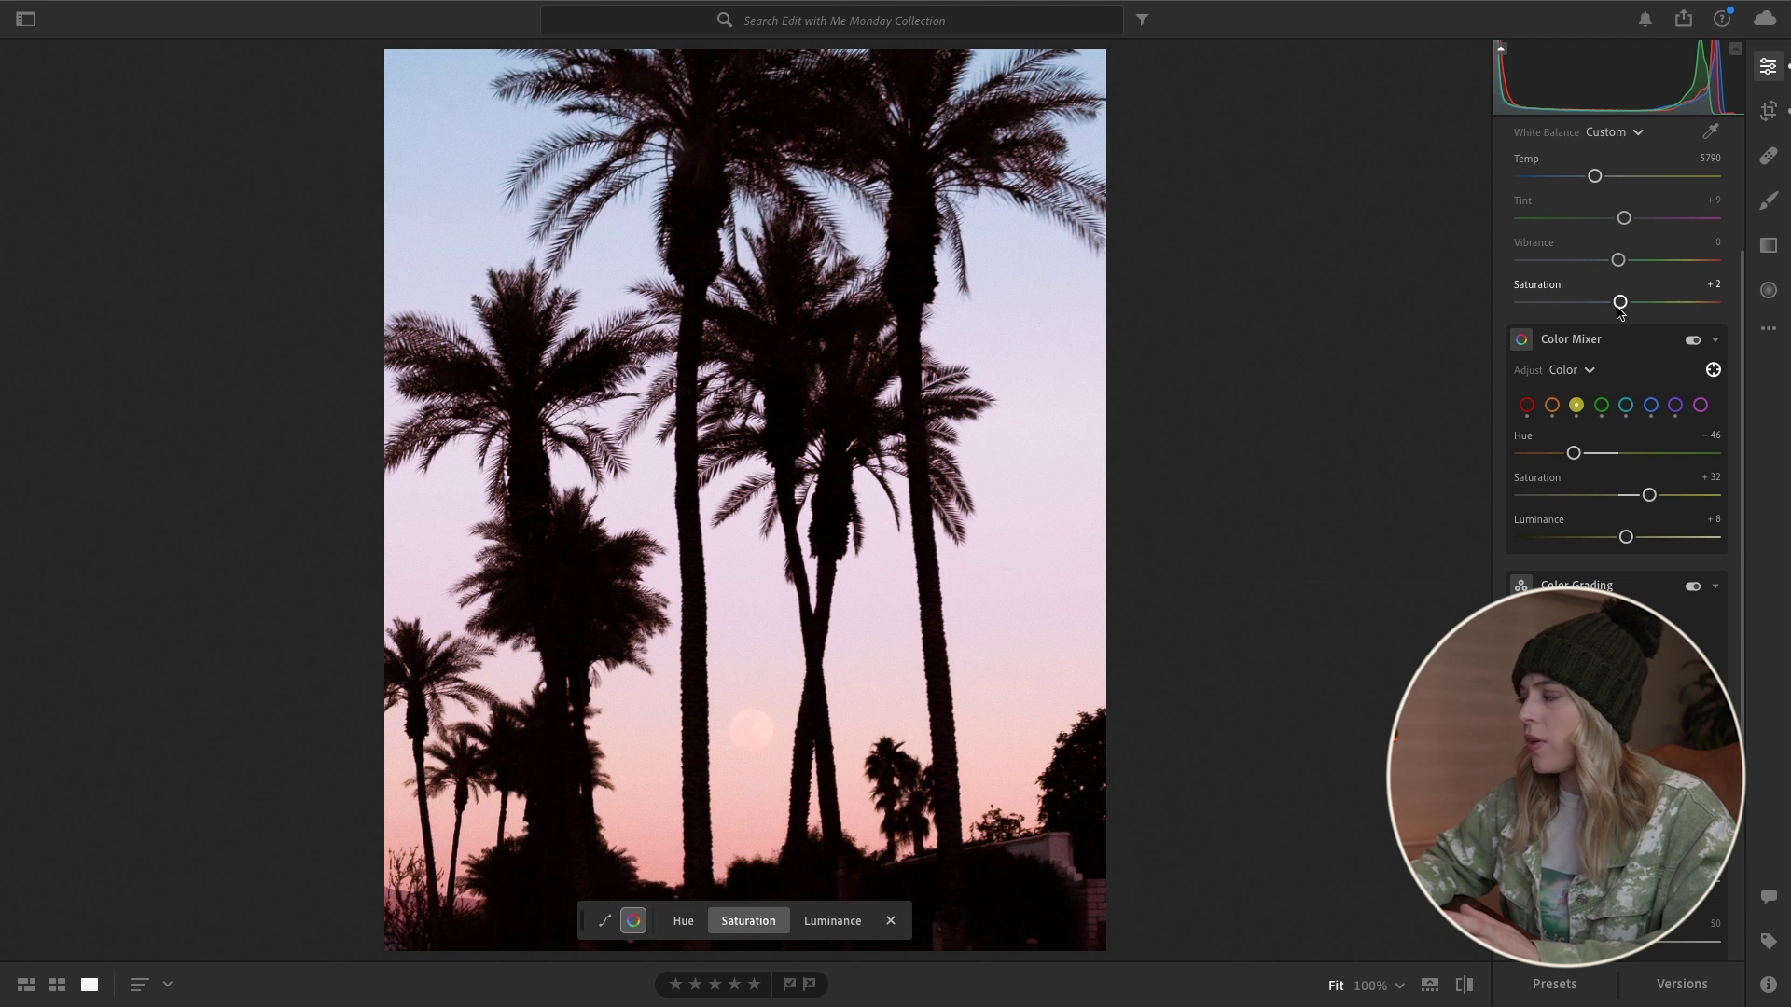
drag(1649, 496, 1640, 496)
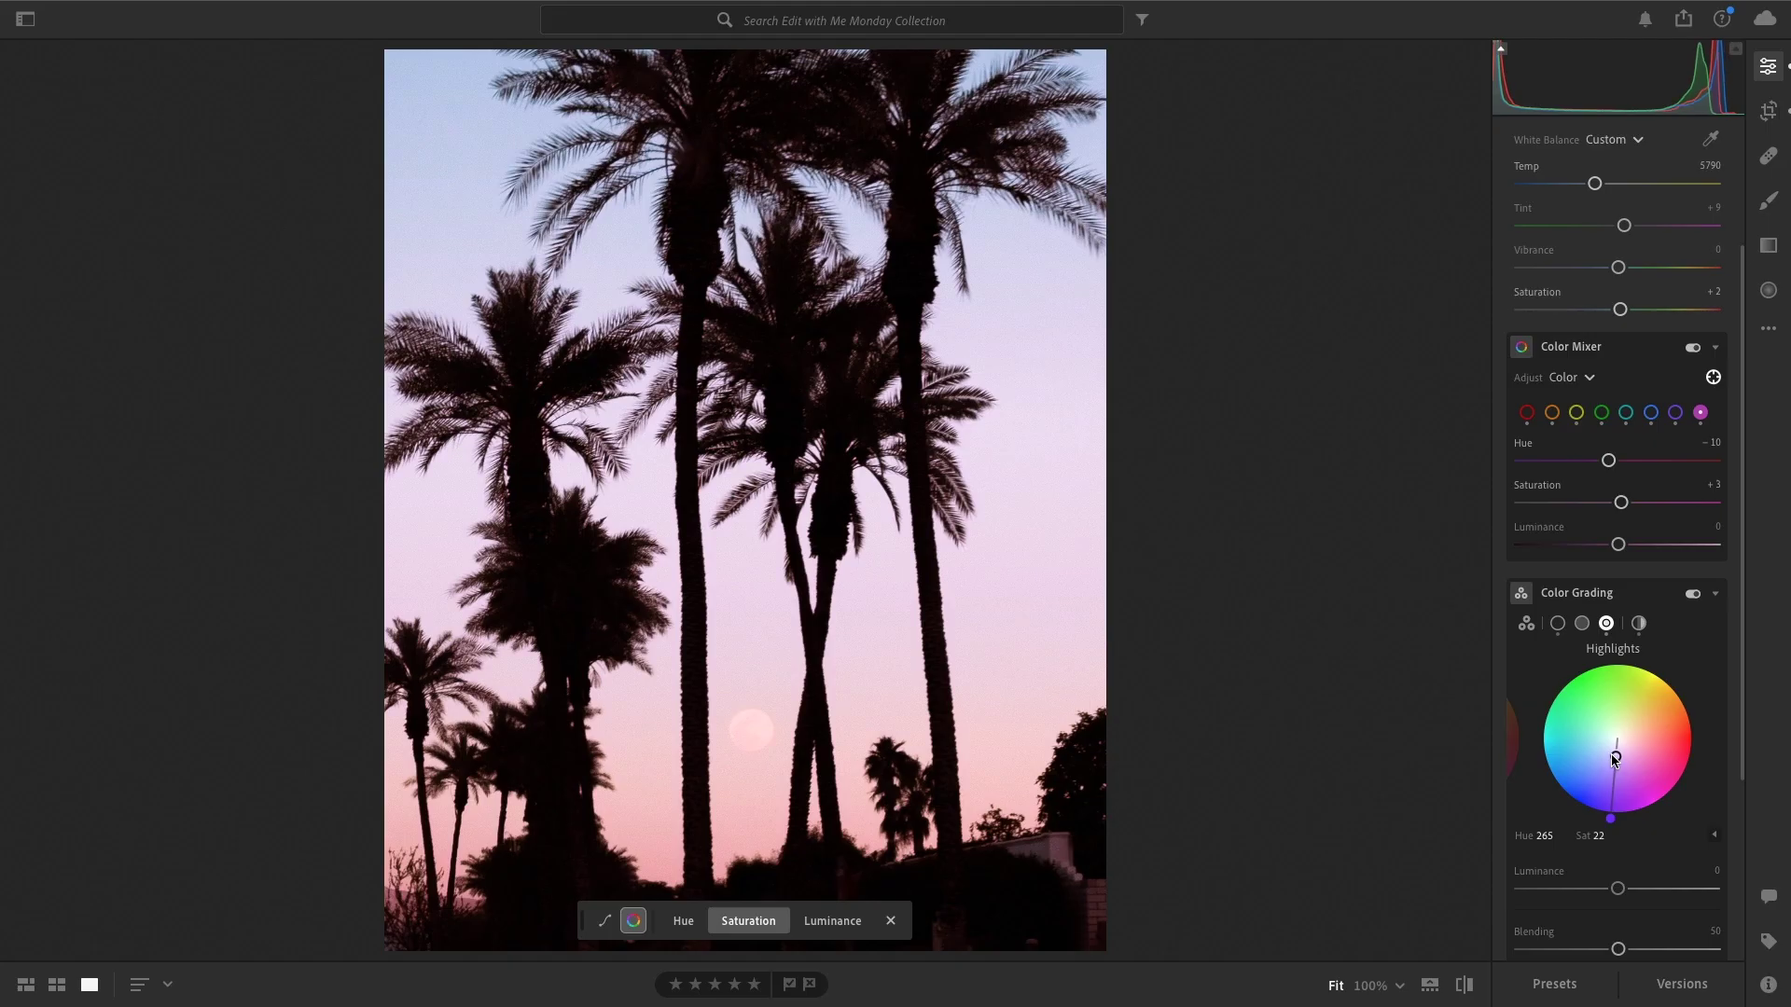
Tint the midtones faintly pink and raise the highlight grade saturation to 29
click(1583, 624)
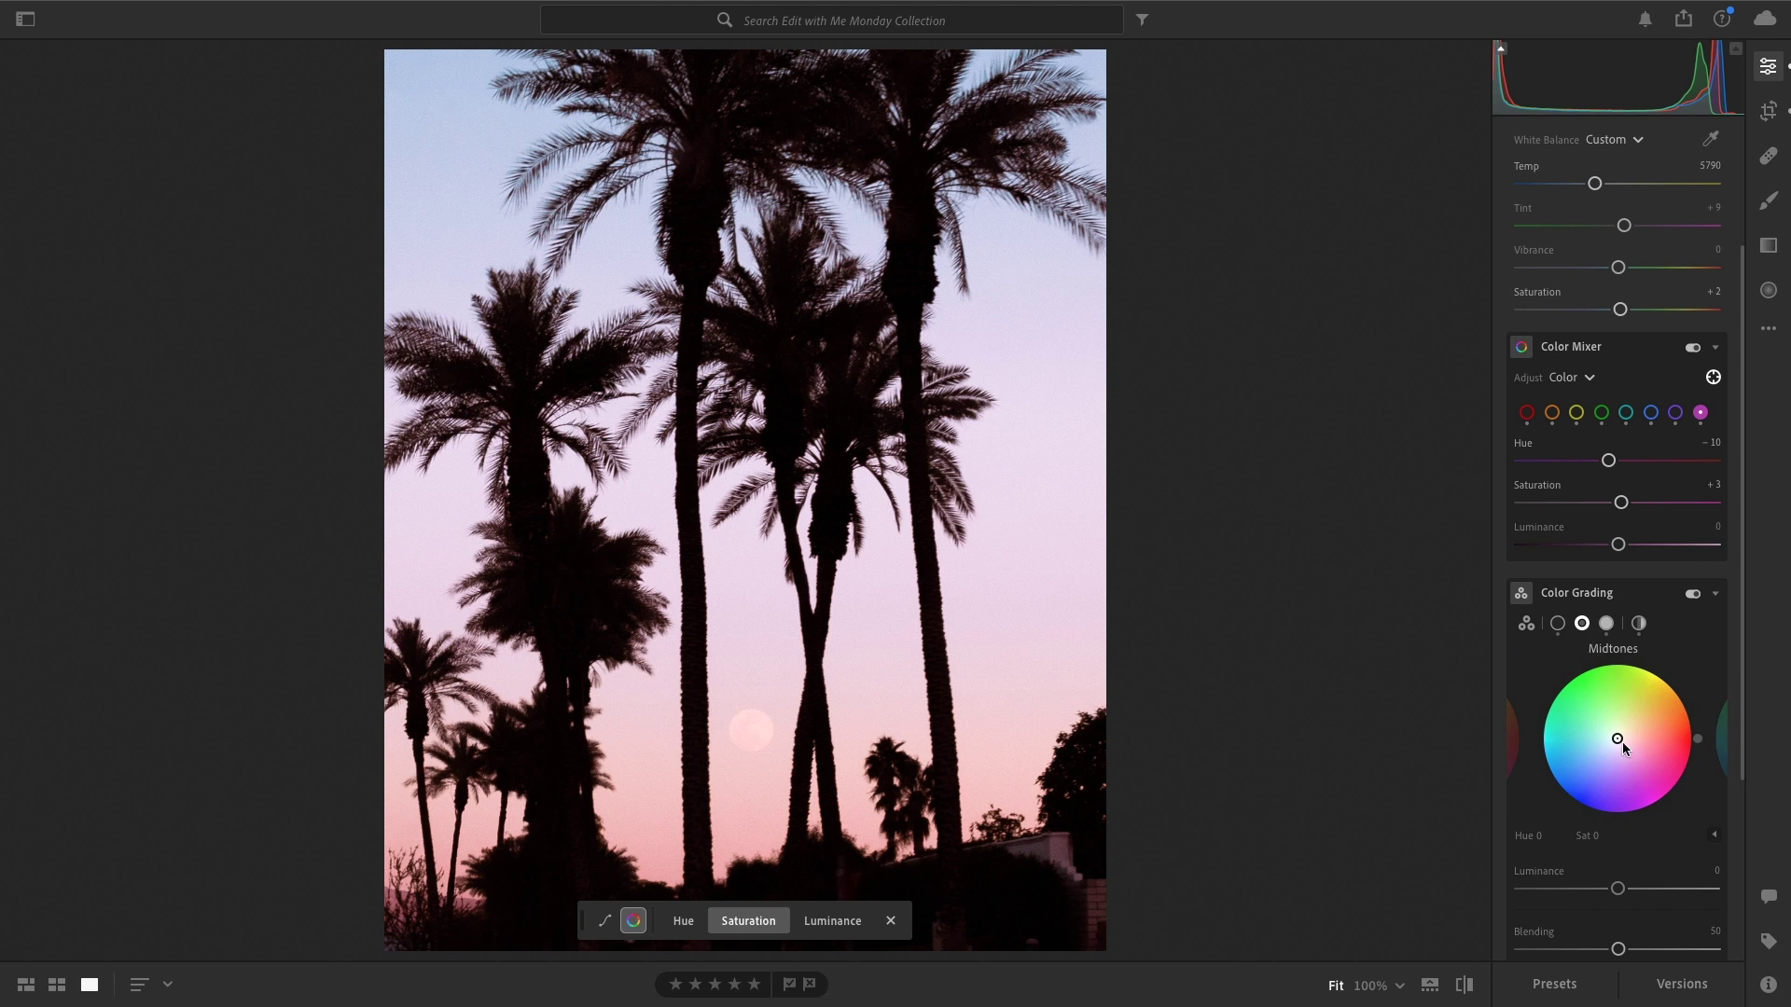
mouse_move(1623, 737)
mouse_down()
mouse_move(1619, 753)
mouse_move(1606, 735)
mouse_move(1621, 738)
mouse_up()
click(1558, 623)
click(1606, 623)
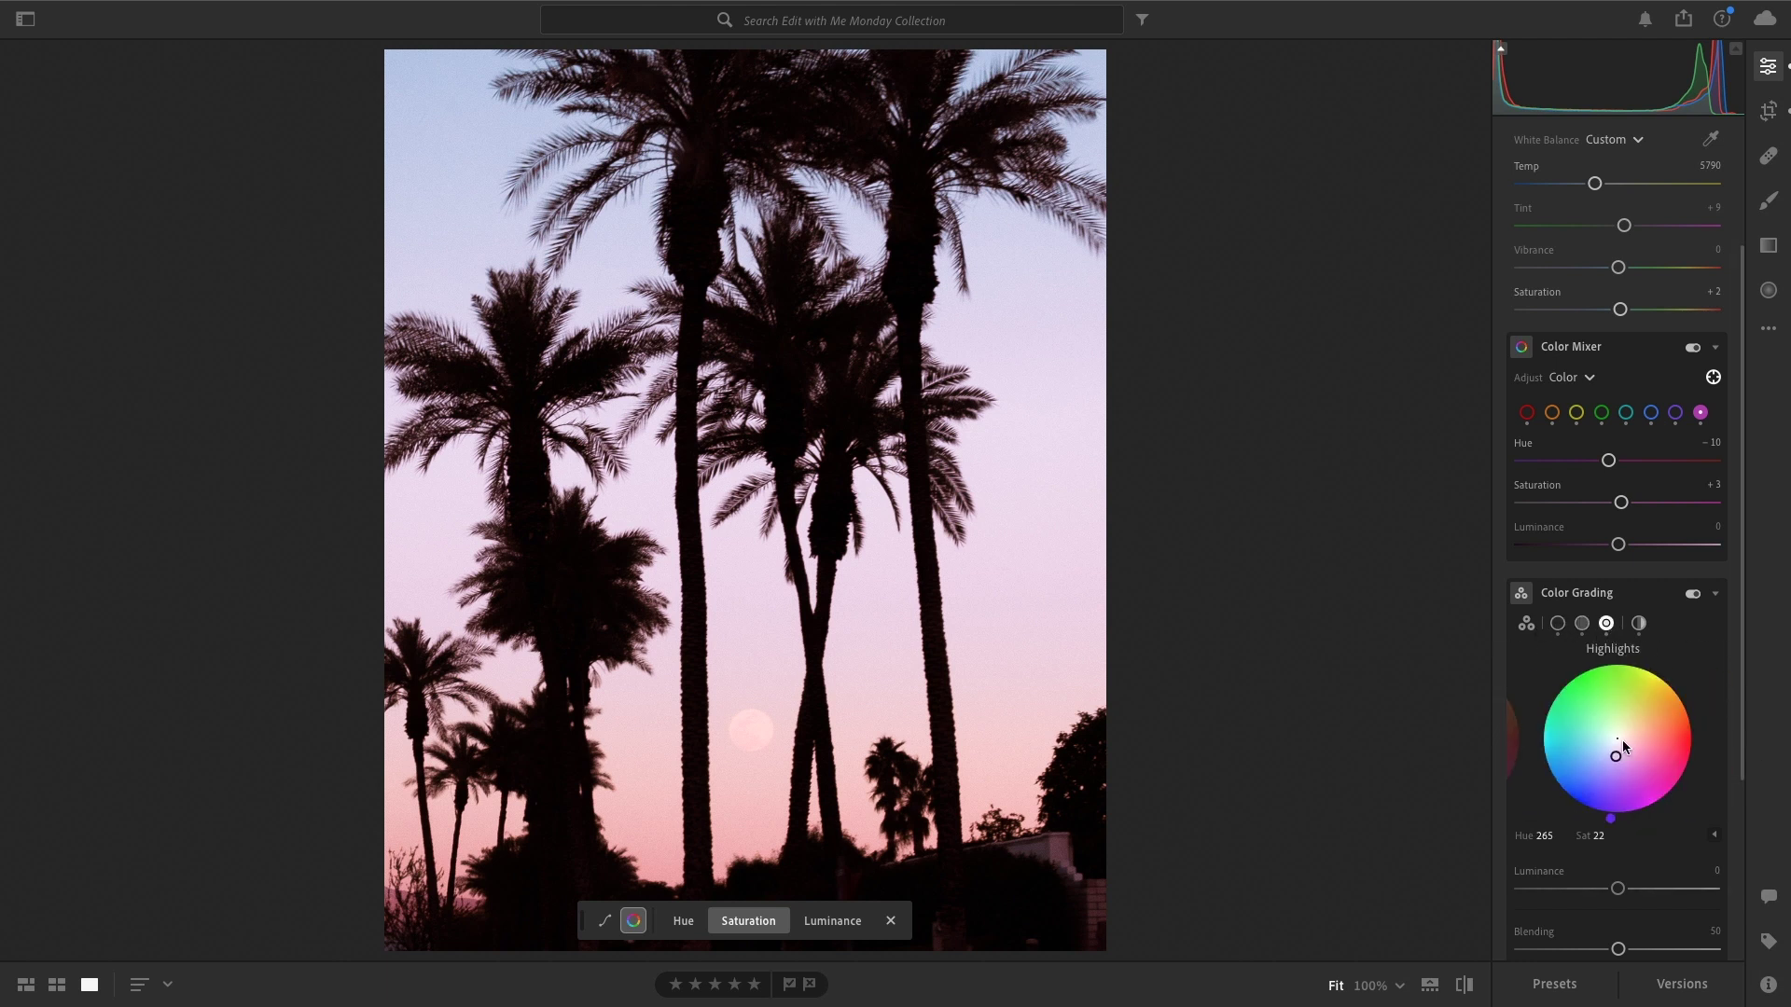
drag(1616, 758, 1594, 815)
scroll(1594, 815, down, 5)
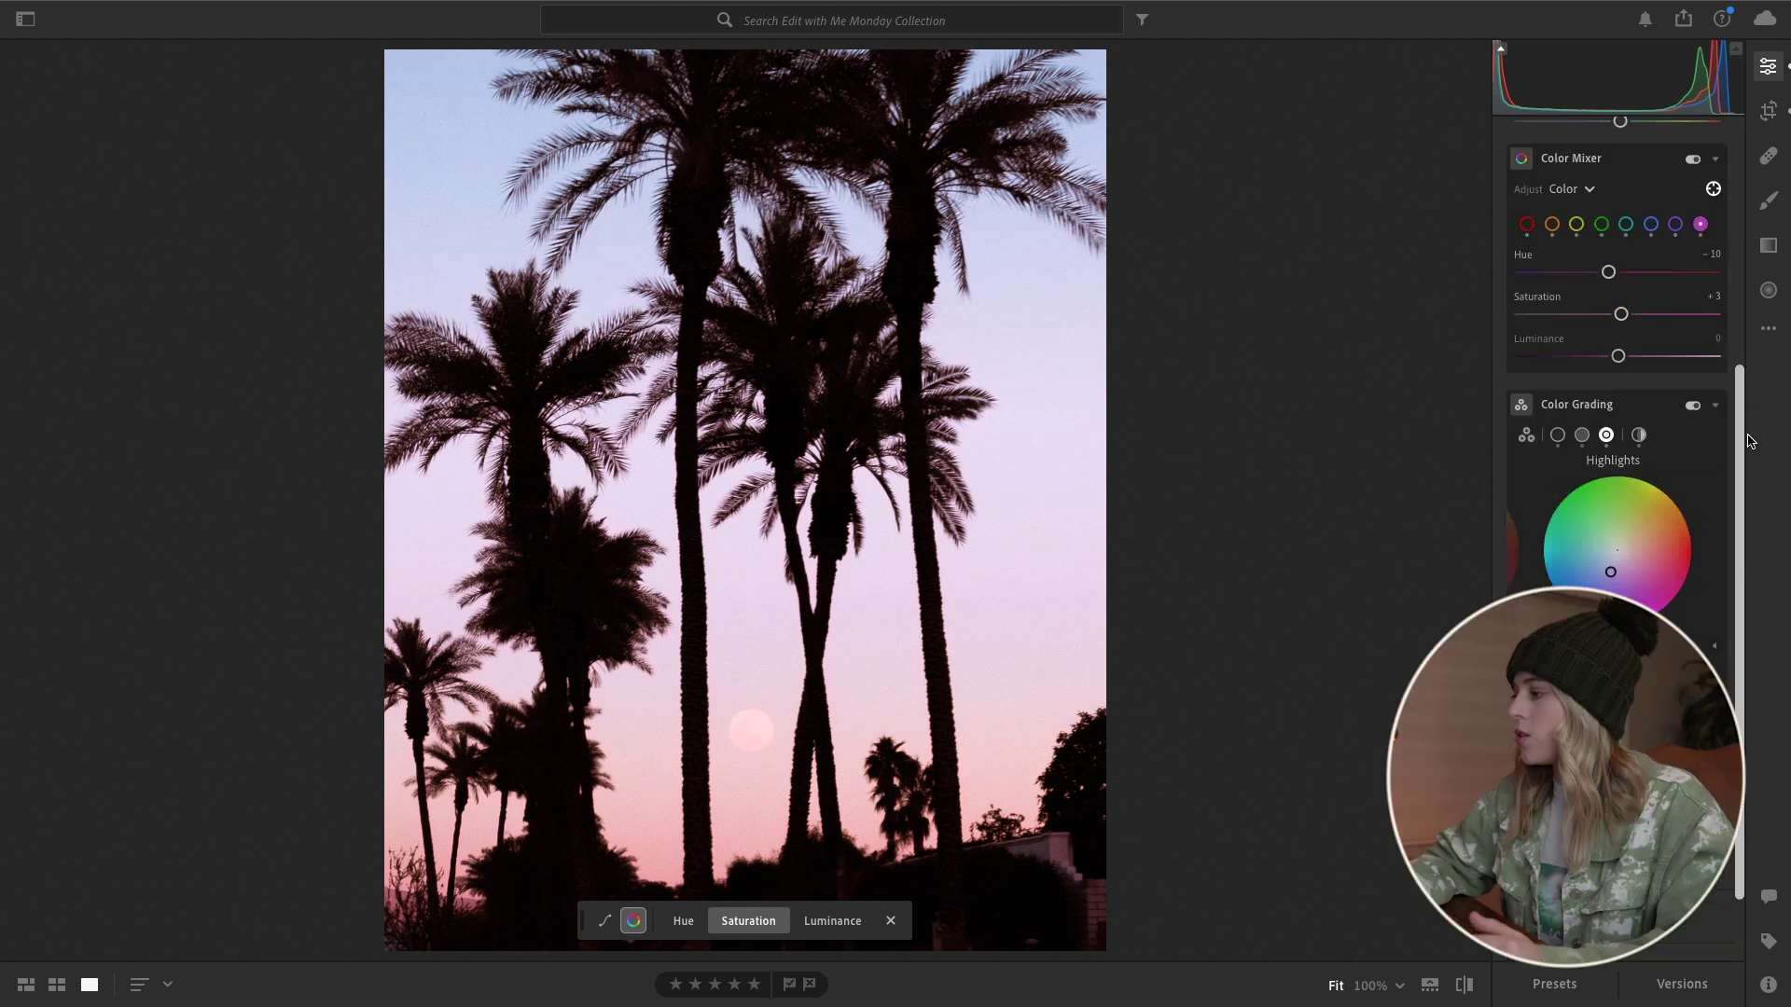
scroll(1617, 420, up, 5)
In Effects, raise Dehaze to +39 and Texture to +11
click(1544, 220)
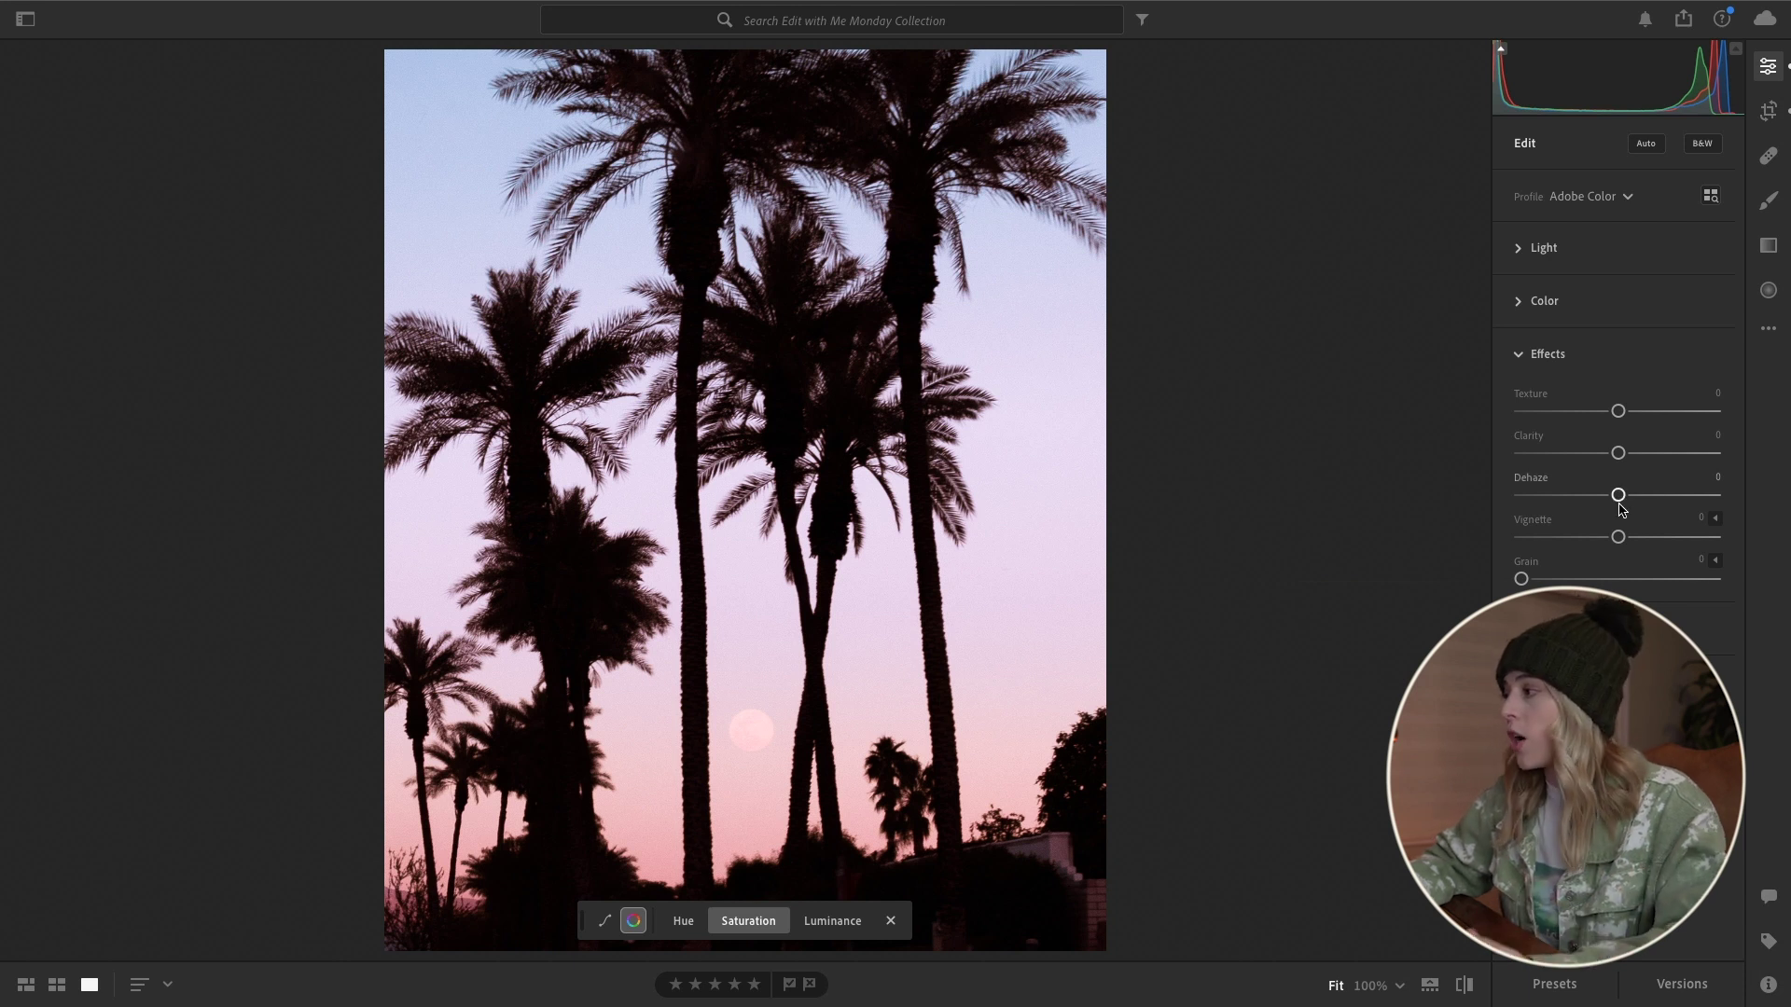
drag(1618, 495, 1656, 513)
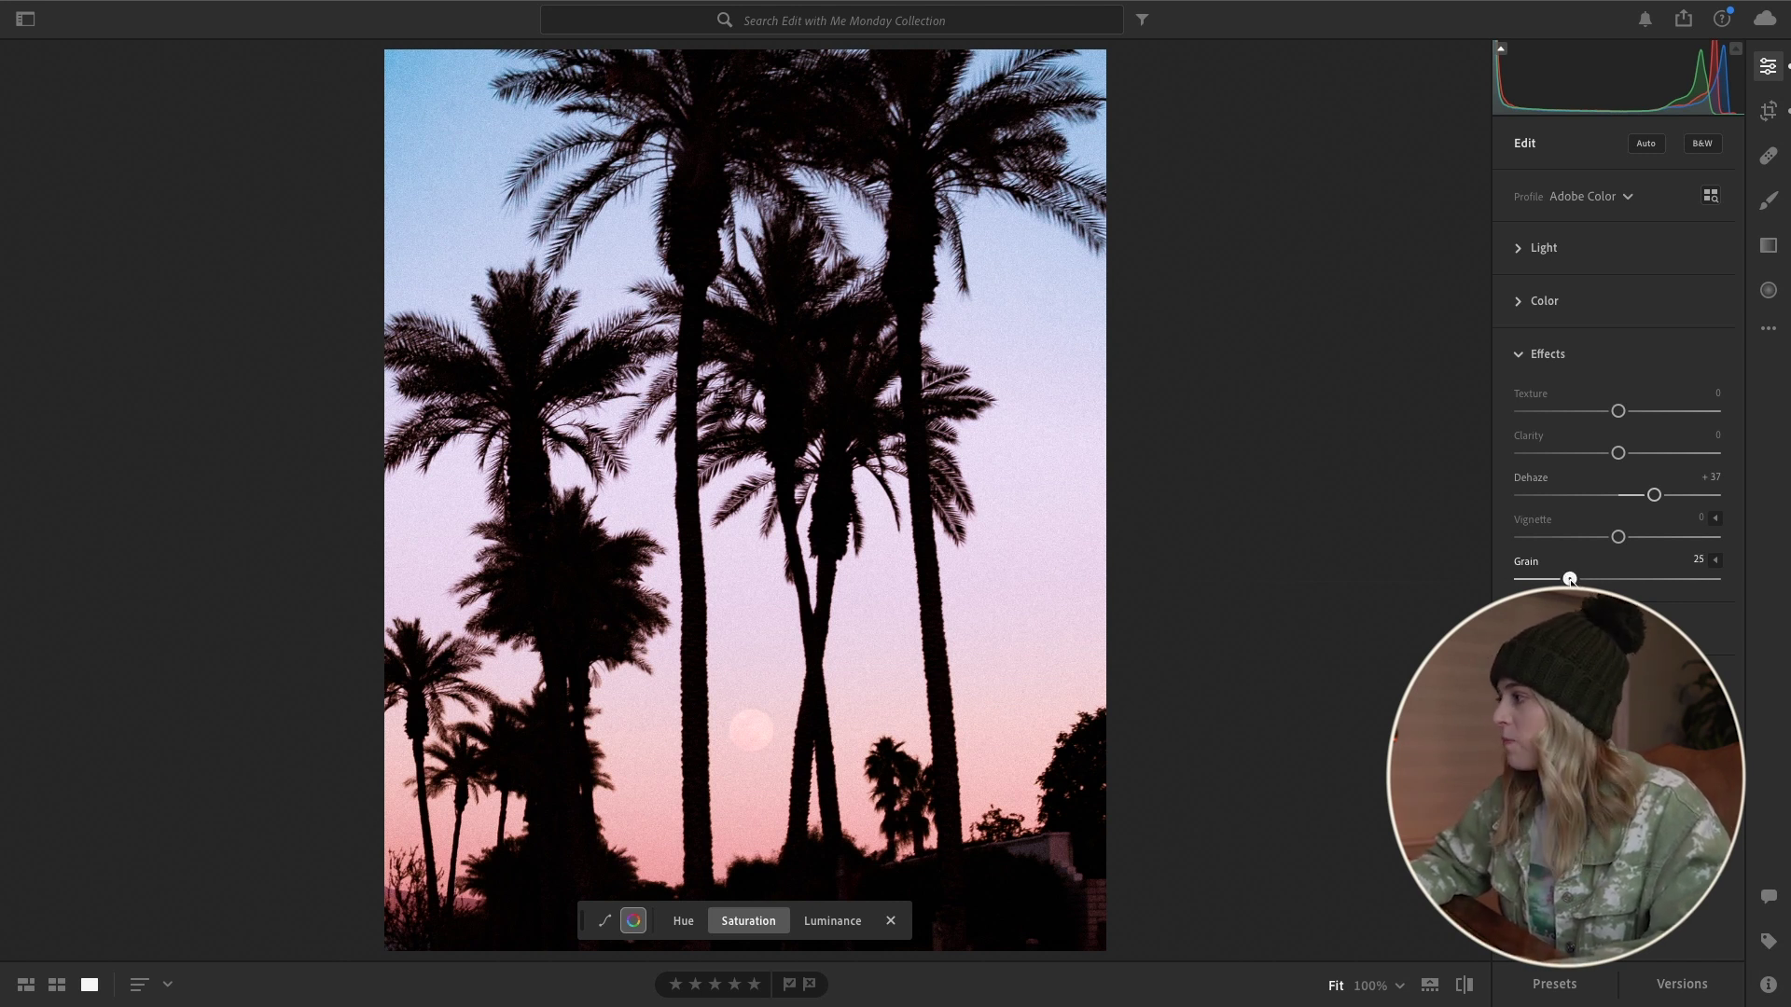
drag(1654, 494, 1622, 413)
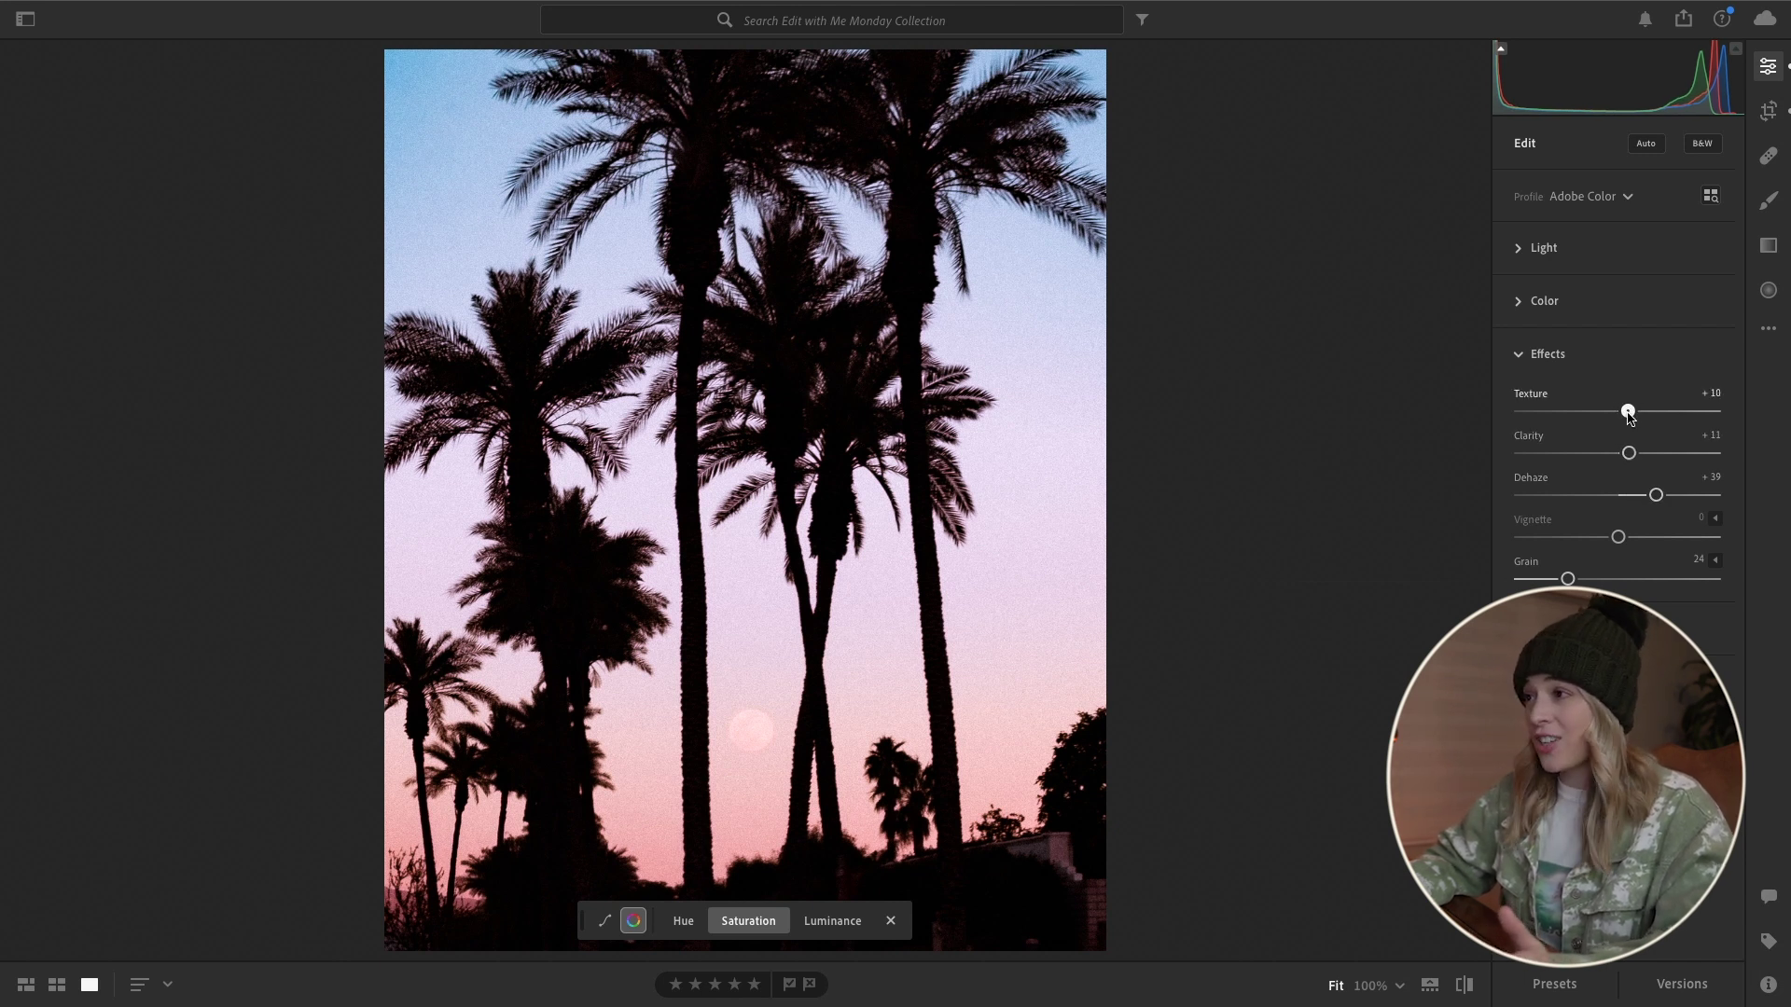
drag(1628, 416, 1629, 425)
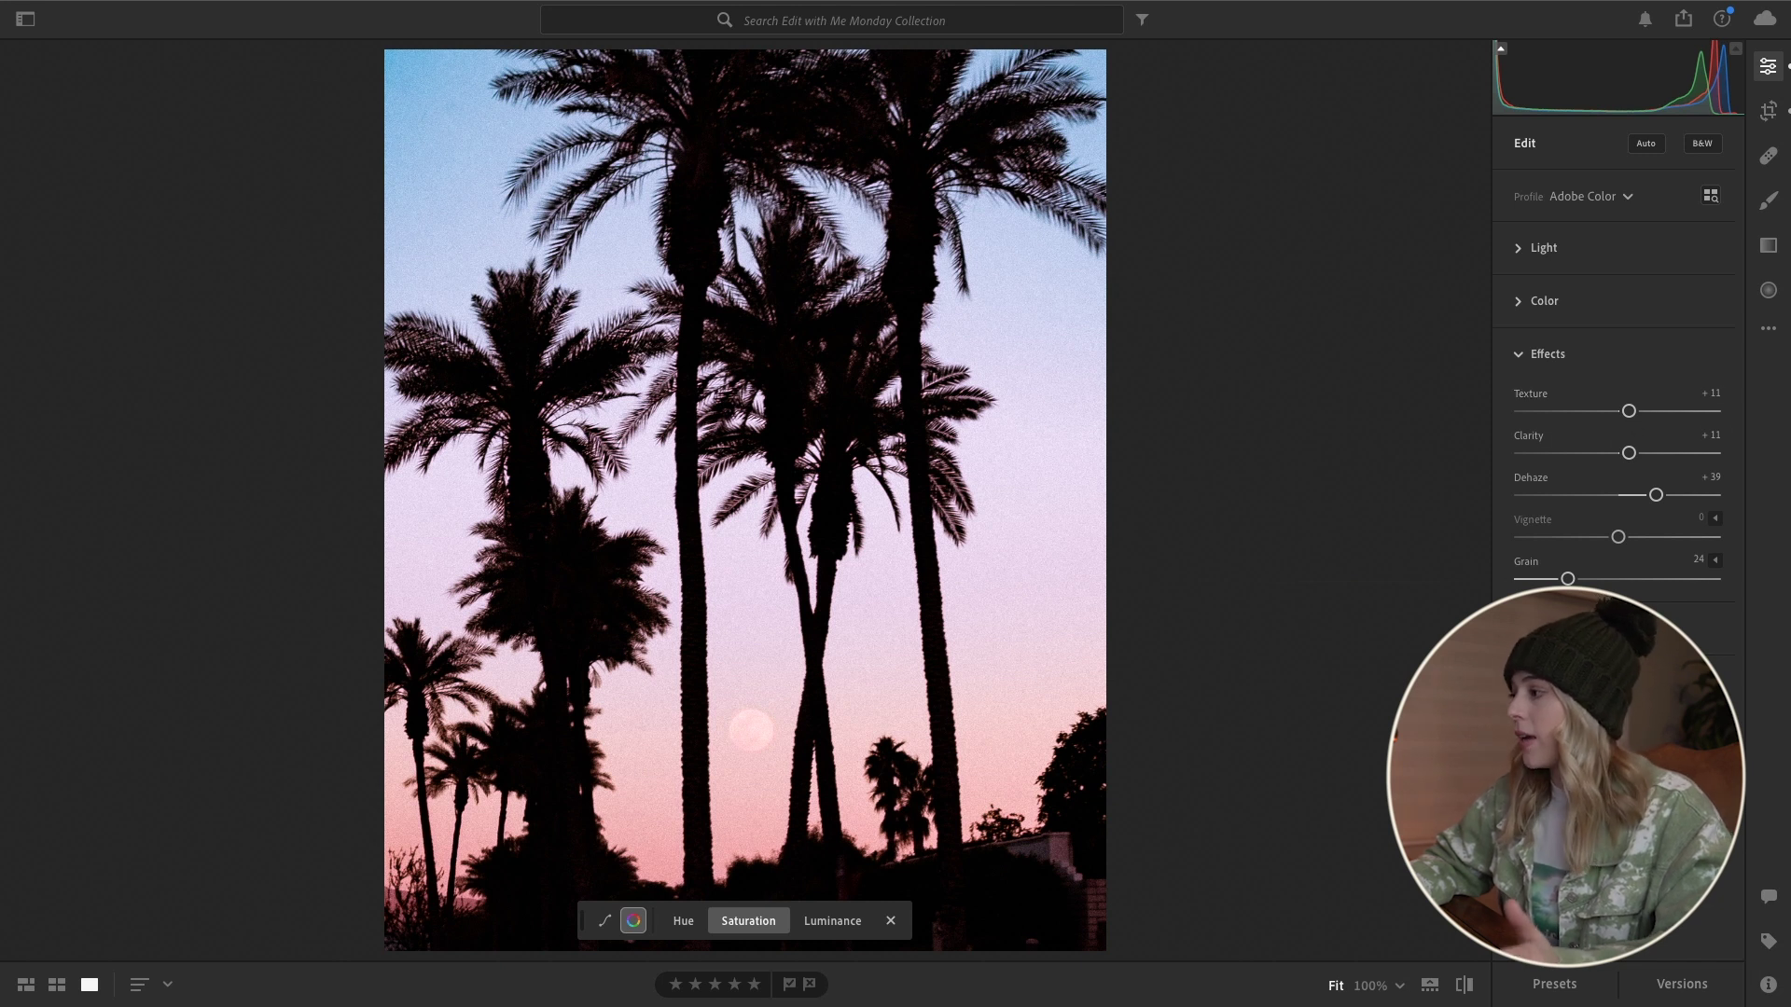
Set Sharpening to 55 with Masking at 88 in the Detail panel
click(1551, 624)
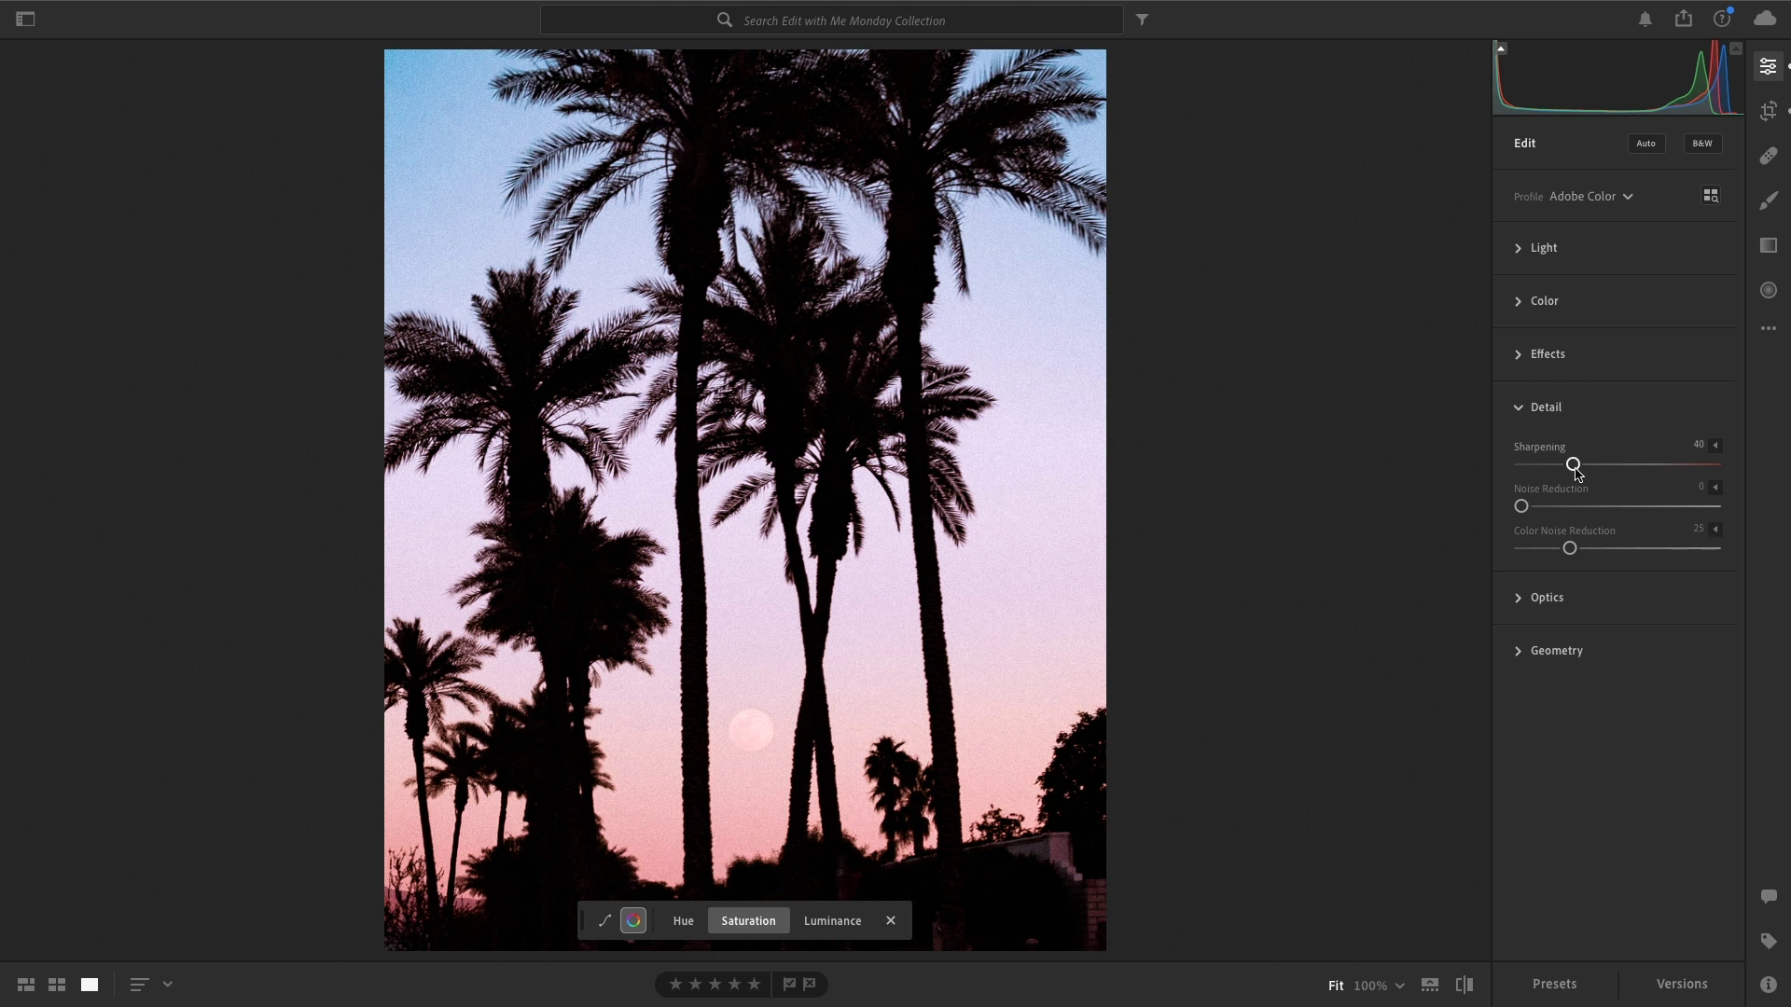
click(1715, 447)
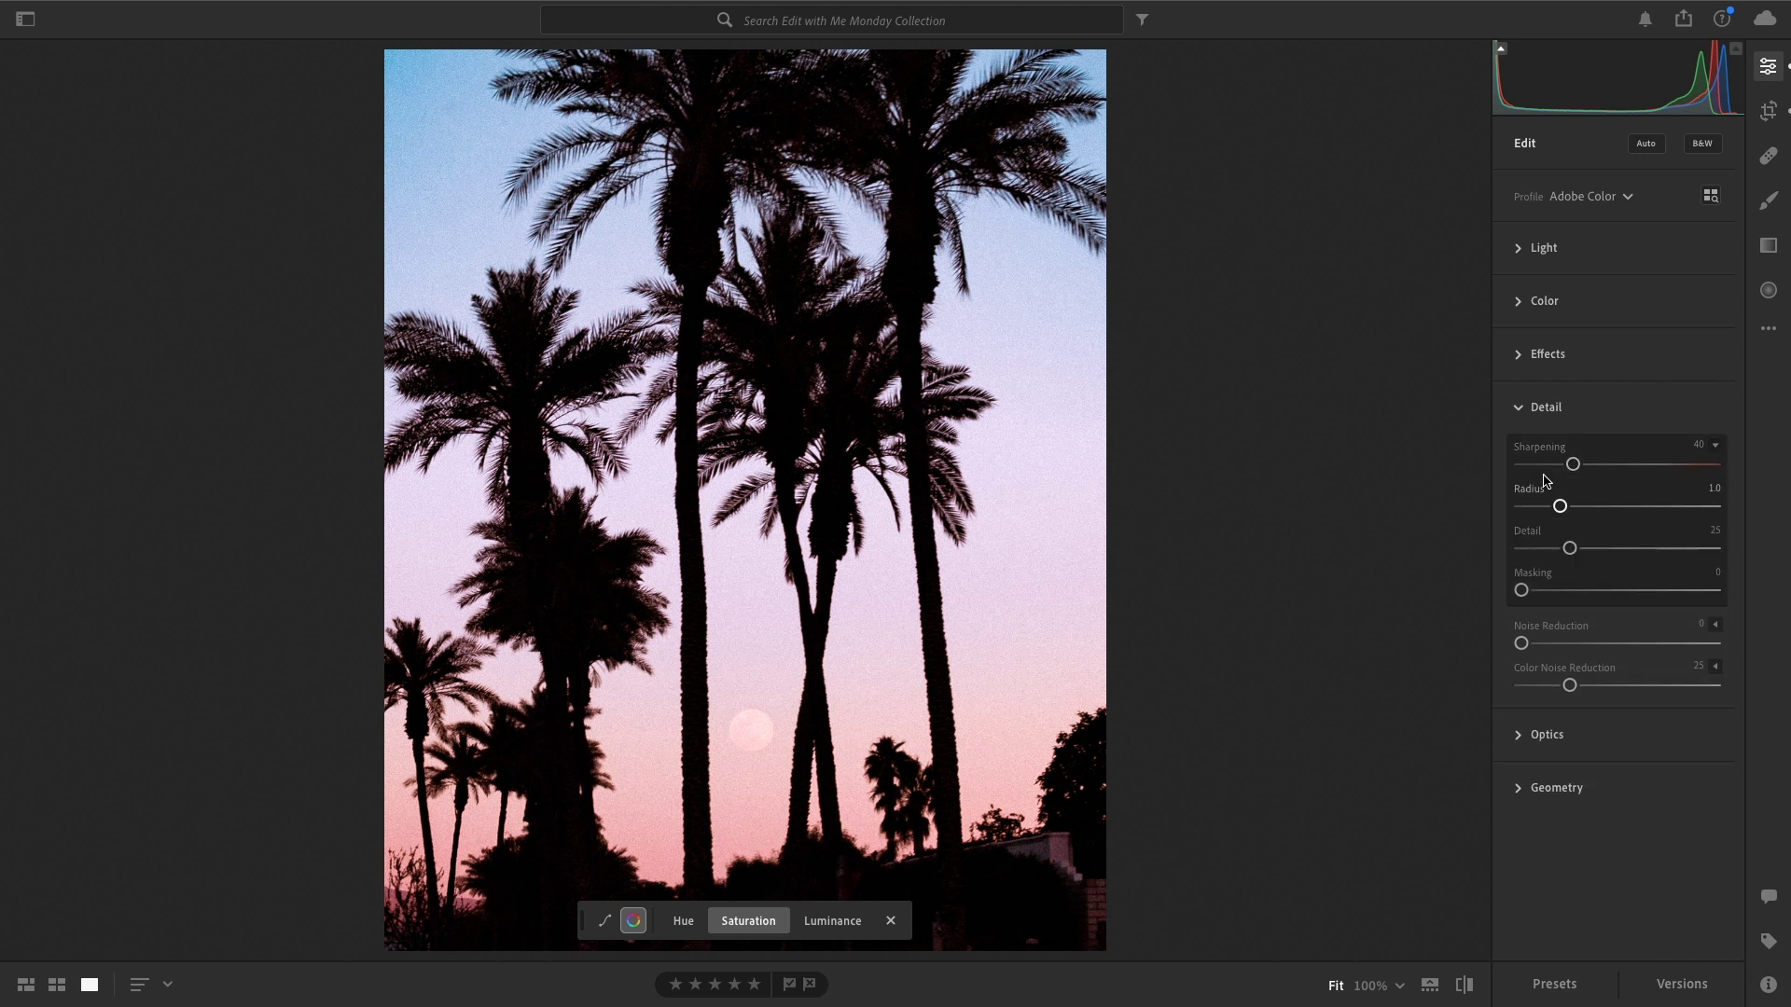
drag(1572, 463, 1582, 464)
drag(1522, 590, 1692, 593)
drag(1583, 463, 1592, 463)
Add slight noise reduction, check Optics and Geometry, and close the targeted adjustment tool
click(1575, 377)
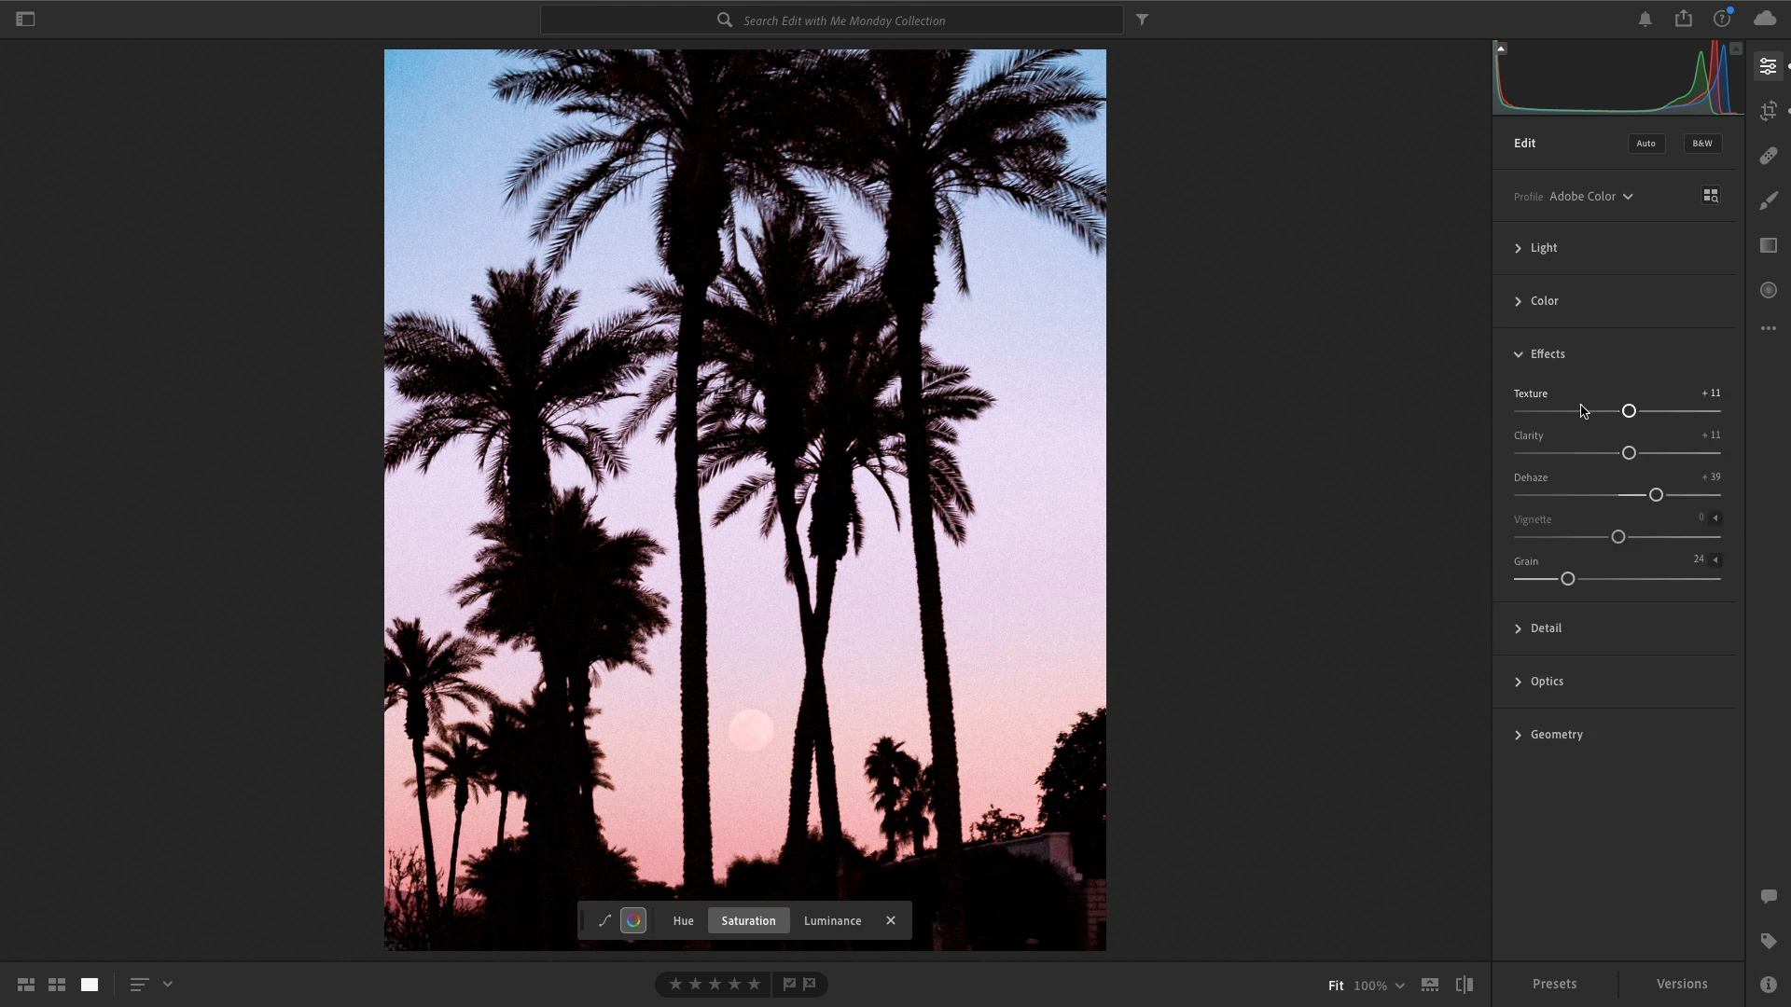
click(1601, 642)
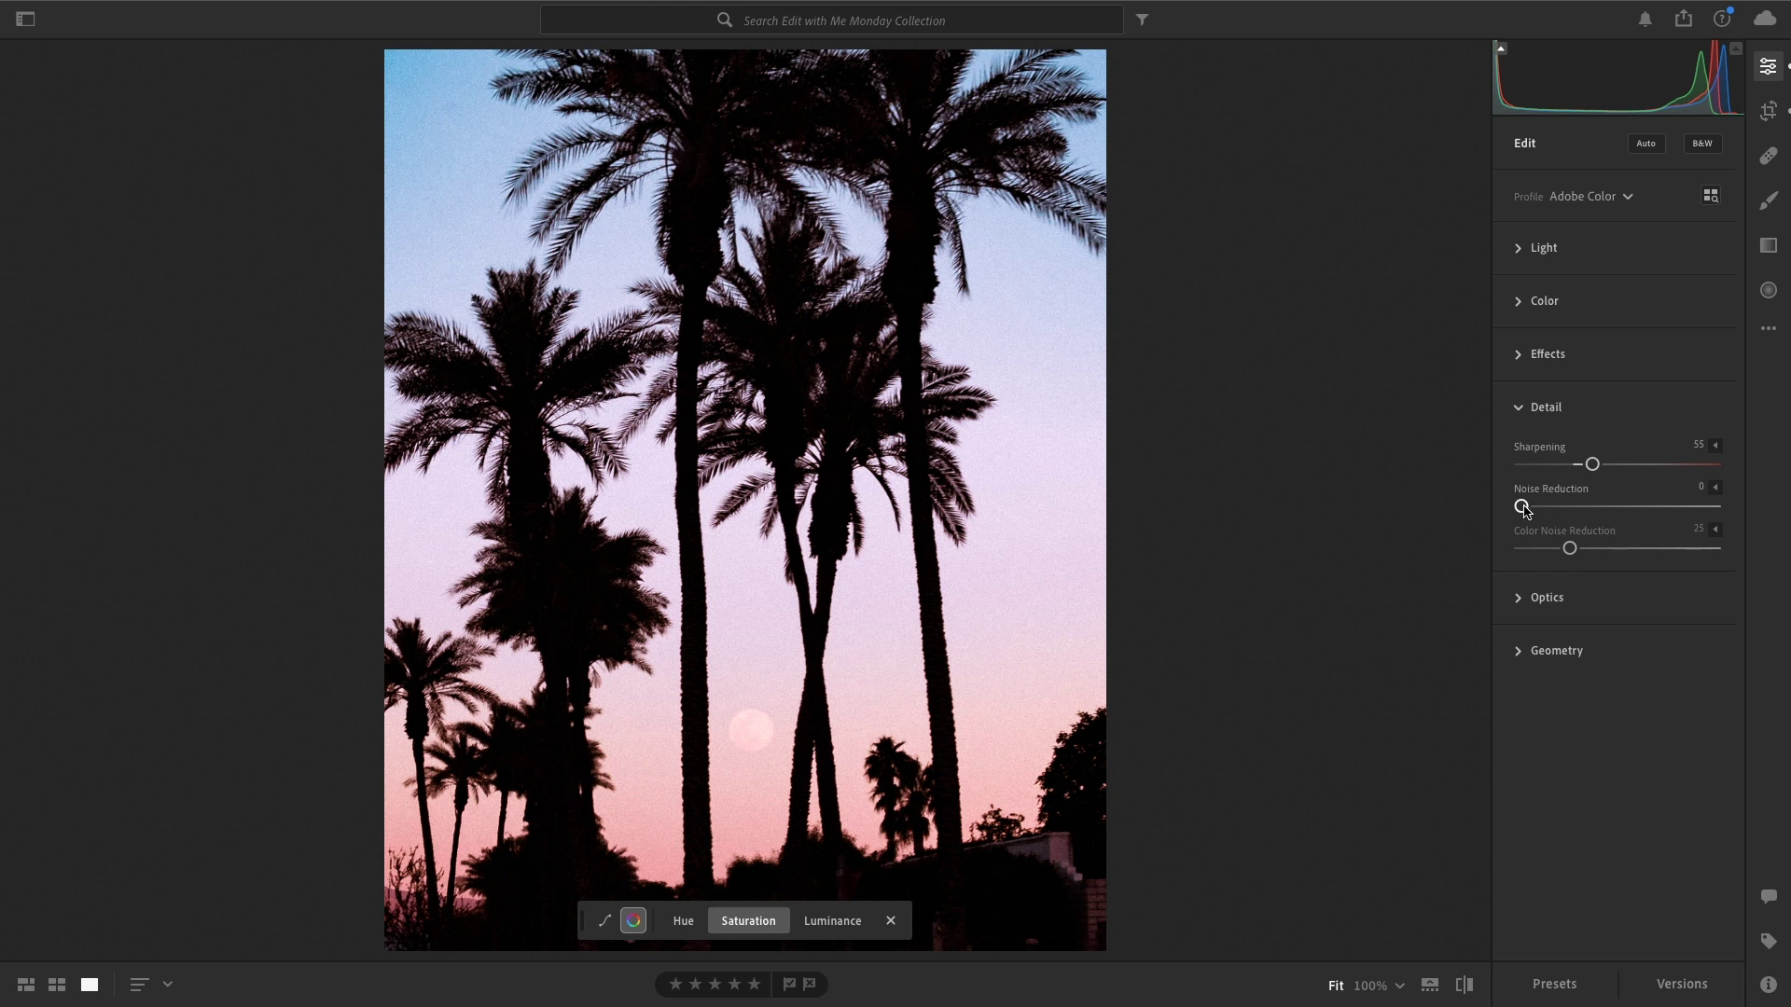
drag(1524, 509, 1529, 512)
click(1599, 602)
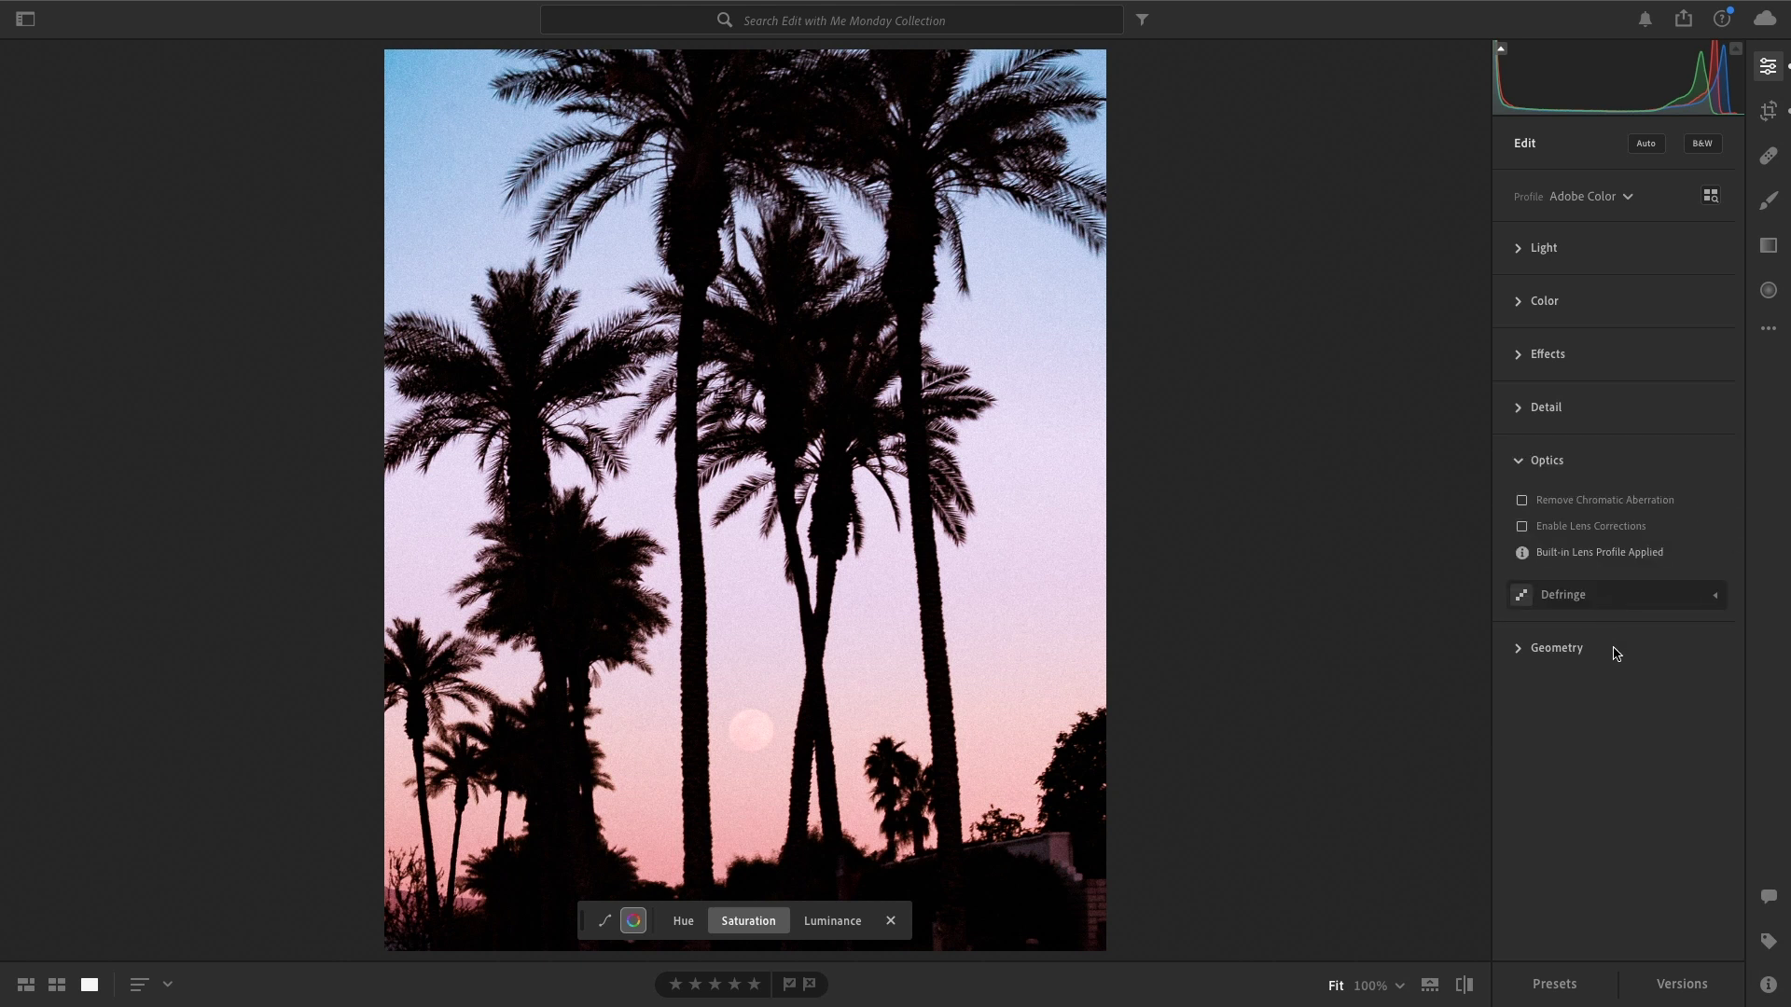
click(1623, 647)
click(1661, 498)
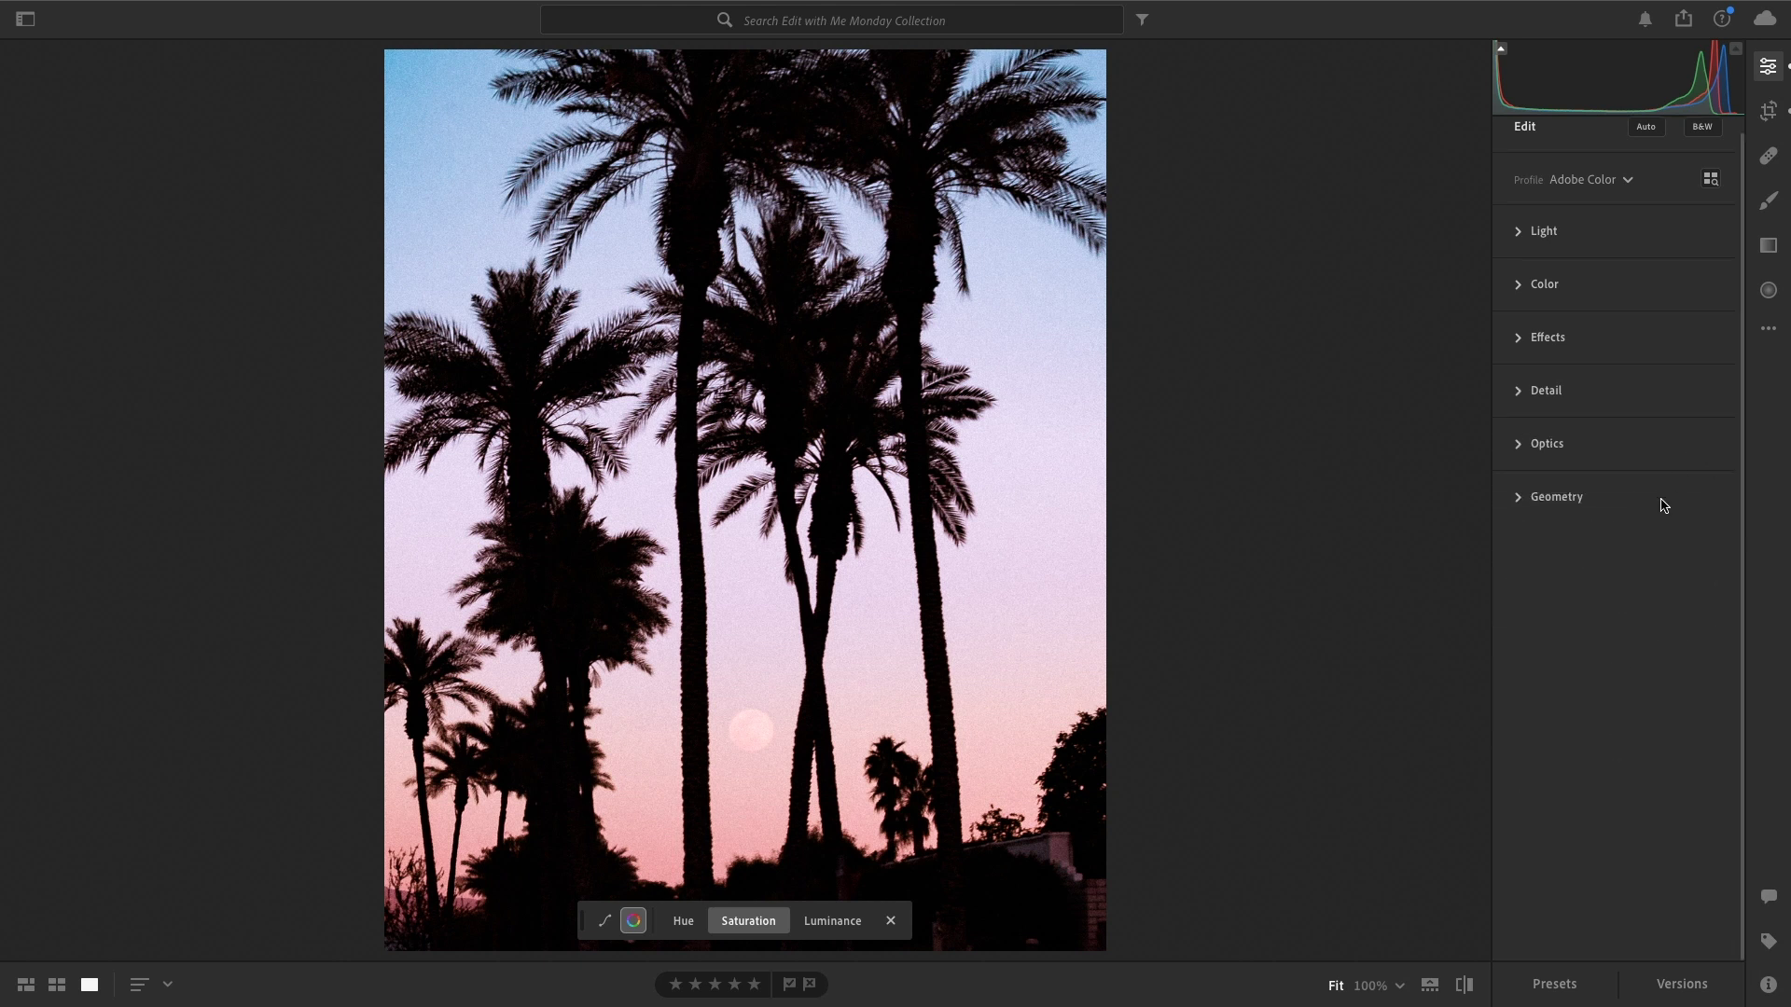
key(Escape)
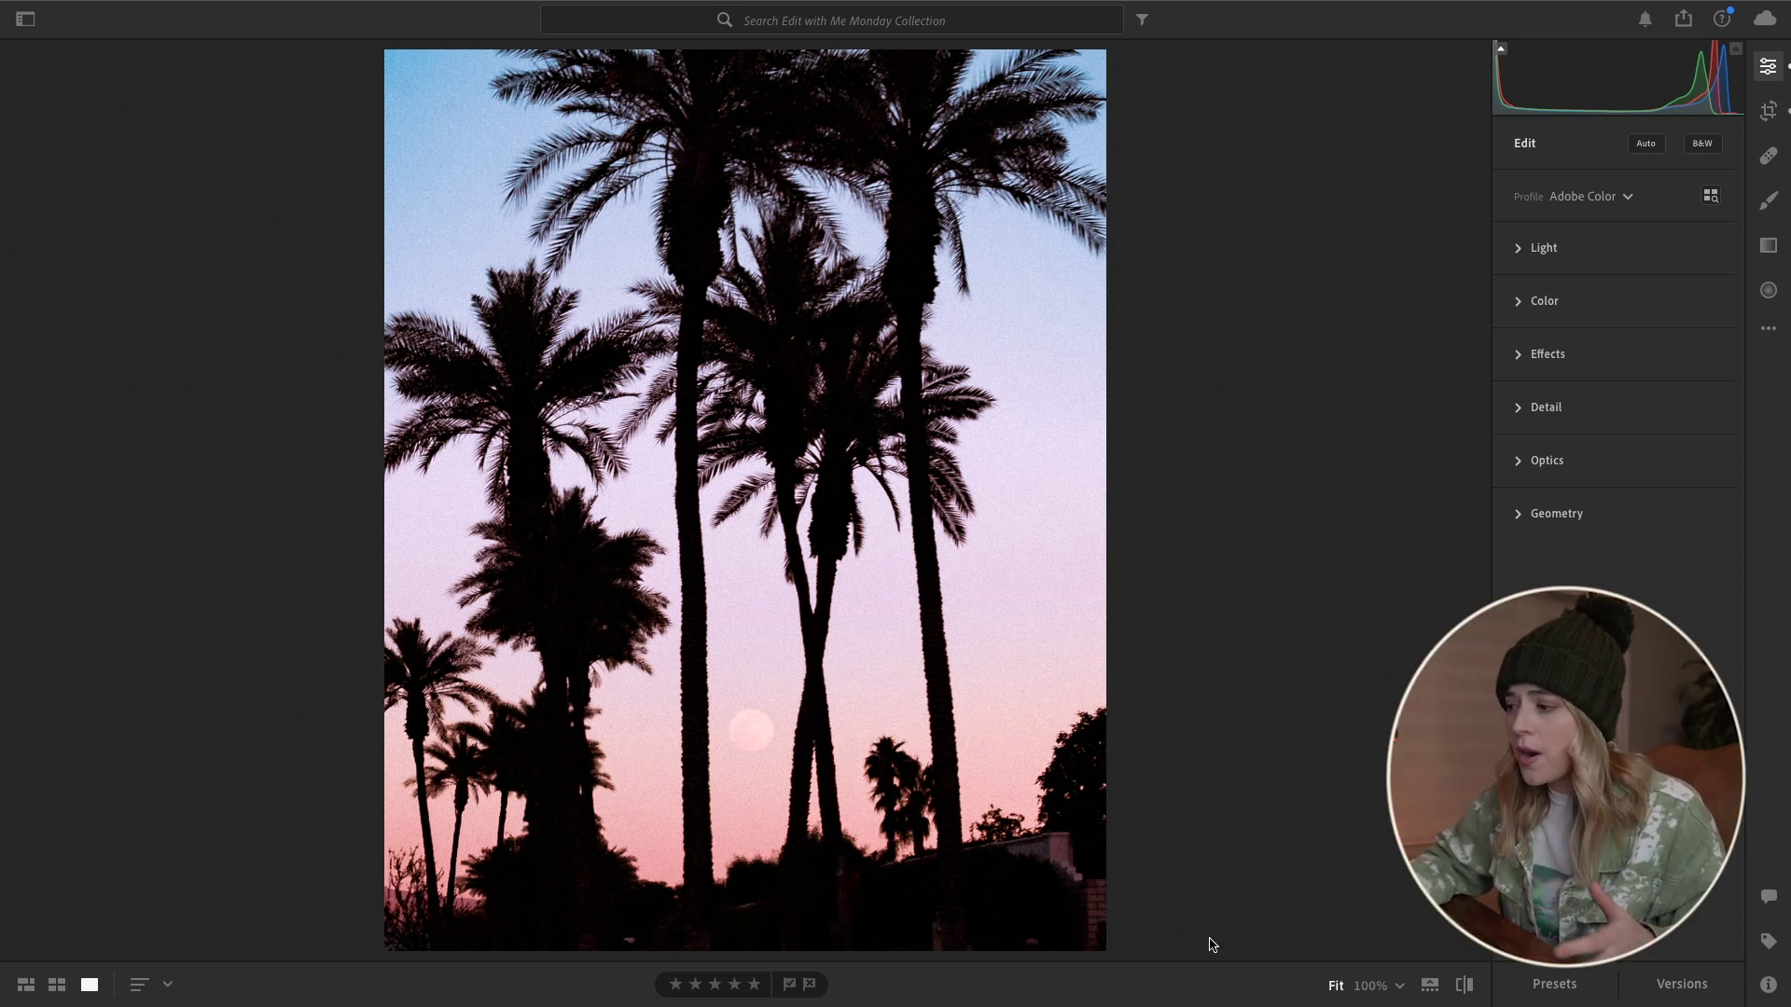
click(1769, 158)
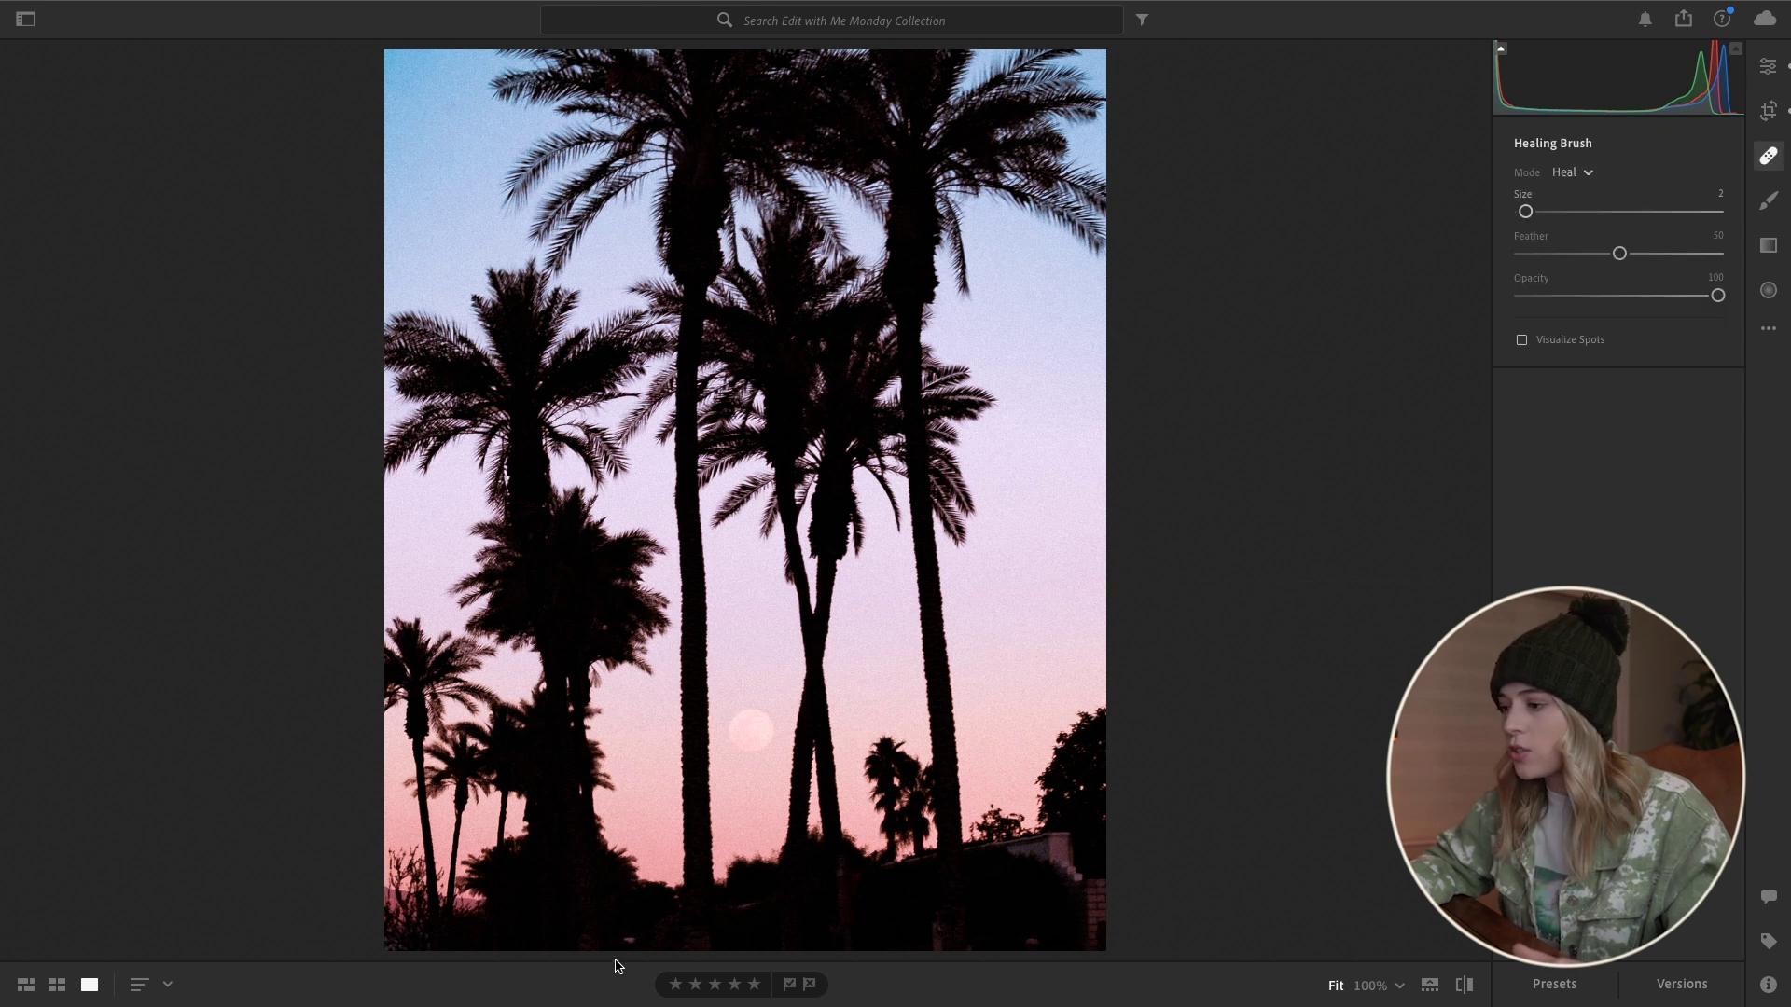
Heal stray marks along the bottom edge and bottom-right corner of the photo
key(bracketright)
key(bracketright)
key(bracketright)
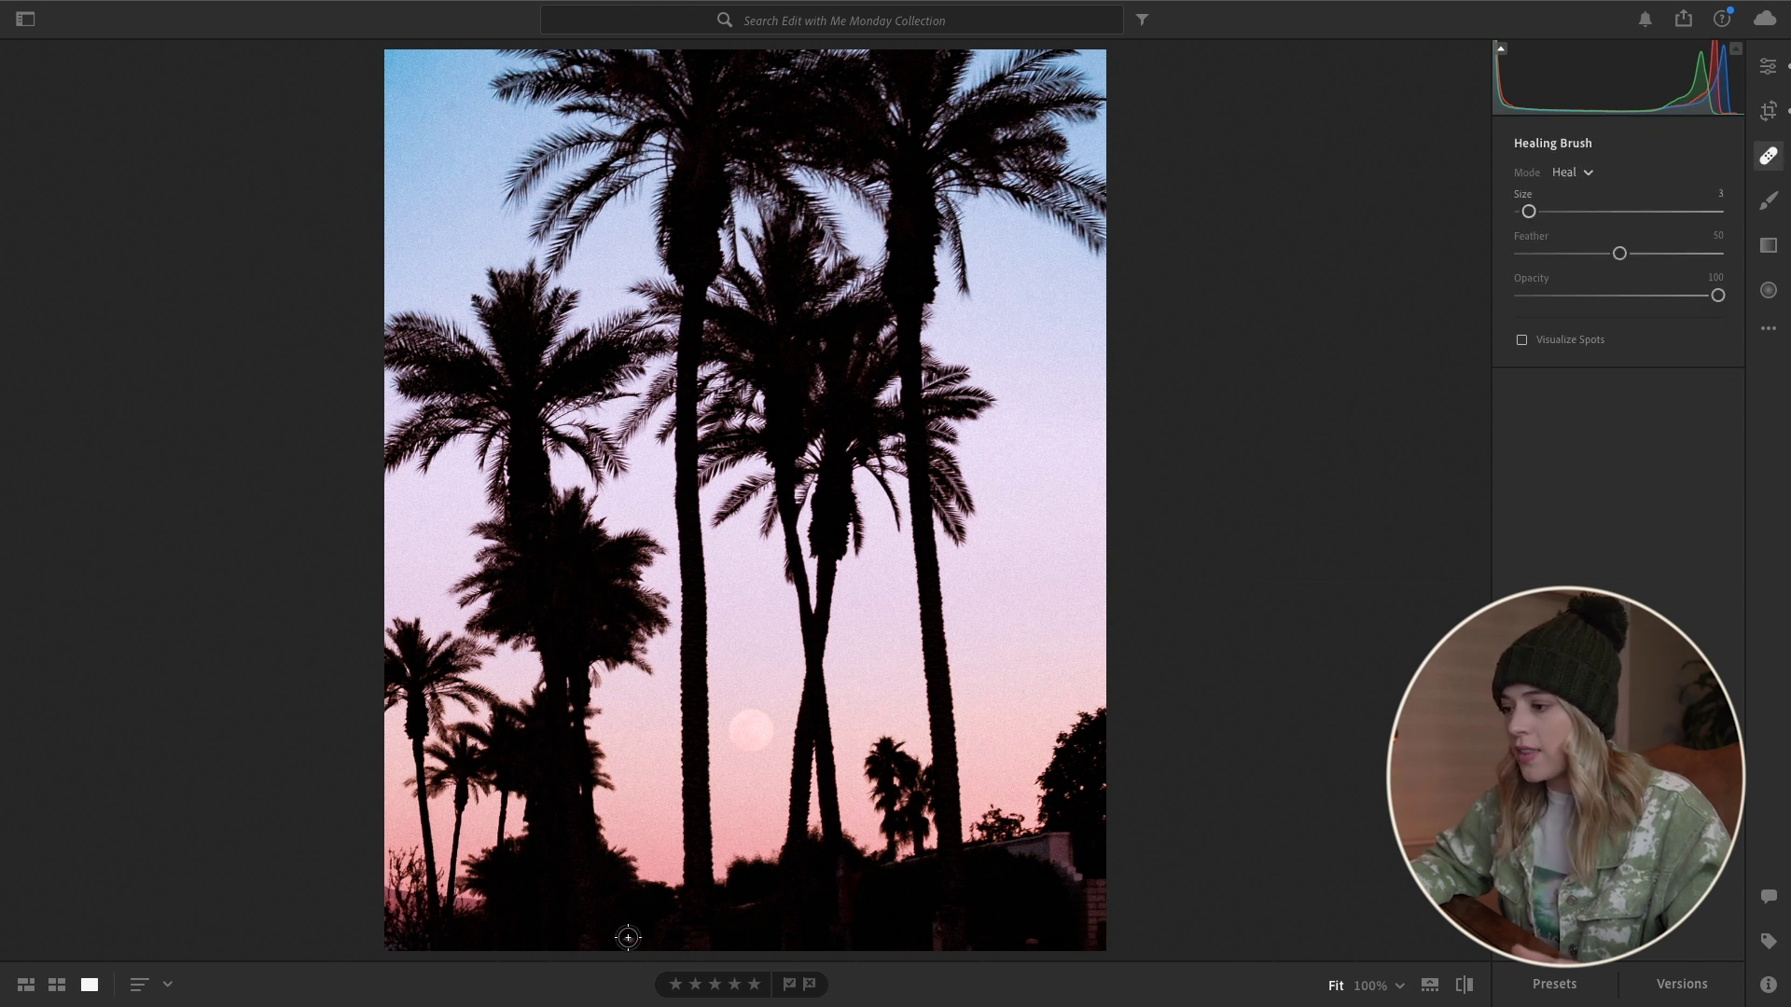
click(627, 937)
key(bracketleft)
click(581, 930)
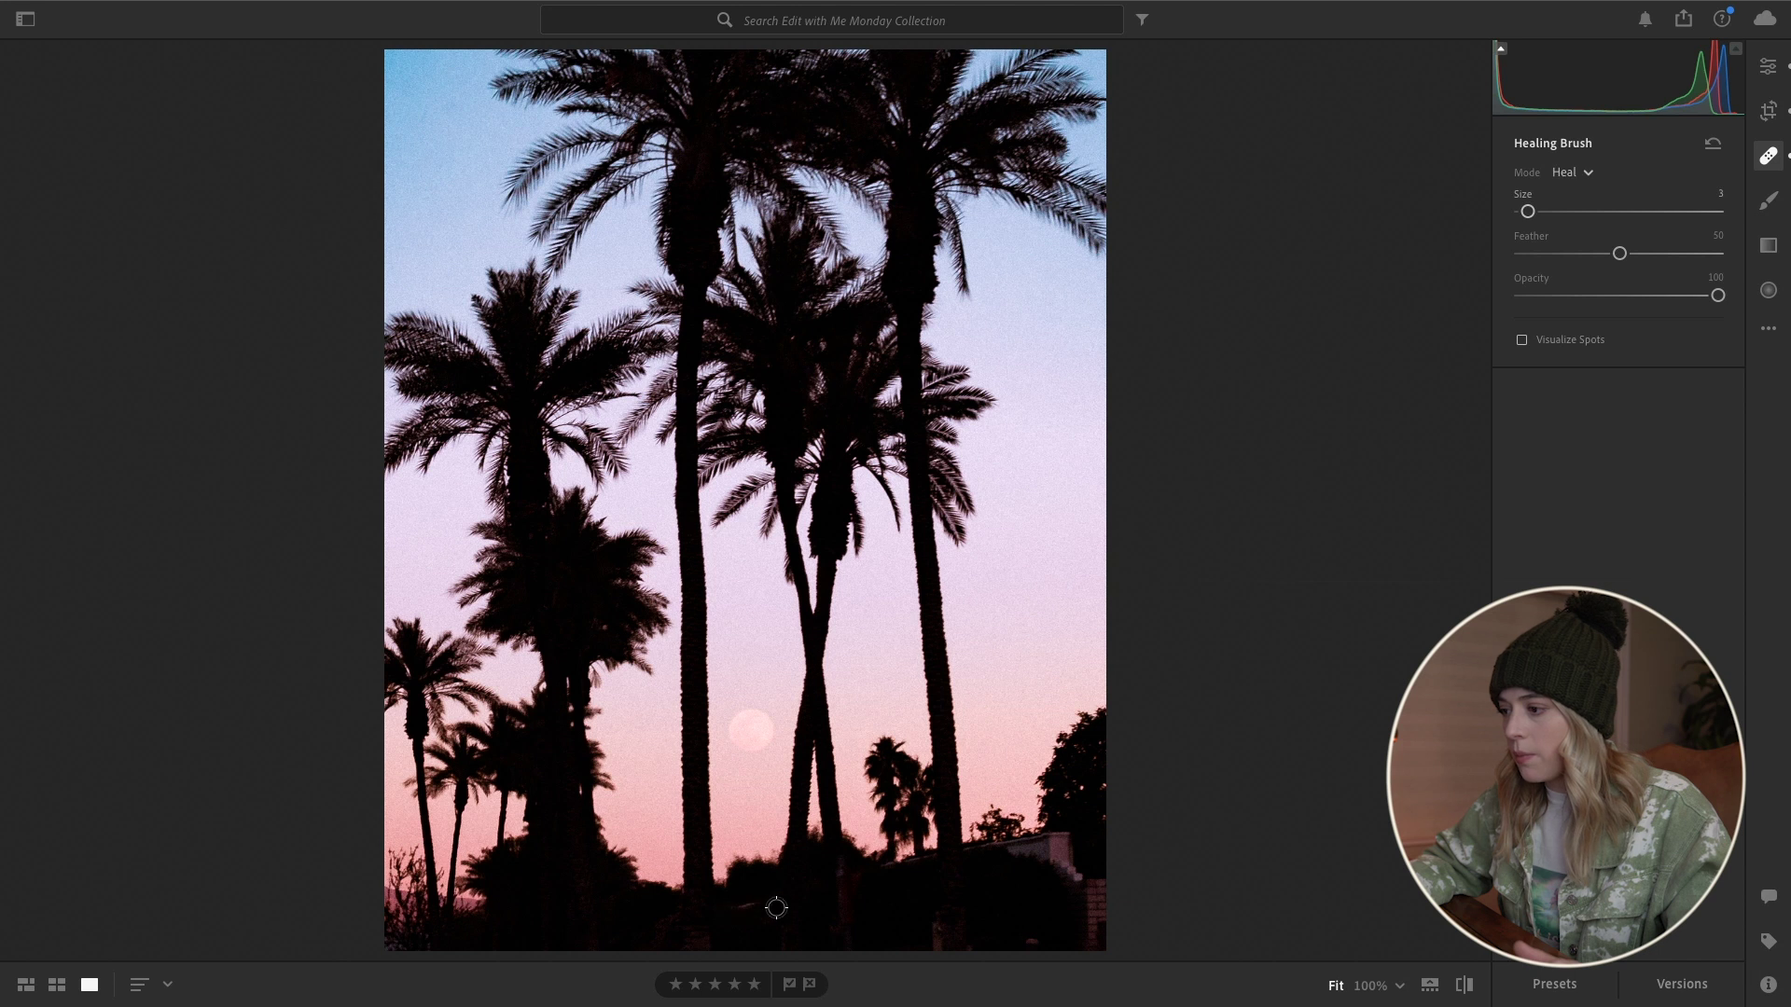
mouse_move(931, 915)
mouse_down()
mouse_move(938, 967)
mouse_move(993, 955)
mouse_move(947, 937)
mouse_move(991, 961)
mouse_move(943, 914)
mouse_move(974, 952)
mouse_up()
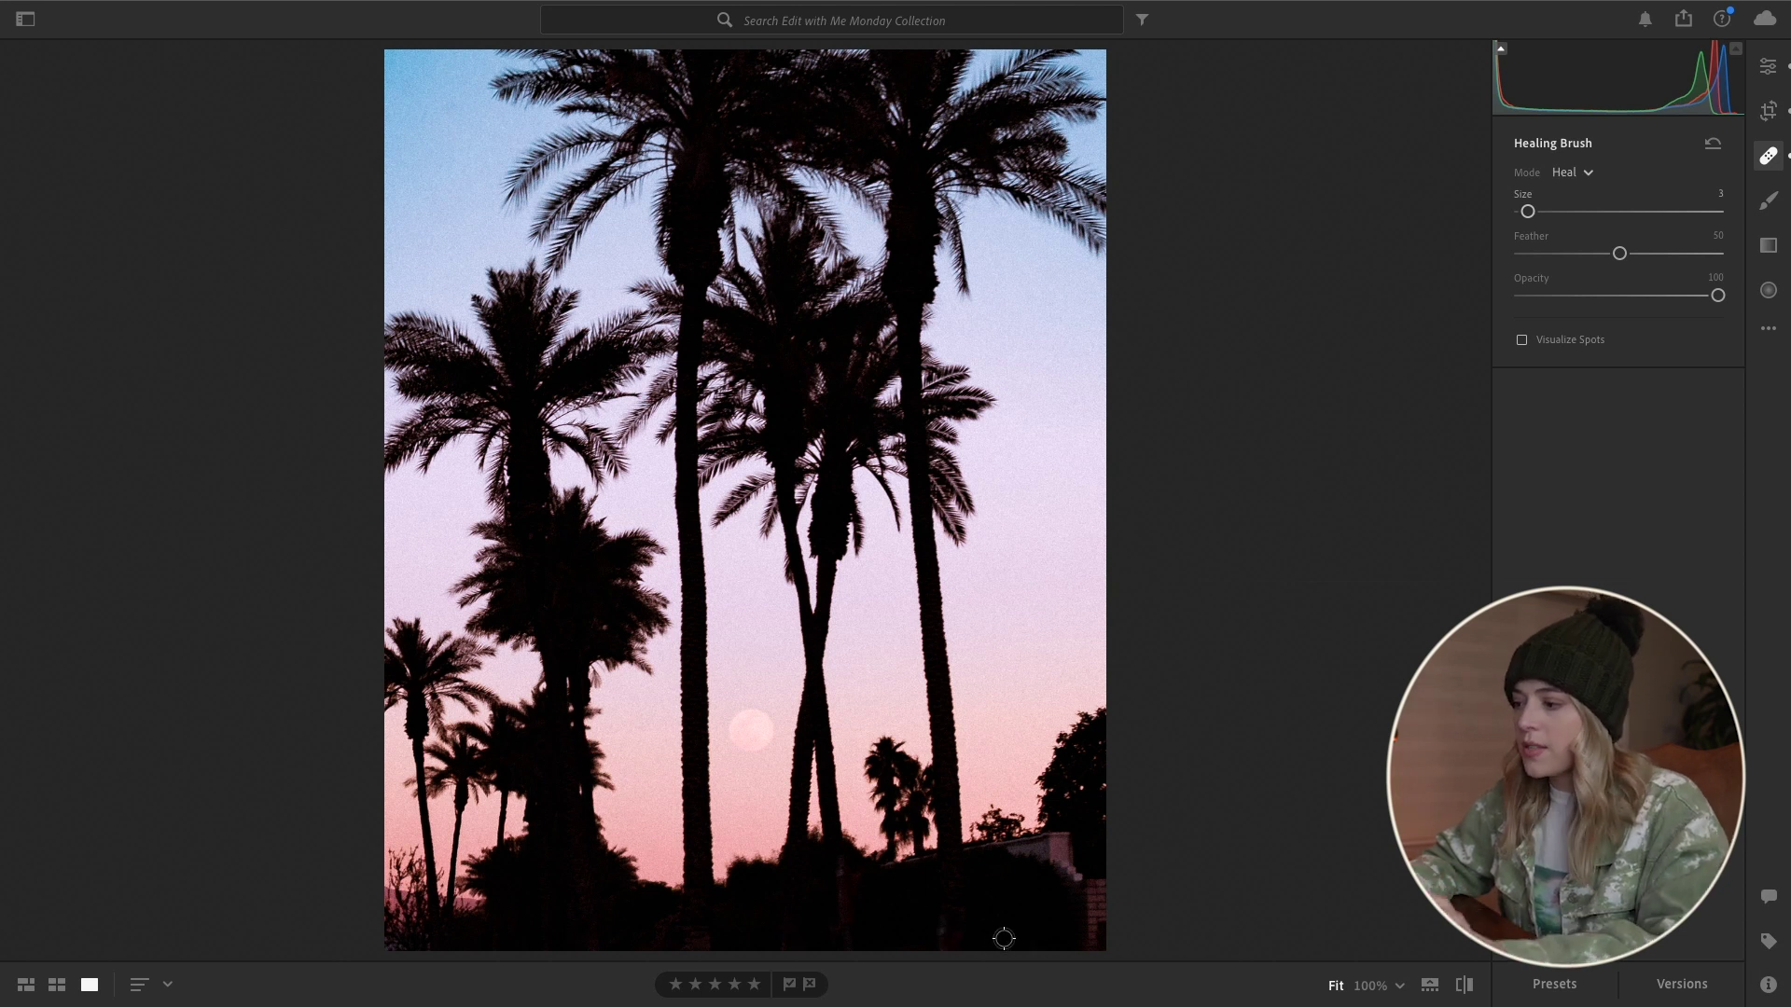
key(bracketright)
key(bracketright)
mouse_move(1082, 933)
mouse_down()
mouse_move(1095, 883)
mouse_move(1096, 947)
mouse_move(1102, 907)
mouse_move(1068, 876)
mouse_move(1083, 958)
mouse_up()
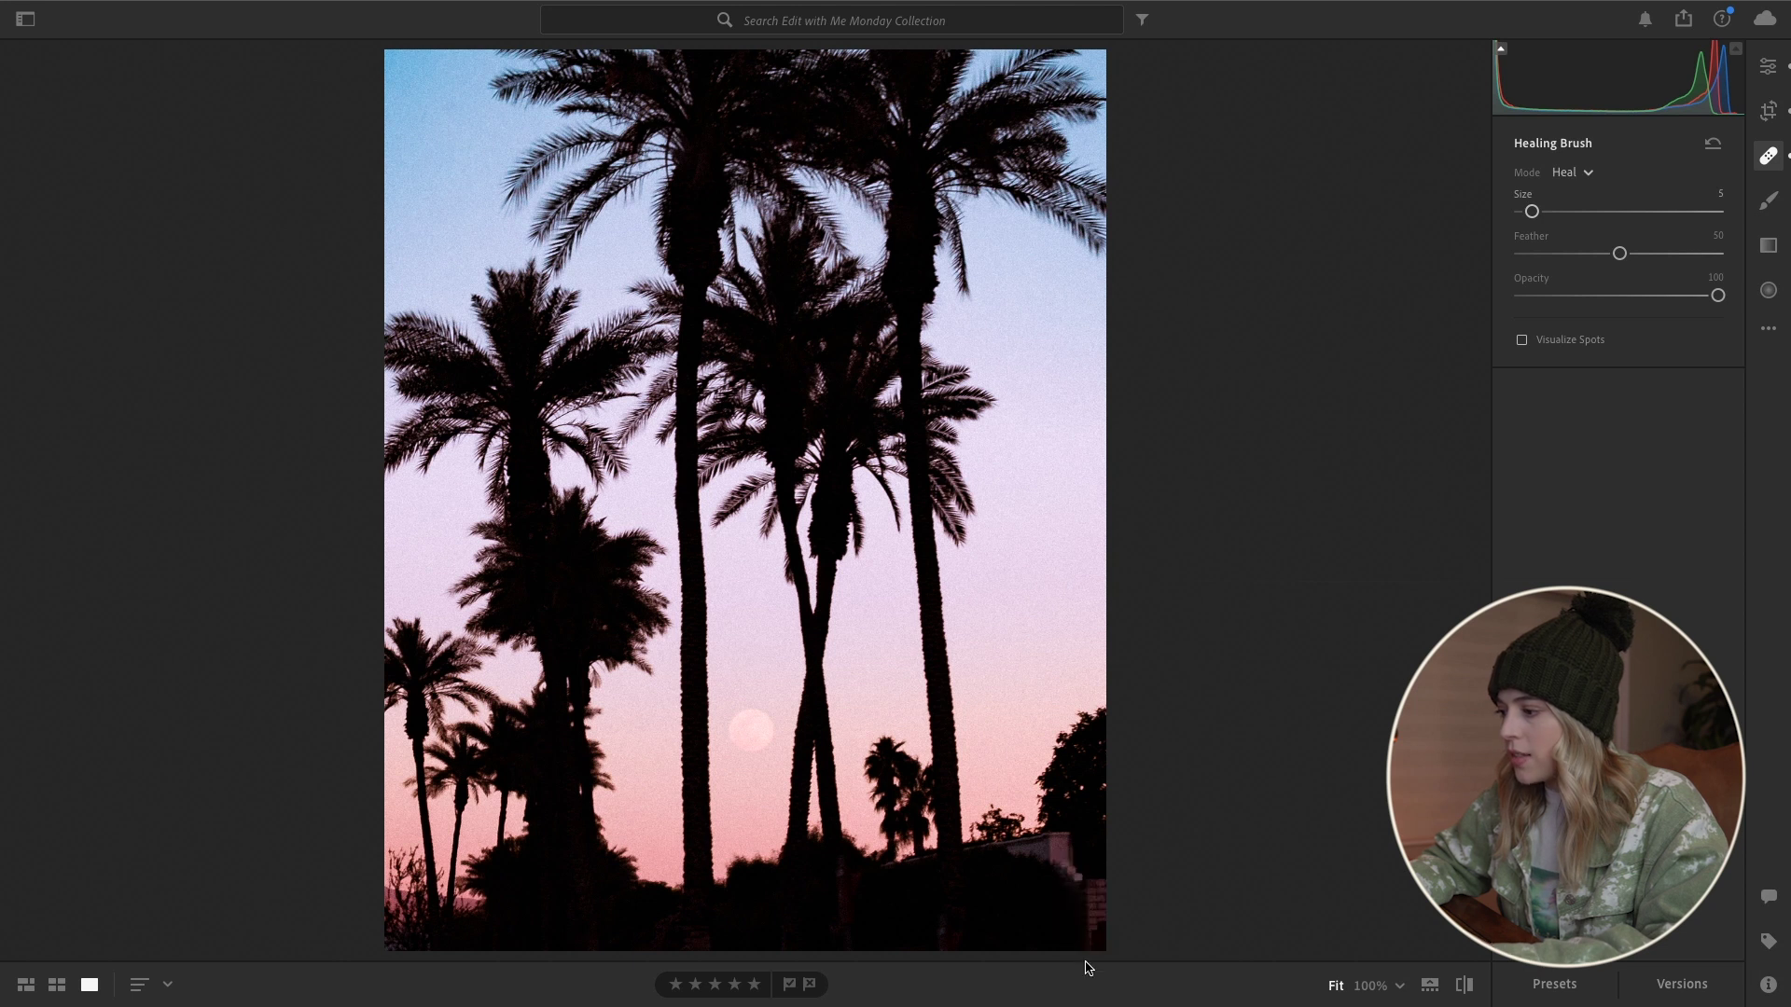
key(bracketleft)
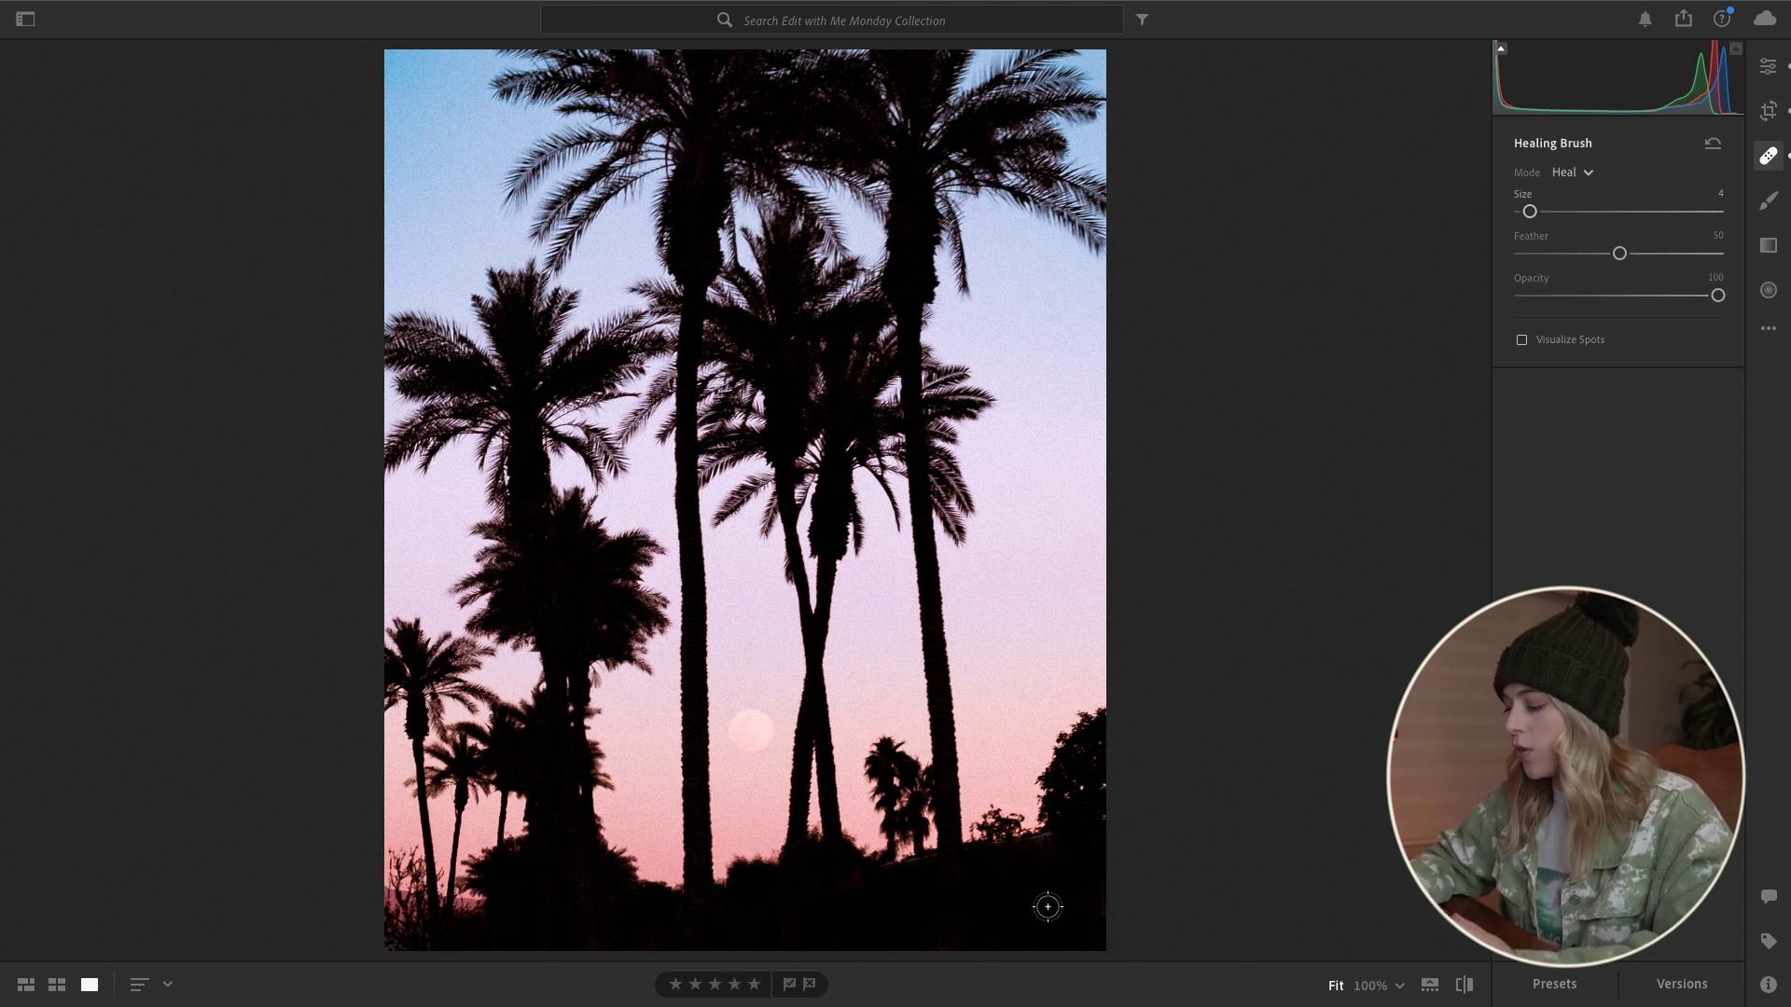
Toggle between the original and edited photo to compare the retouching
key(backslash)
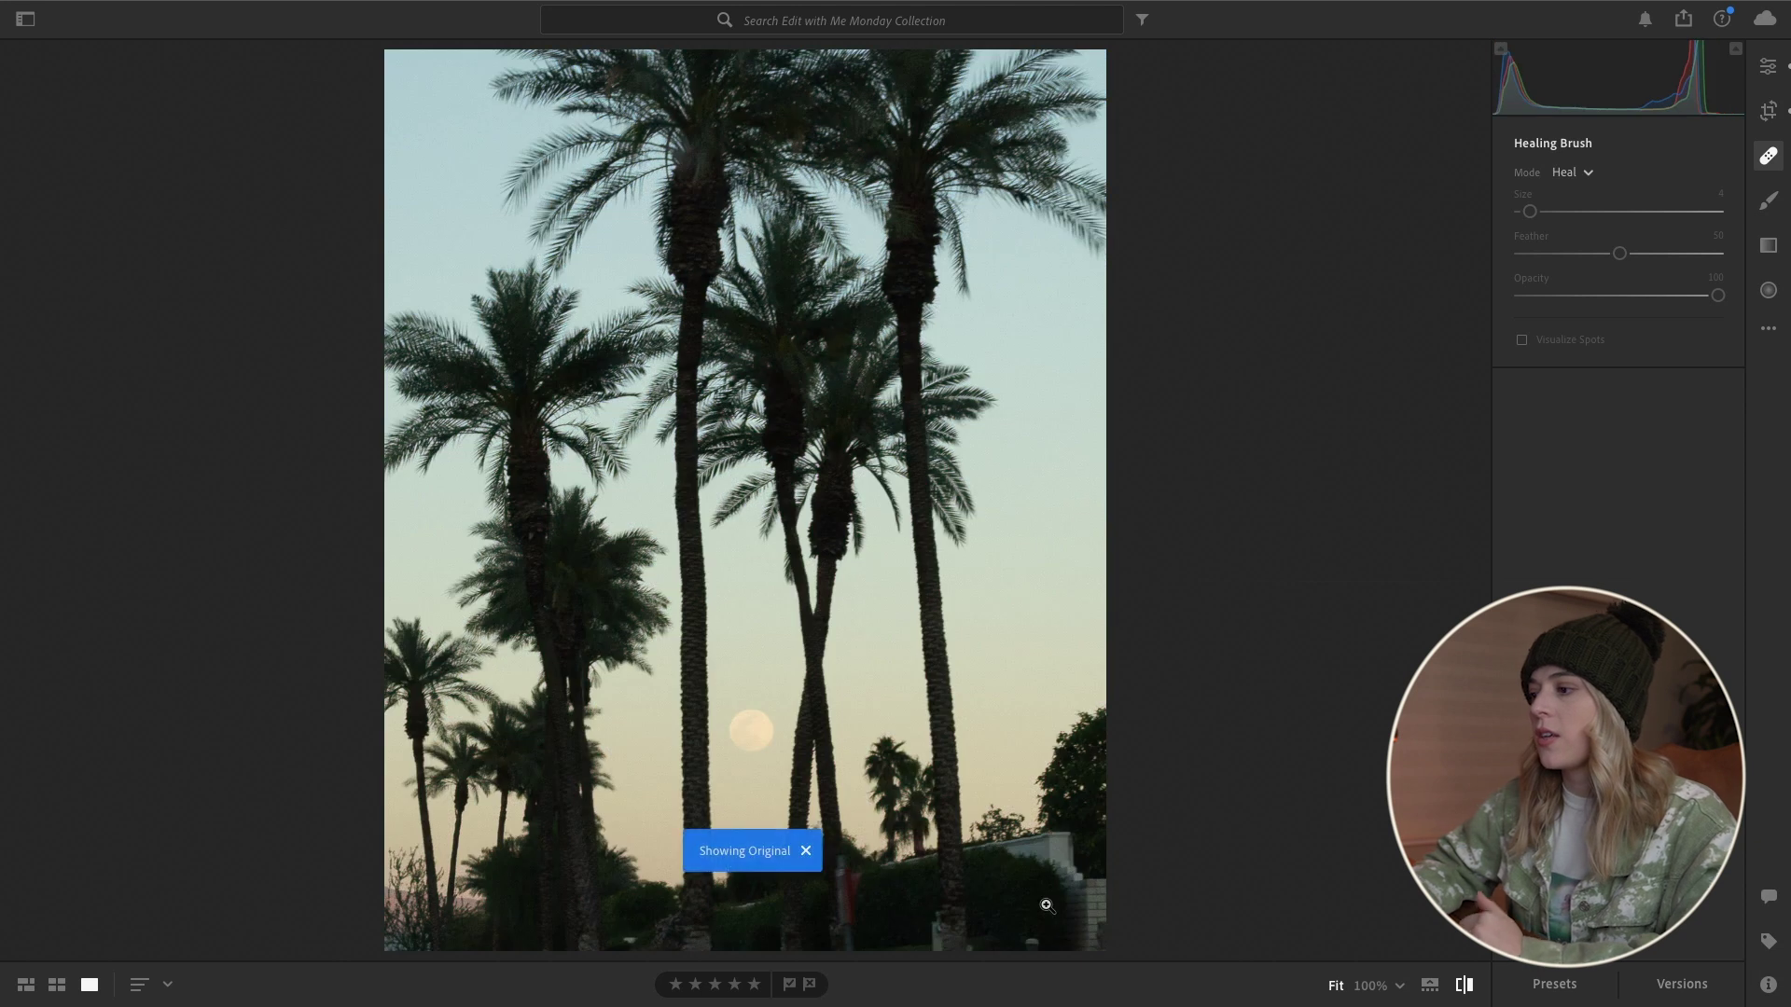
key(backslash)
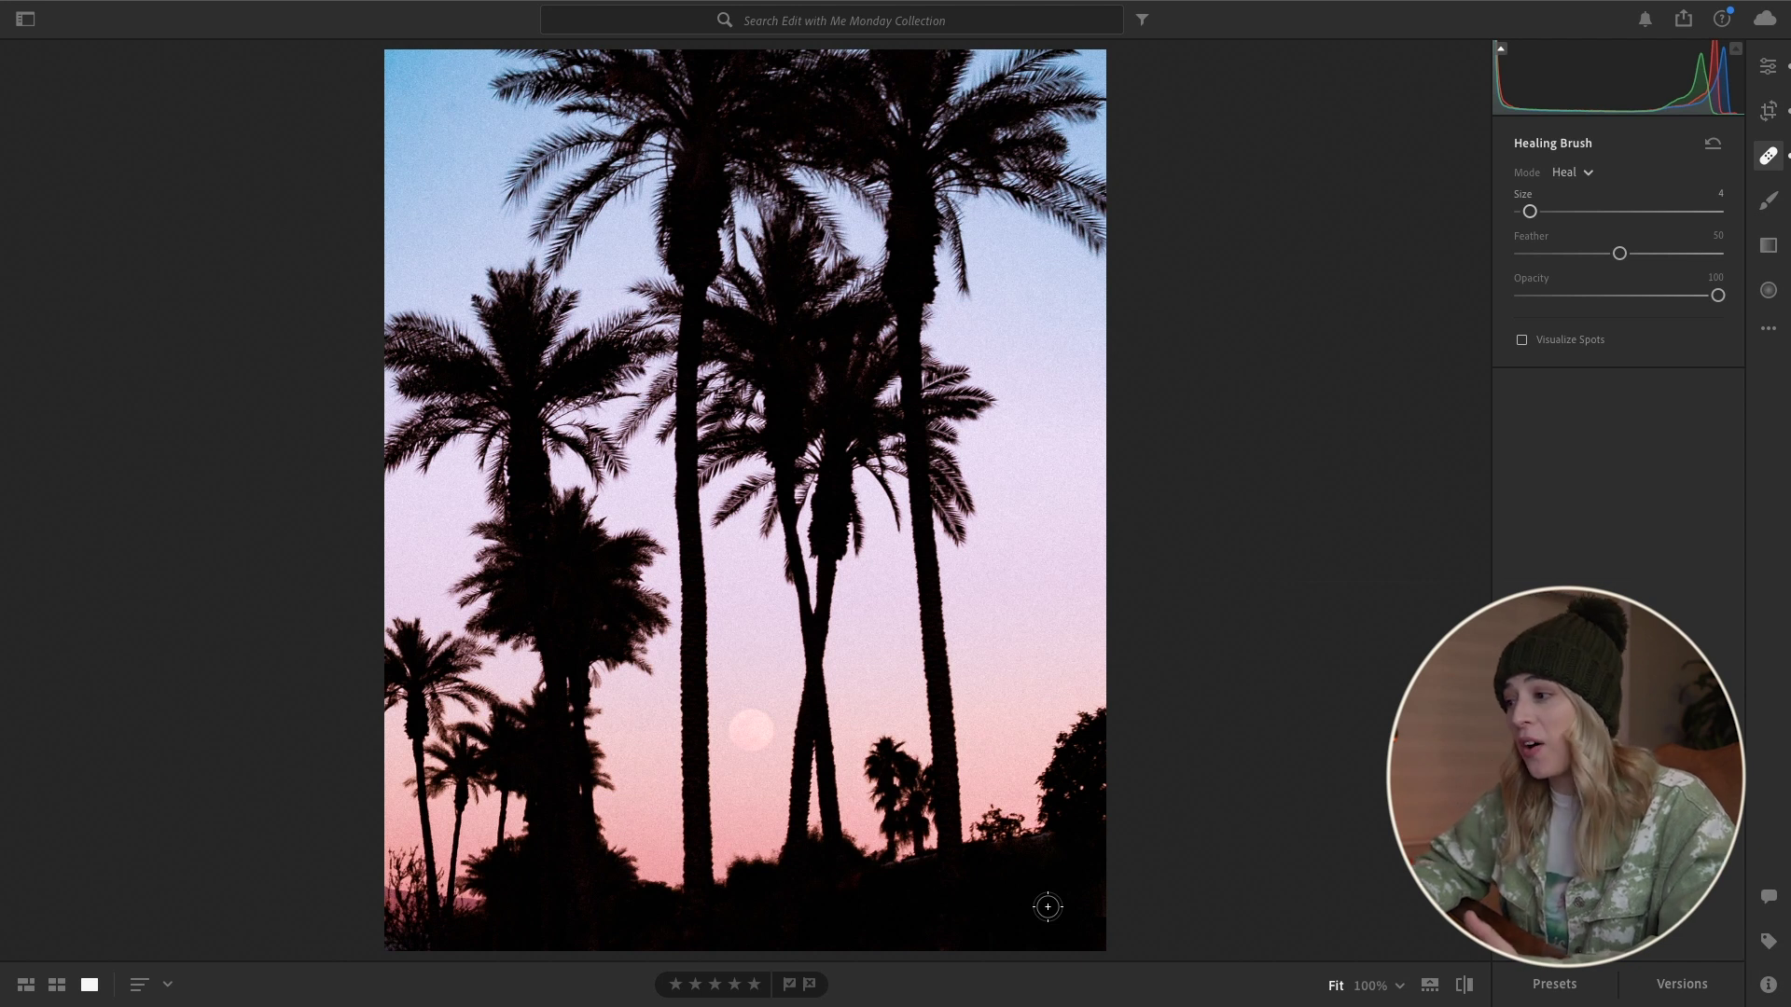
key(backslash)
key(backslash)
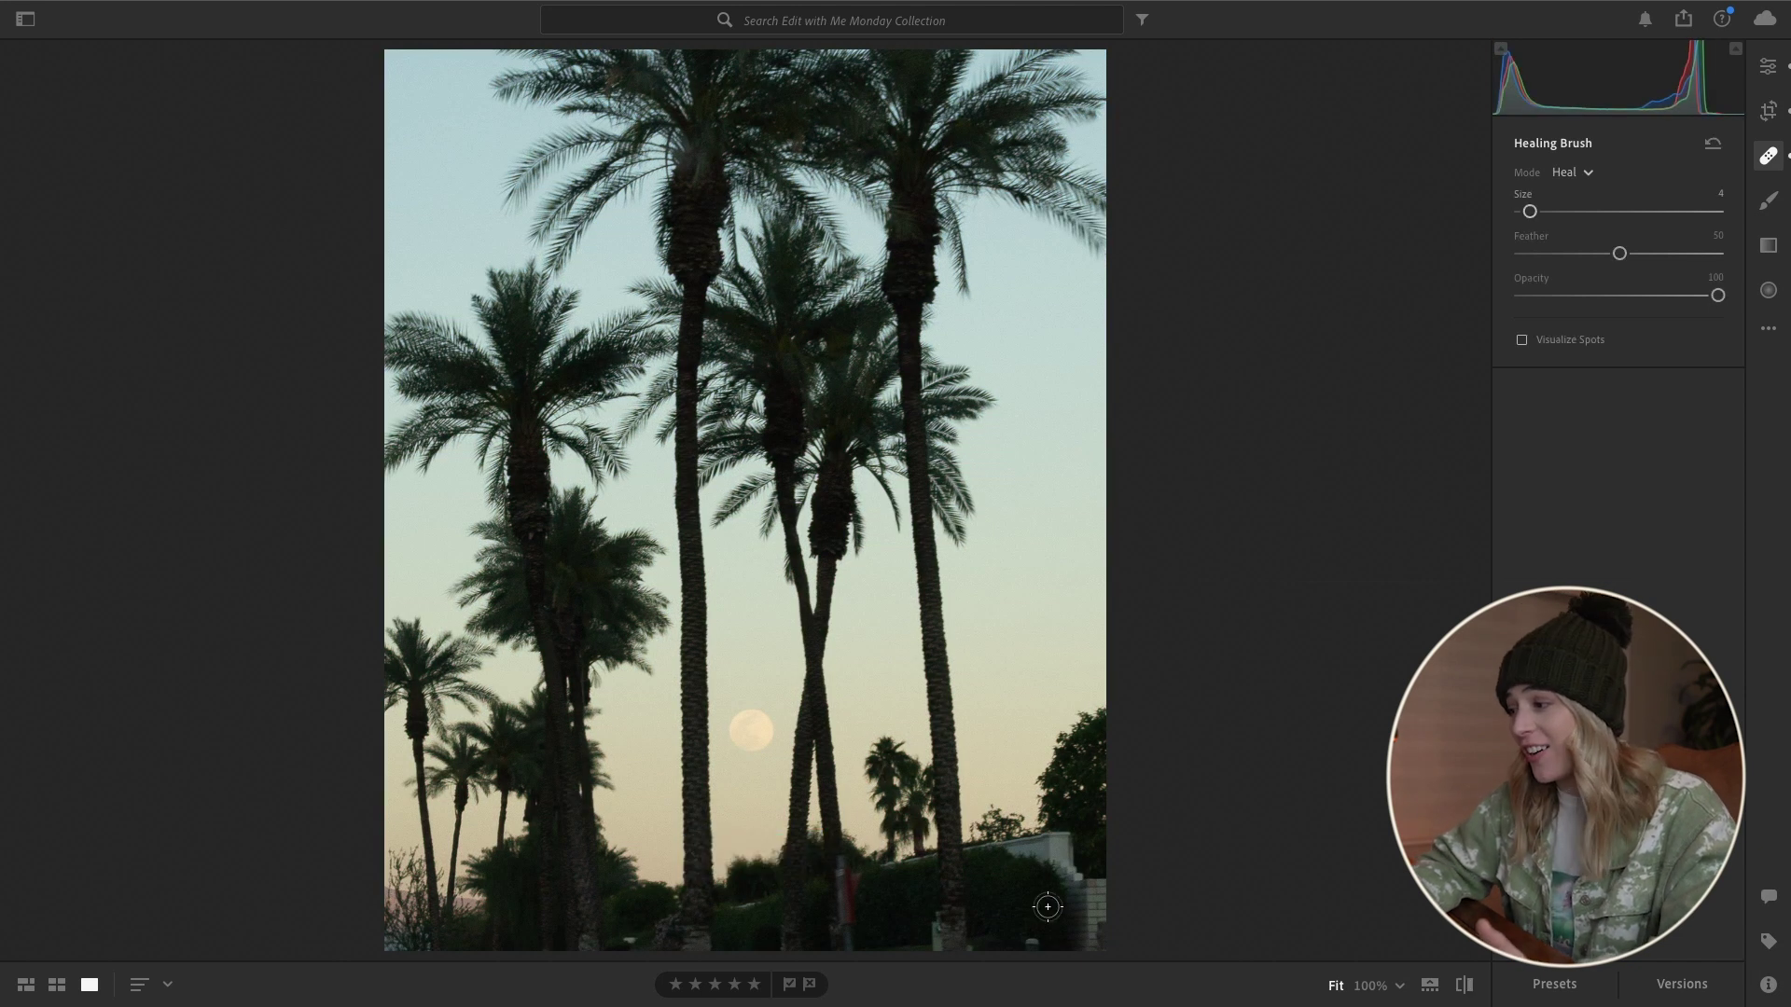
click(1769, 245)
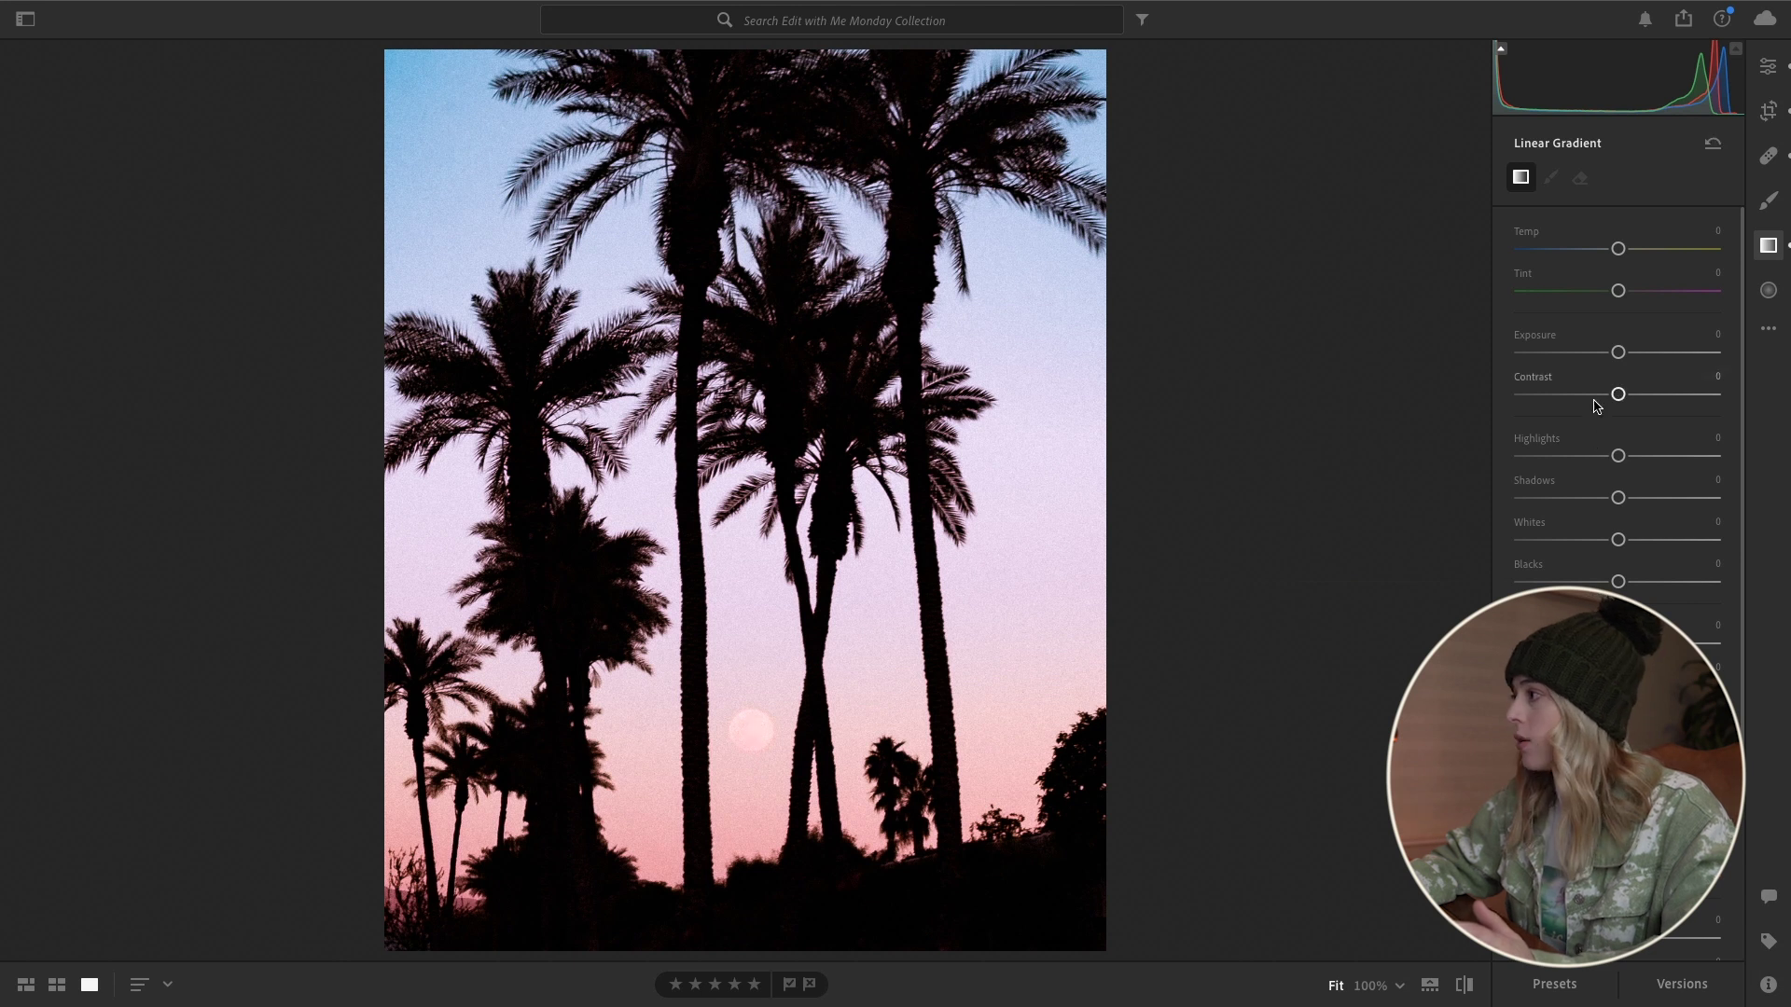
Reset the trial gradient's exposure to 0, then brush with Defringe +45 at size 18
drag(1620, 353, 1564, 362)
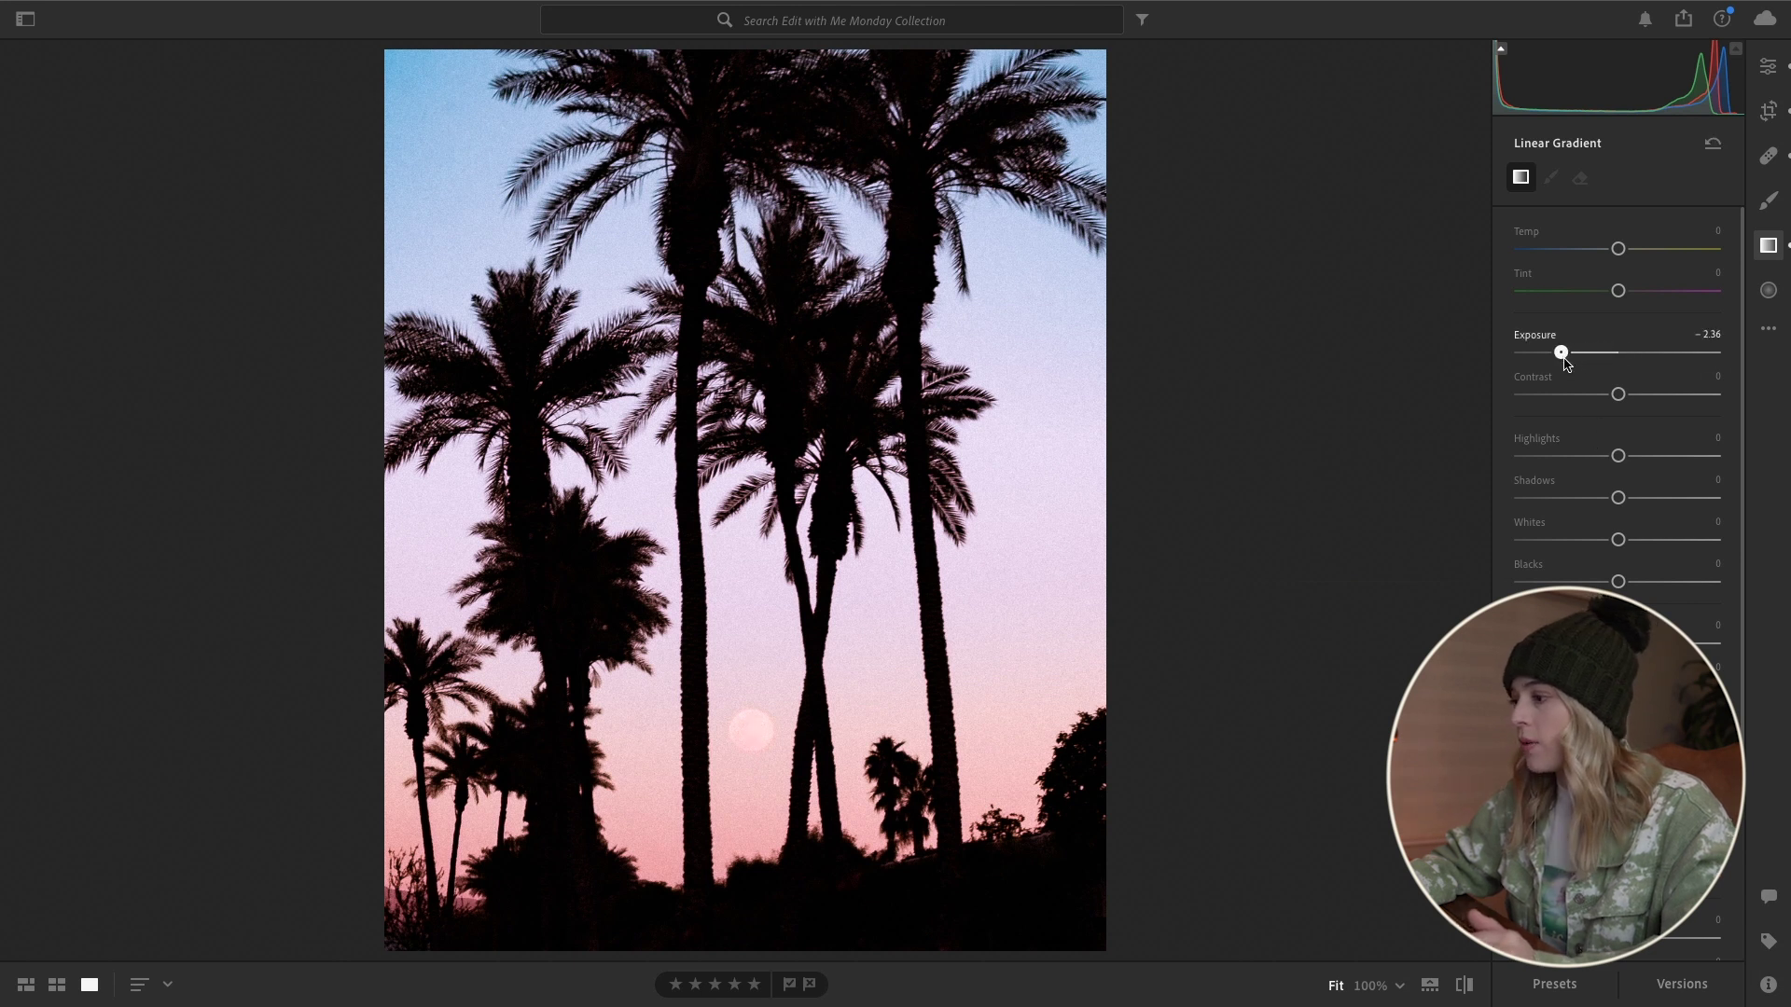
double_click(1535, 334)
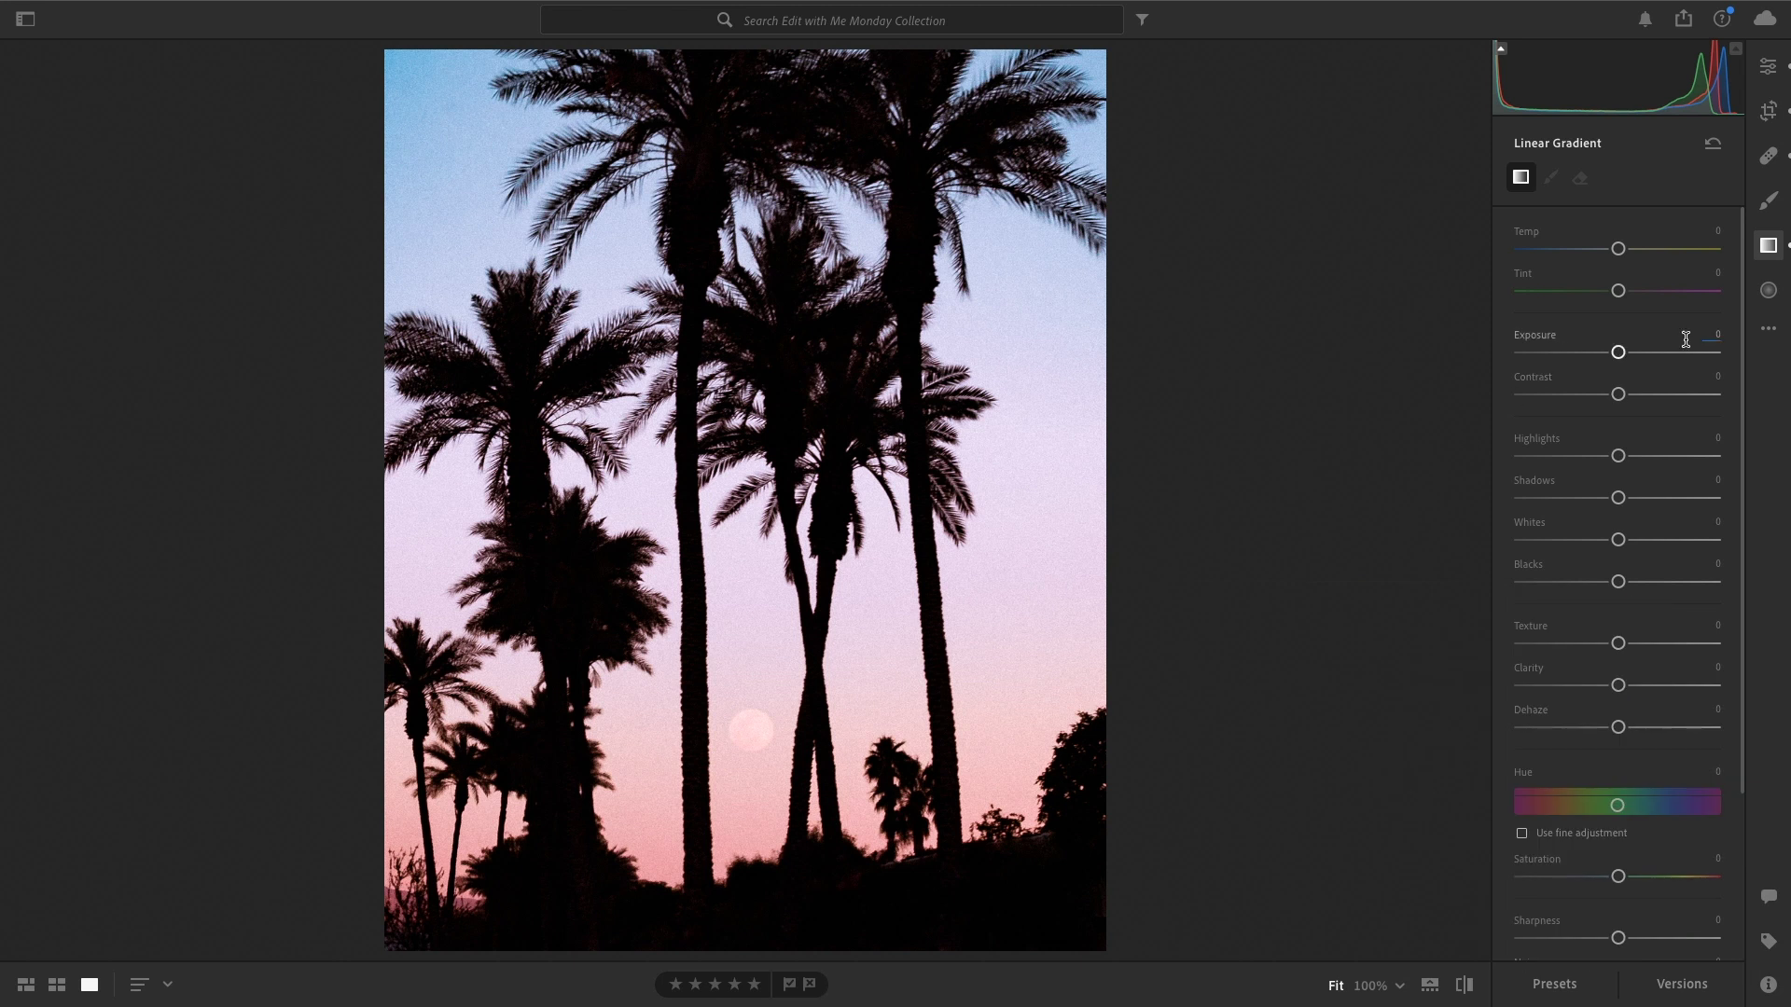
click(1770, 200)
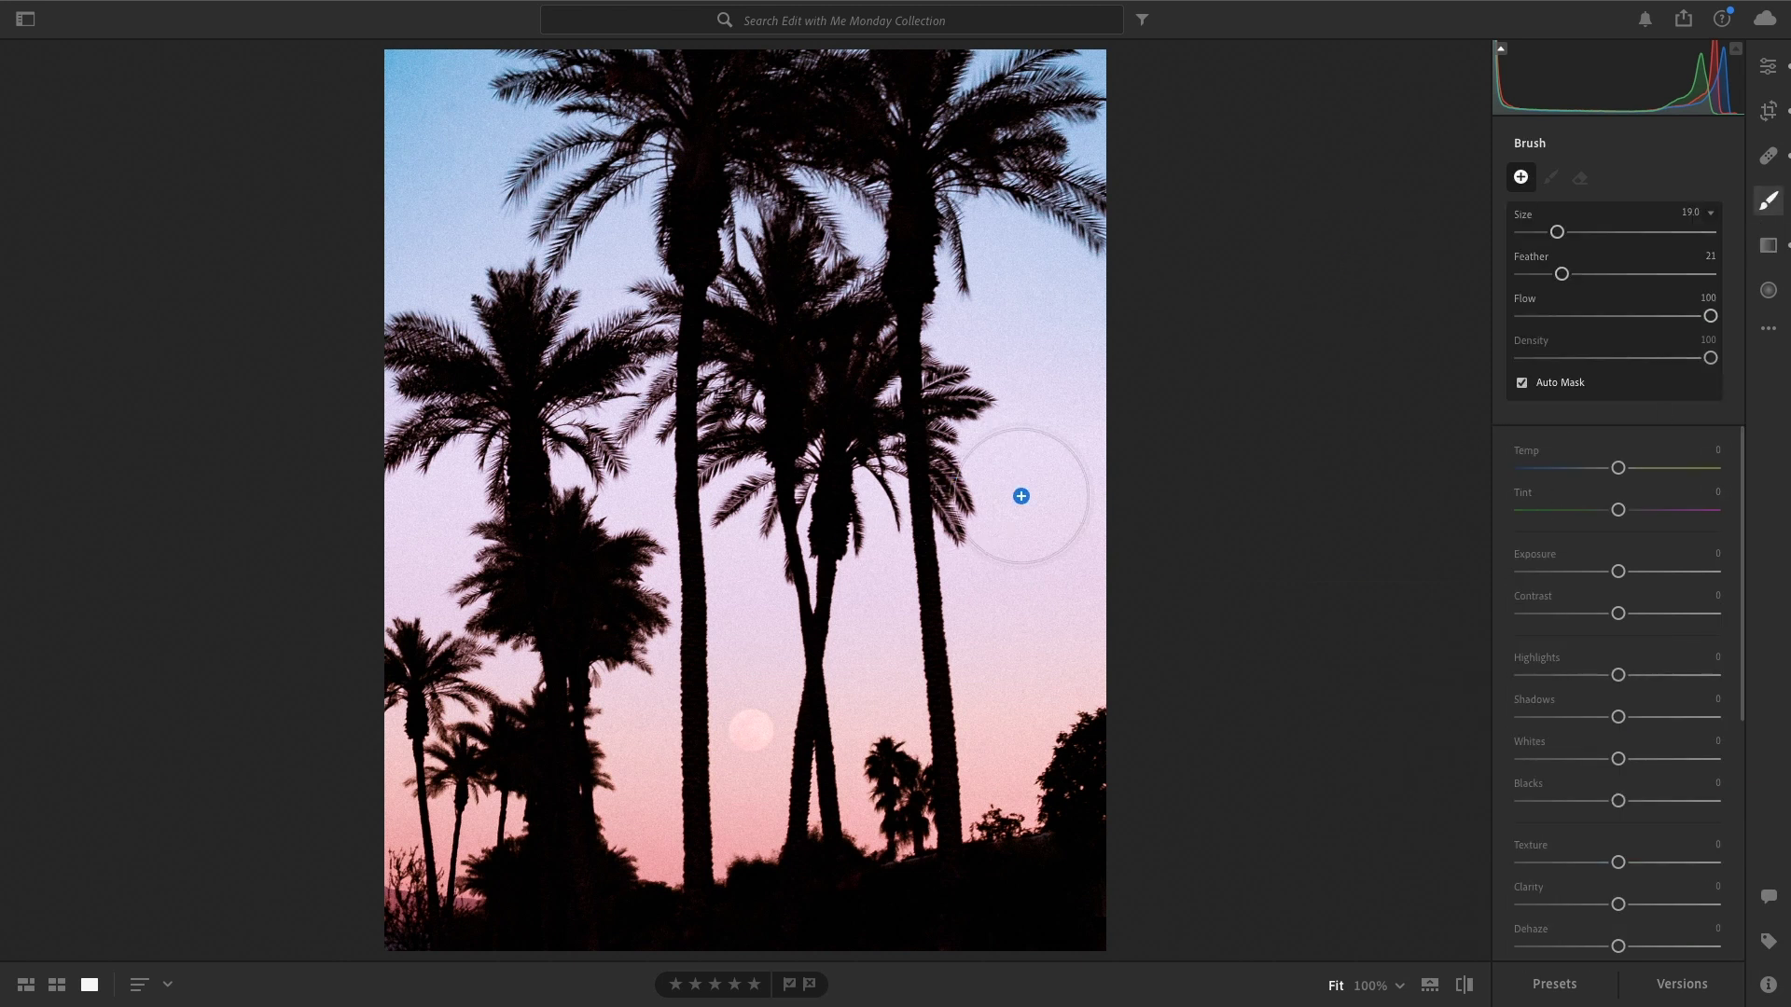
scroll(1542, 559, down, 3)
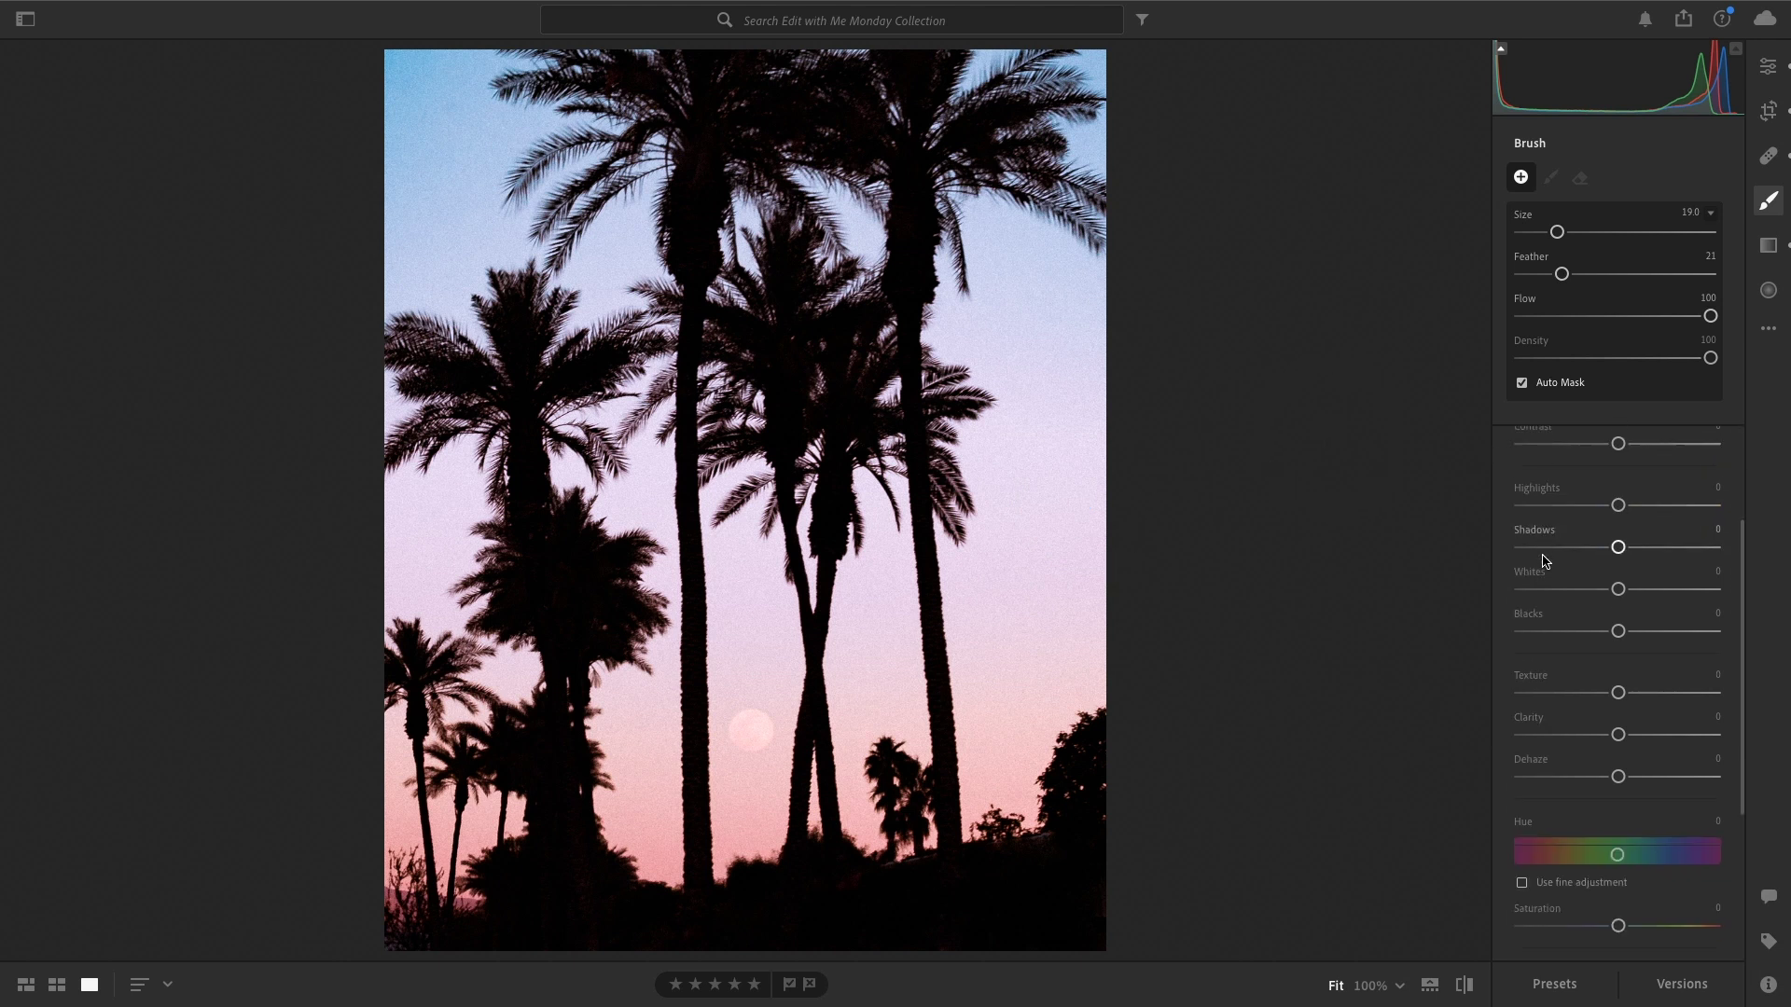
scroll(1548, 574, down, 5)
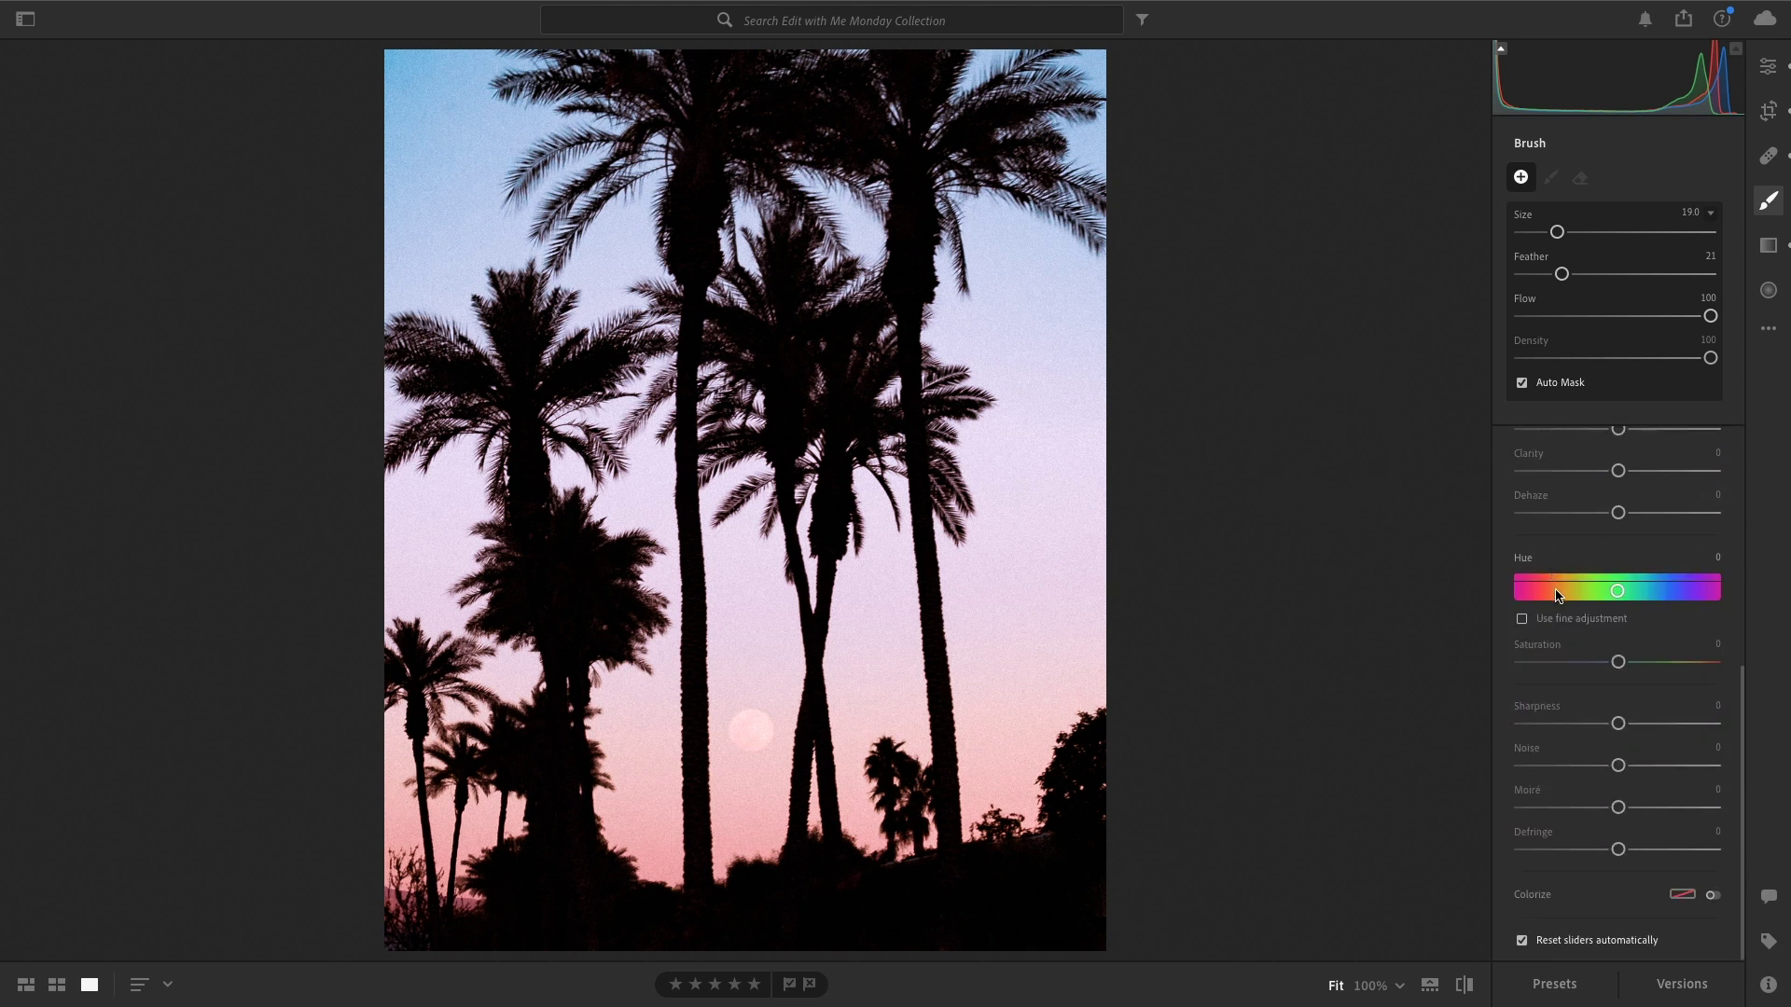
click(1665, 850)
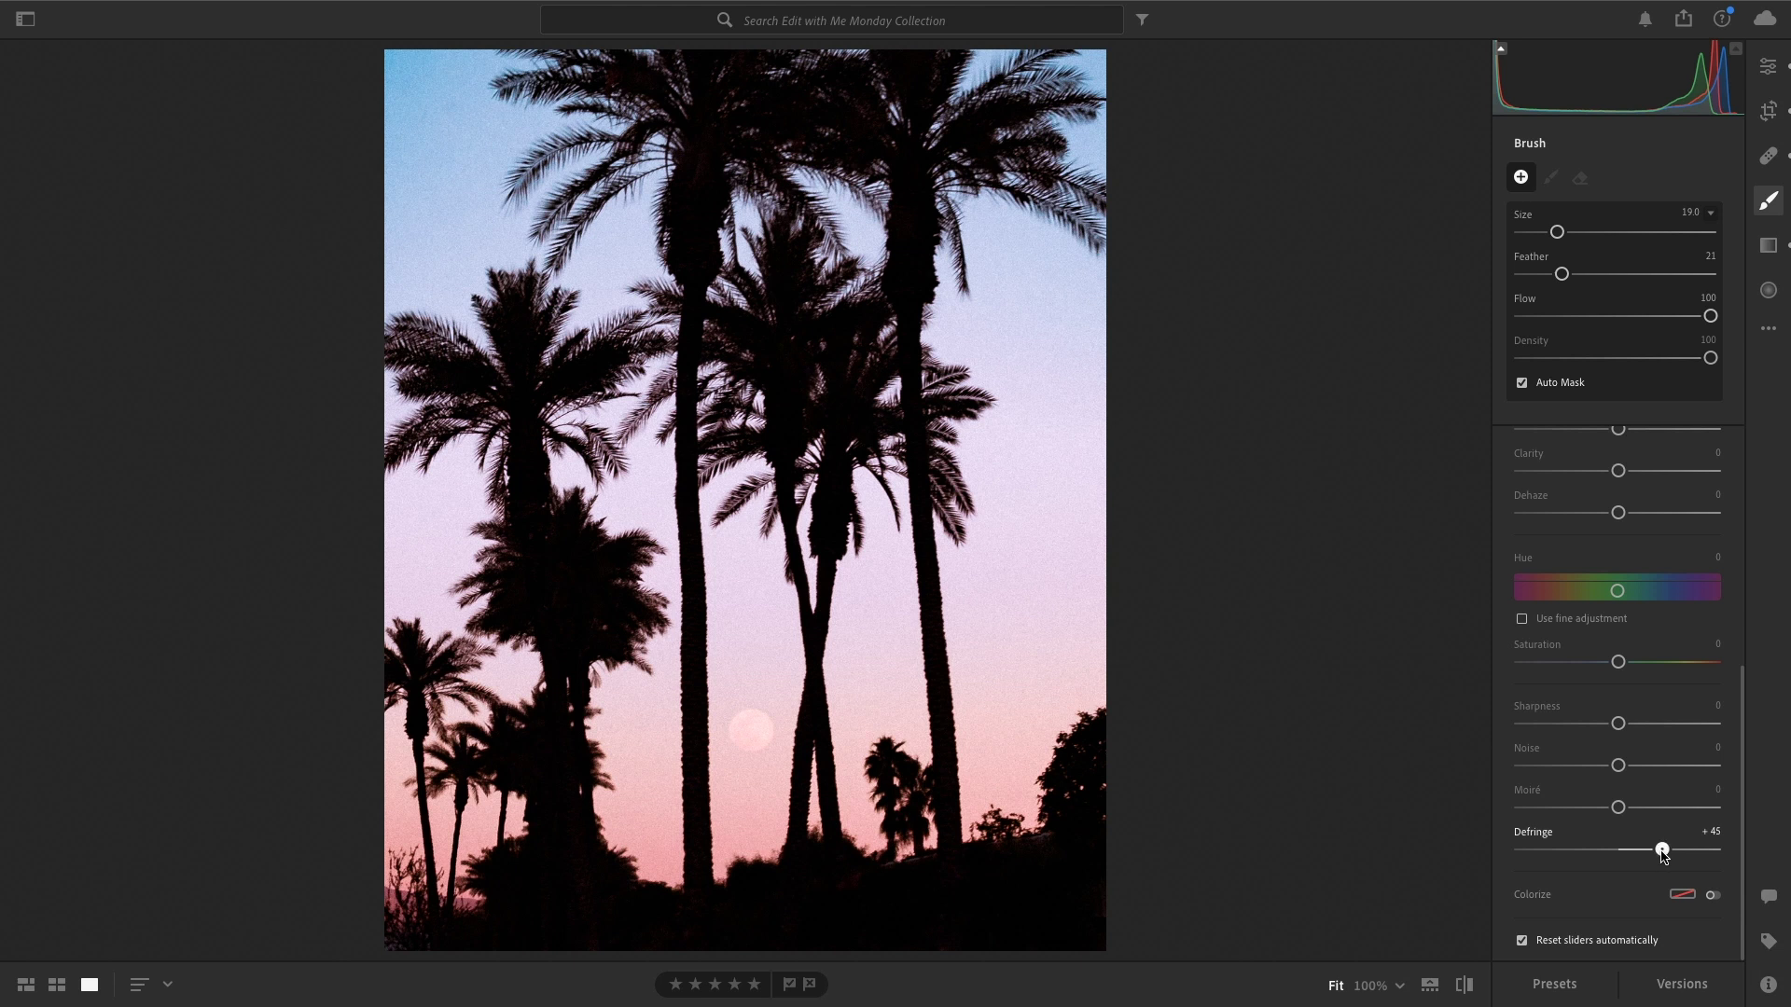
key(bracketleft)
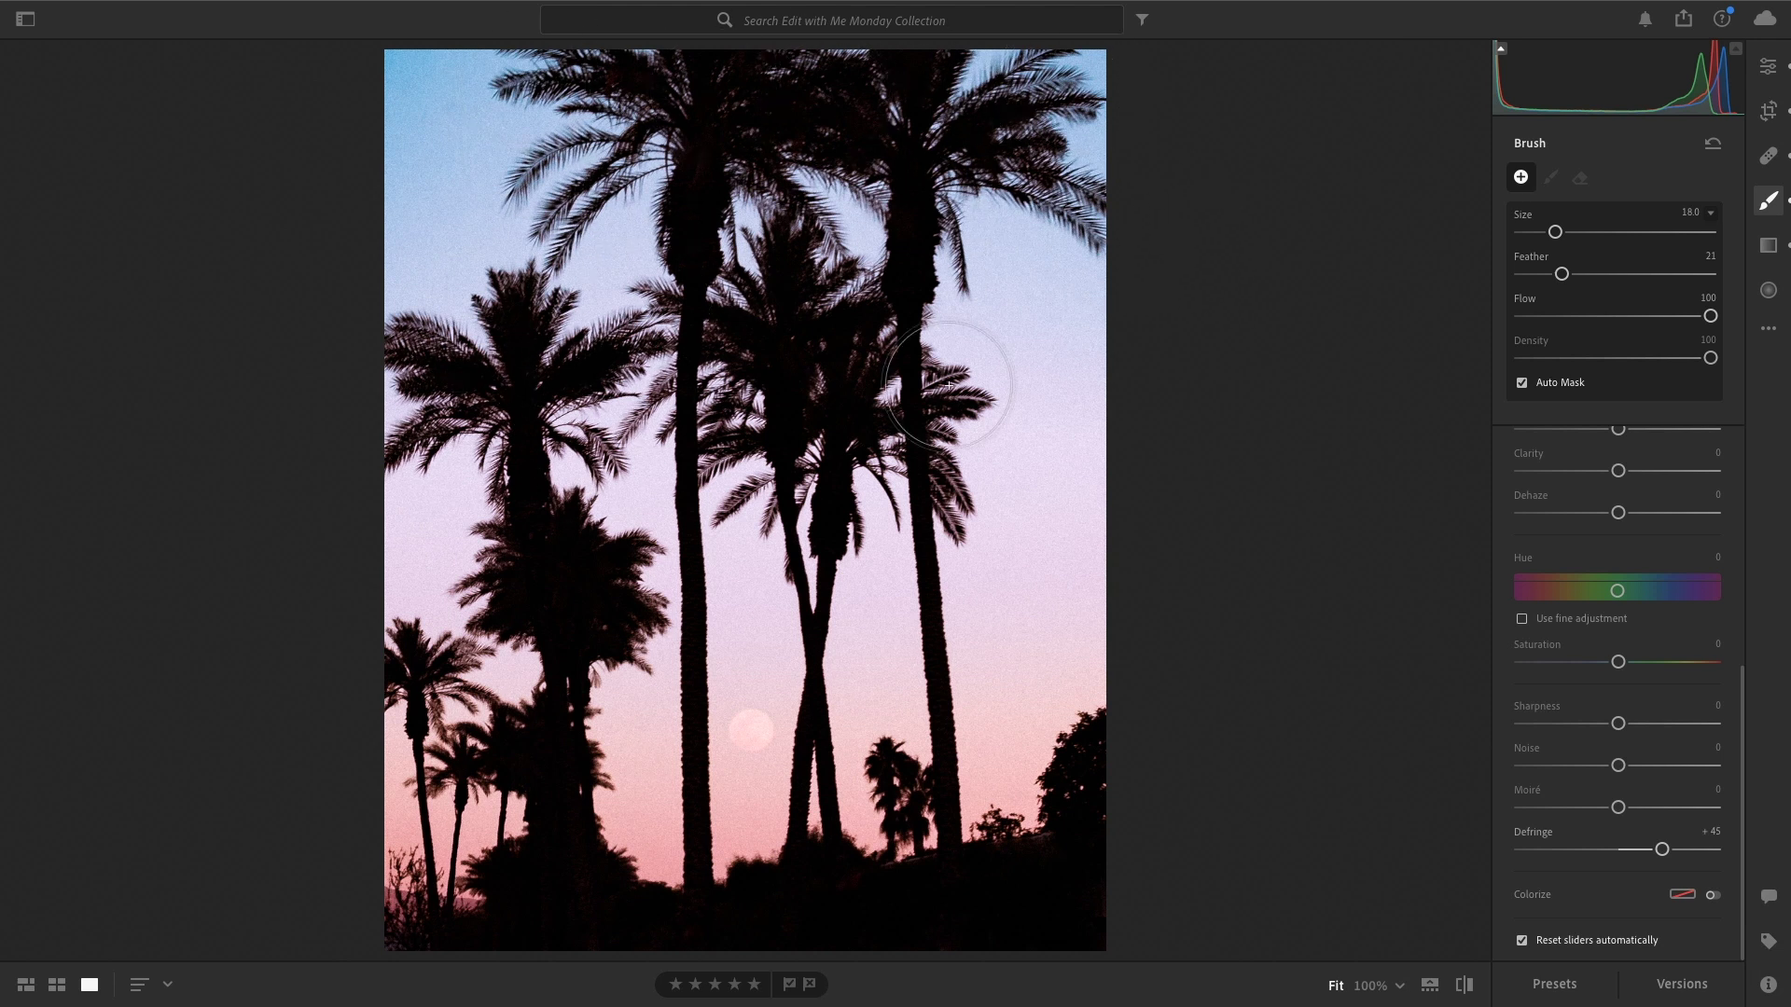
mouse_move(875, 829)
mouse_down()
mouse_move(658, 926)
mouse_move(319, 679)
mouse_up()
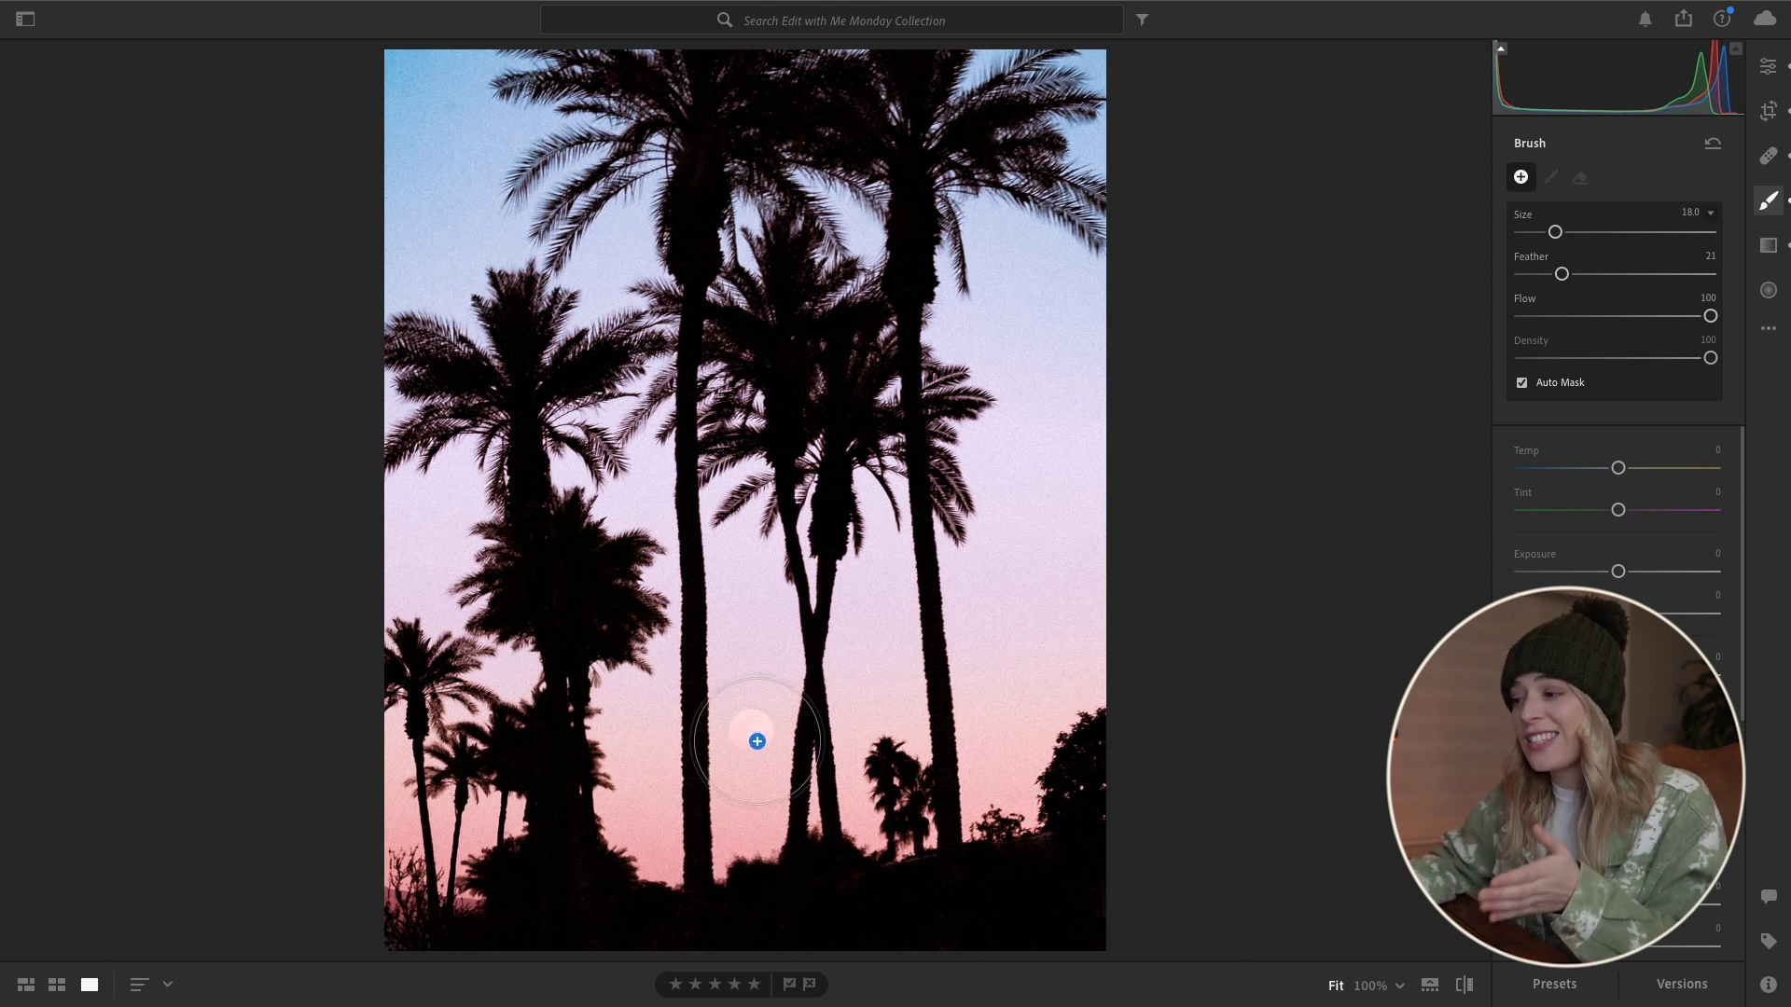
At 100% zoom, paint a size-11 brush mask on the moon and raise its Exposure to +0.60
click(1549, 178)
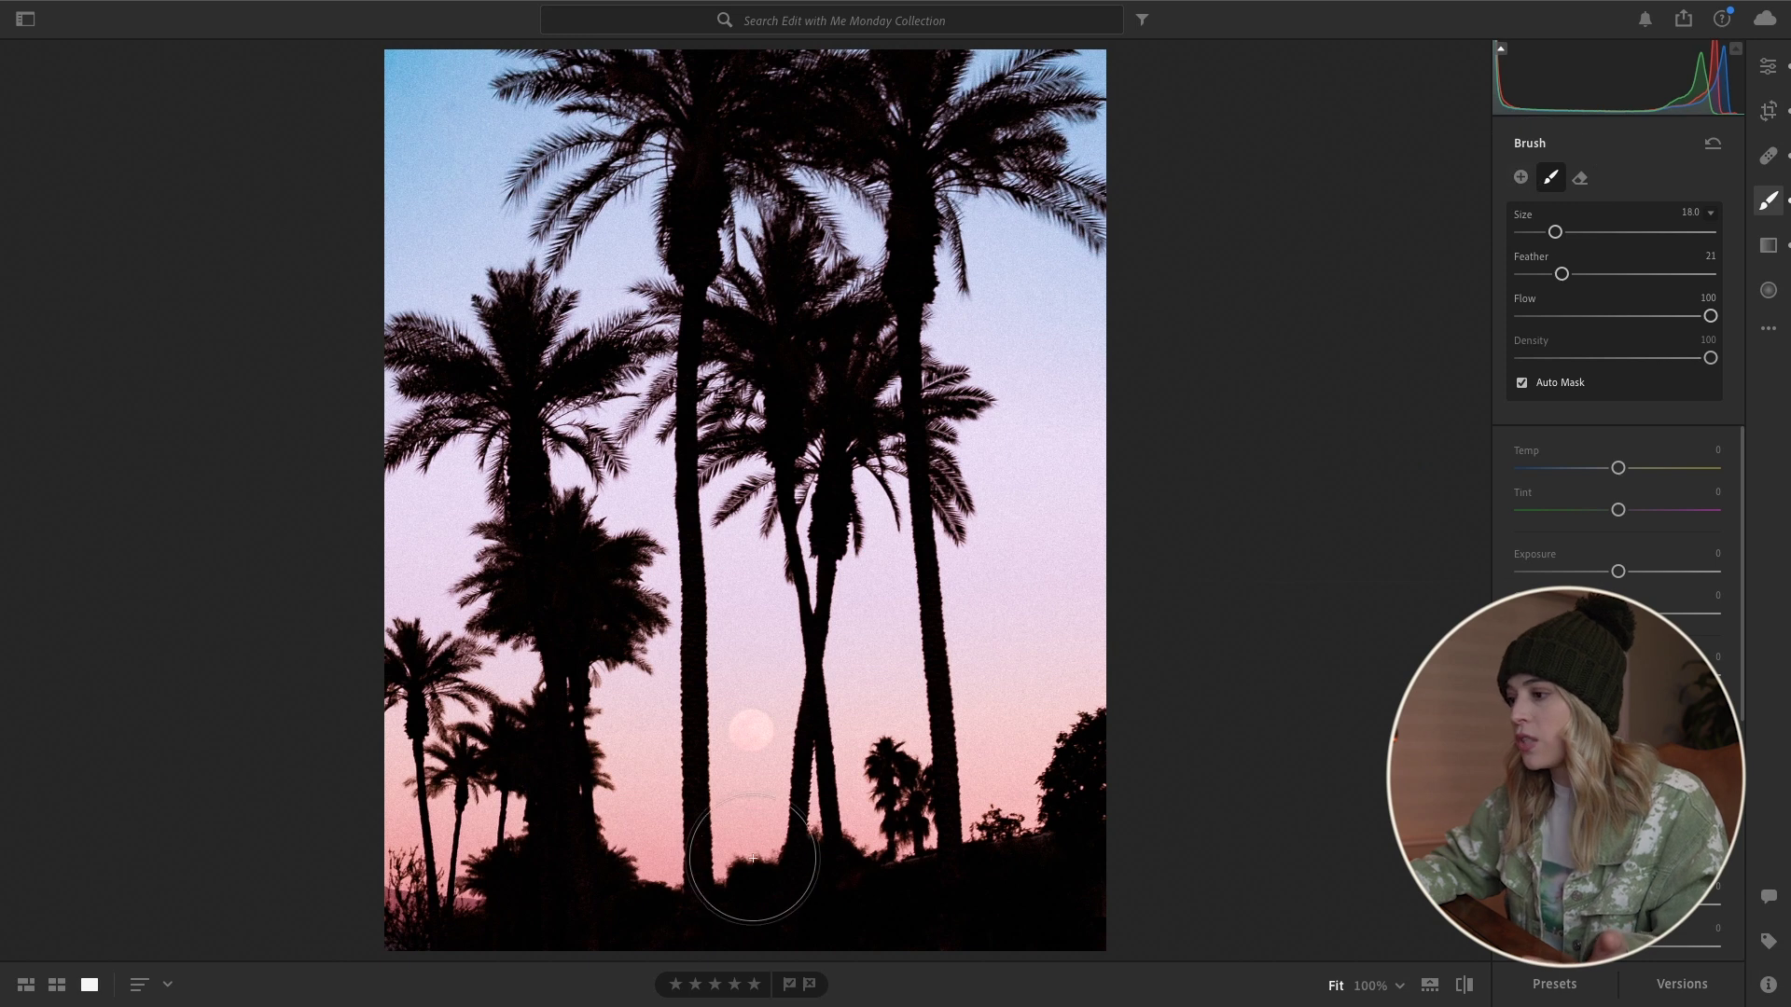
key(z)
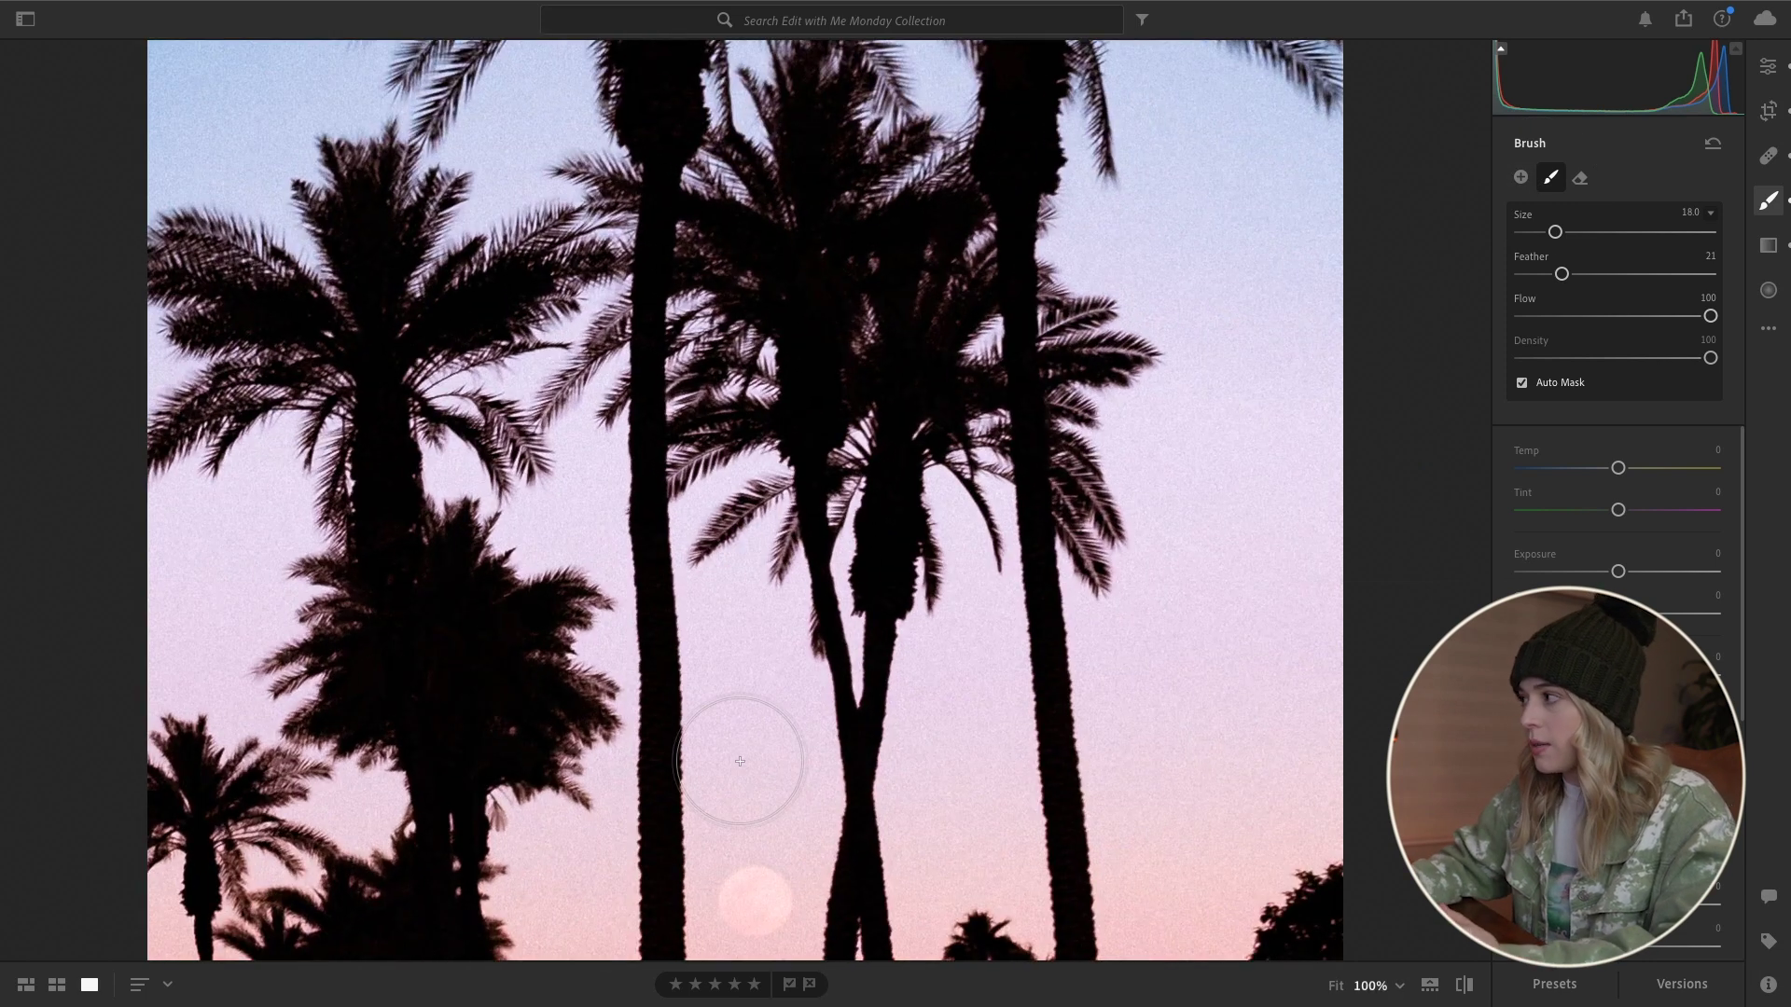
key(e)
scroll(833, 754, down, 5)
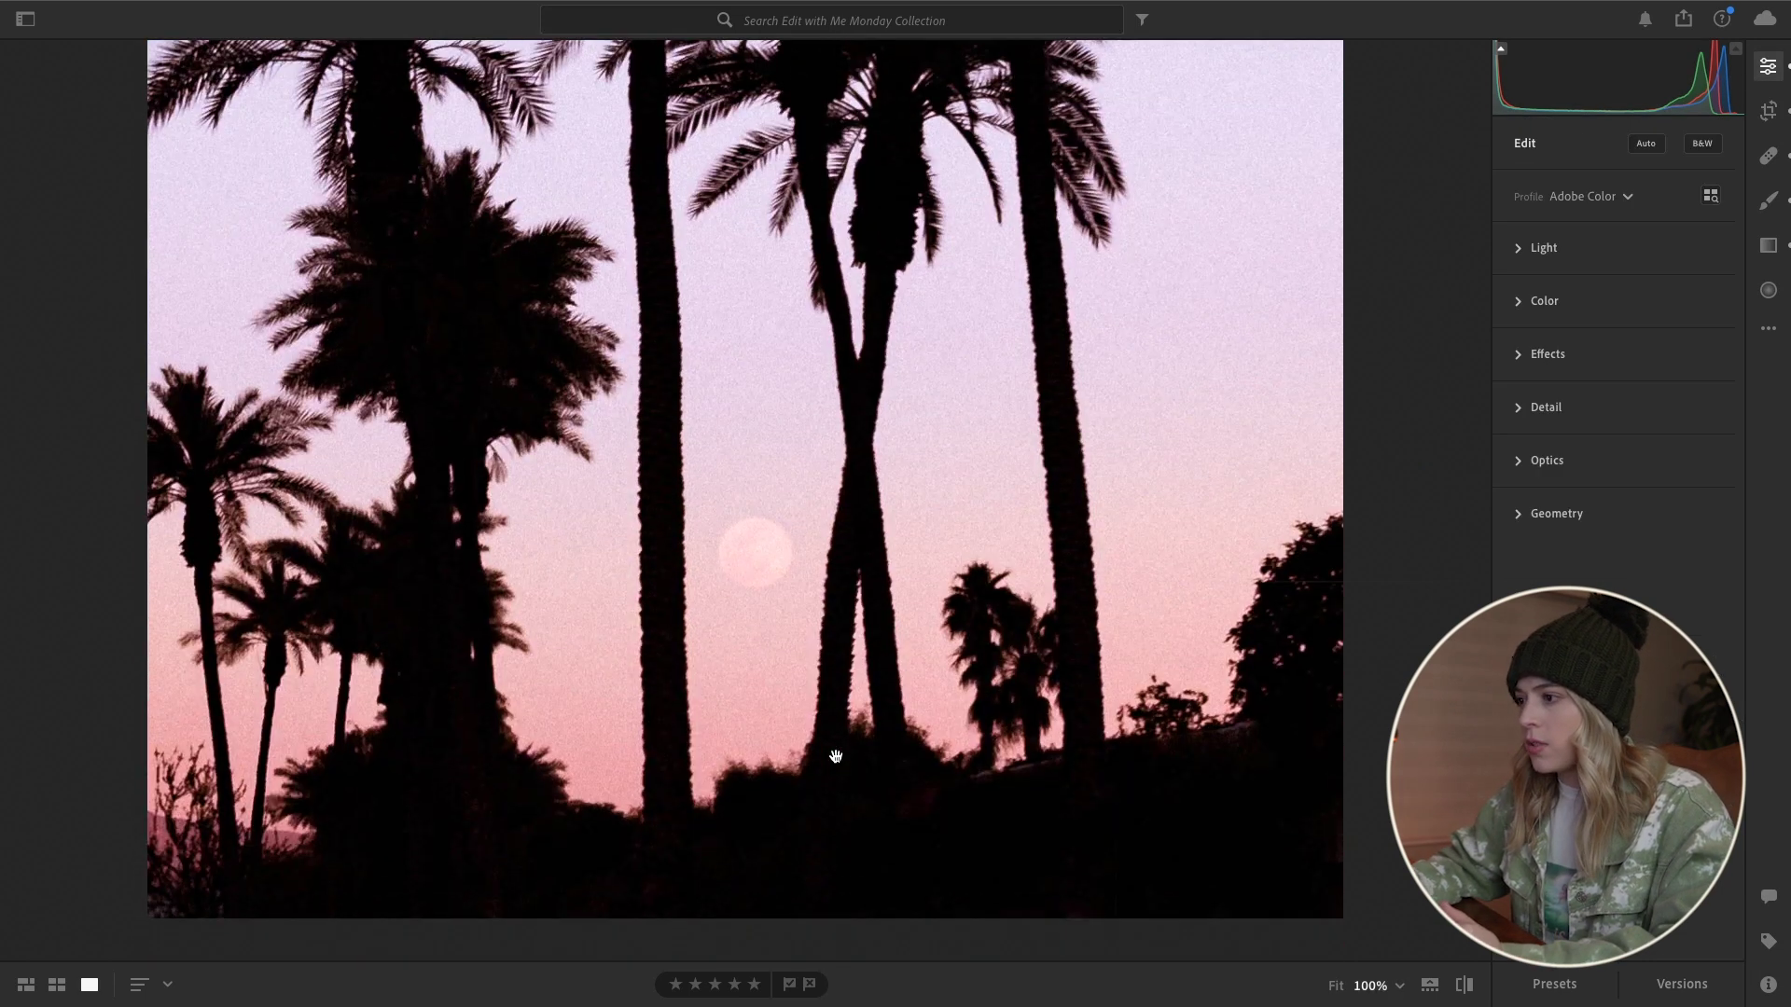
click(1768, 199)
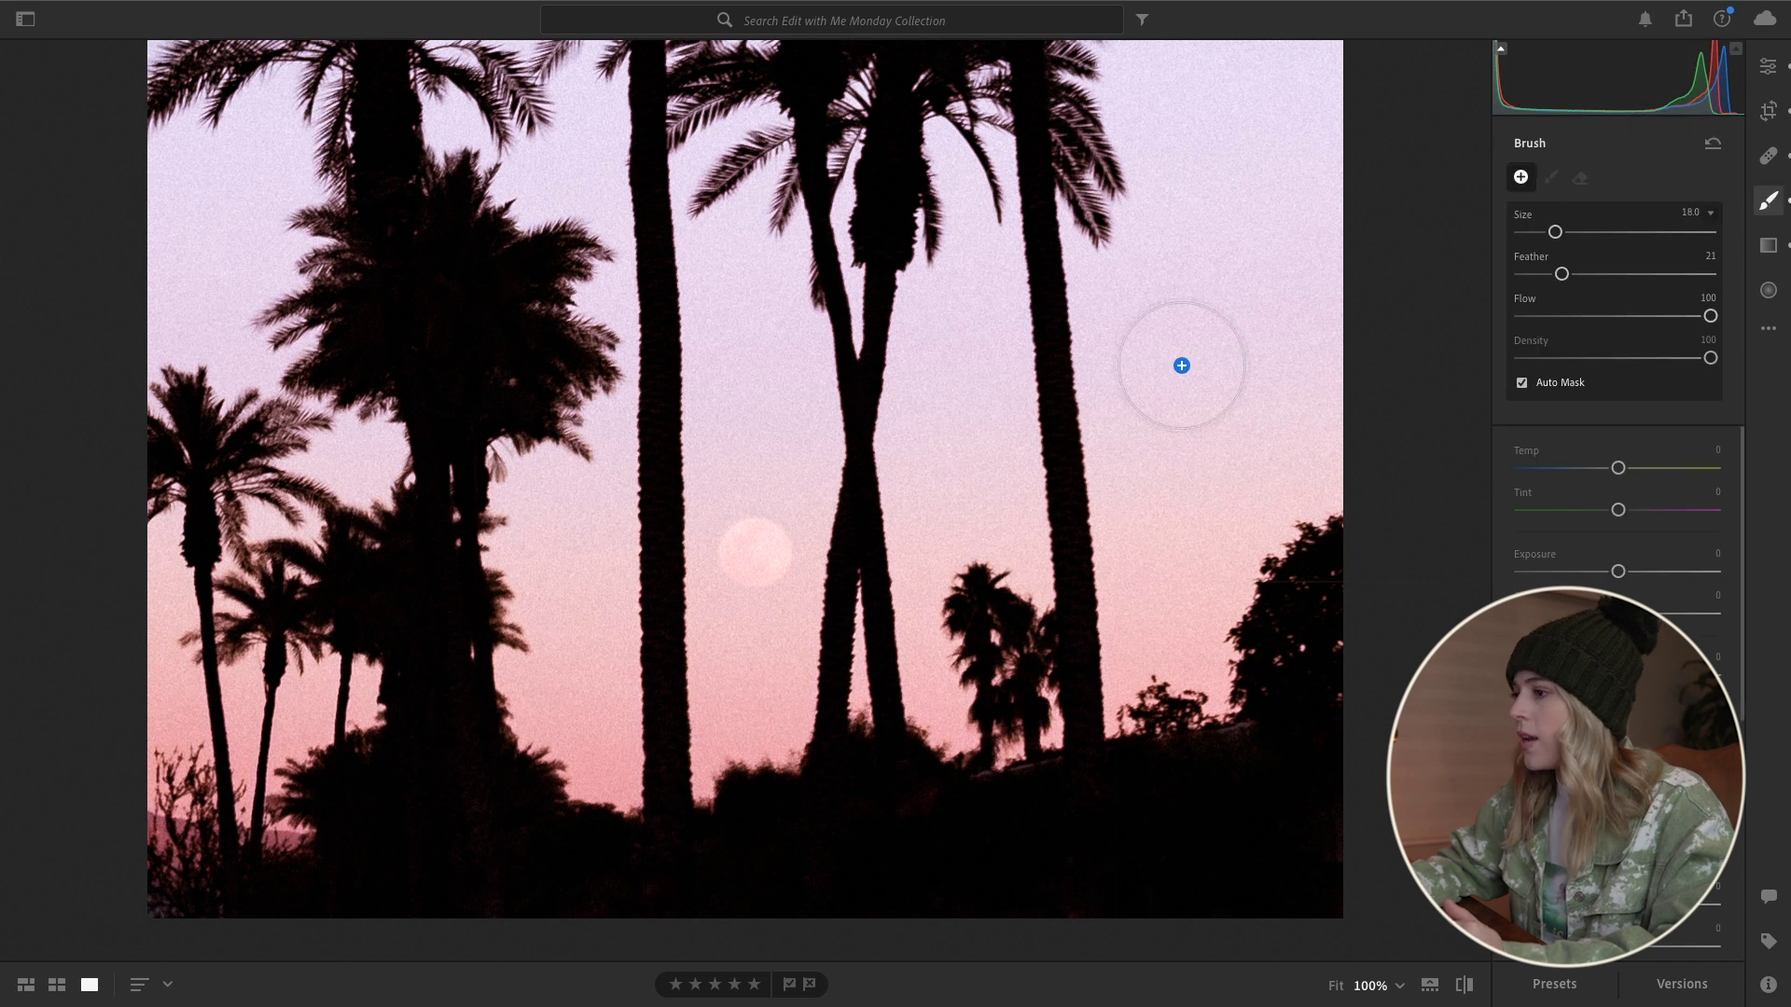
key(bracketleft)
key(bracketleft)
key(bracketleft)
key(bracketleft)
key(bracketleft)
key(bracketleft)
key(bracketleft)
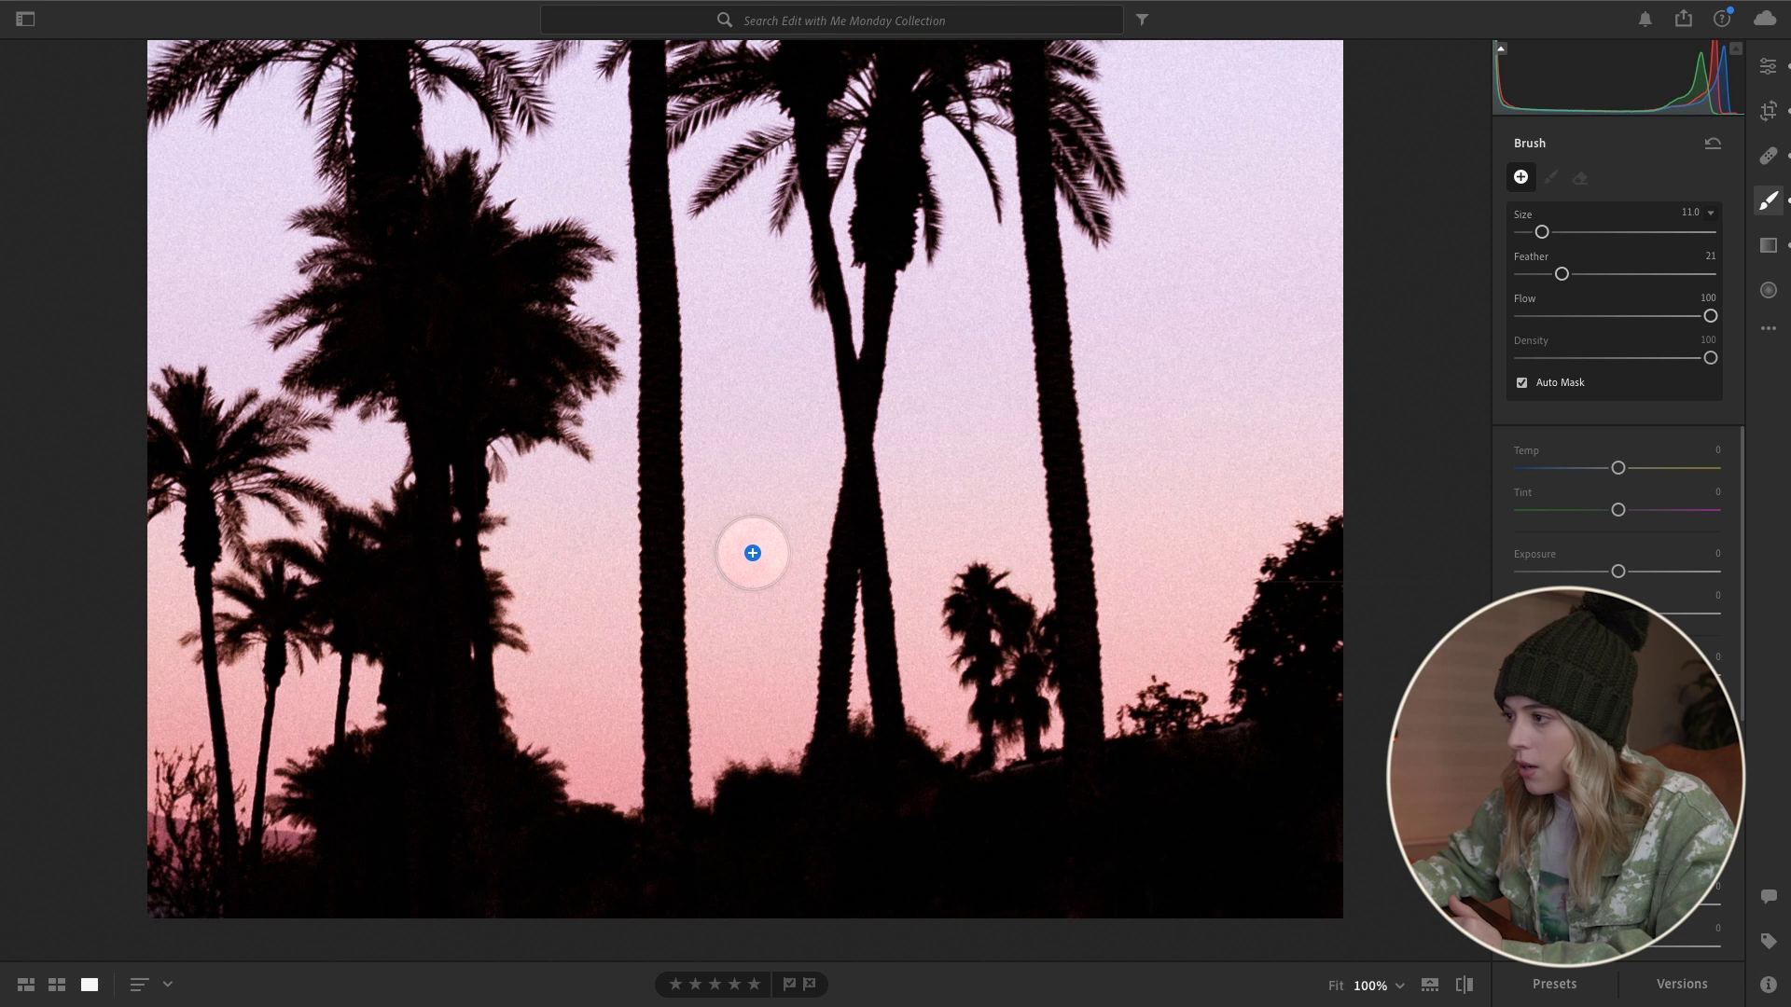
click(754, 554)
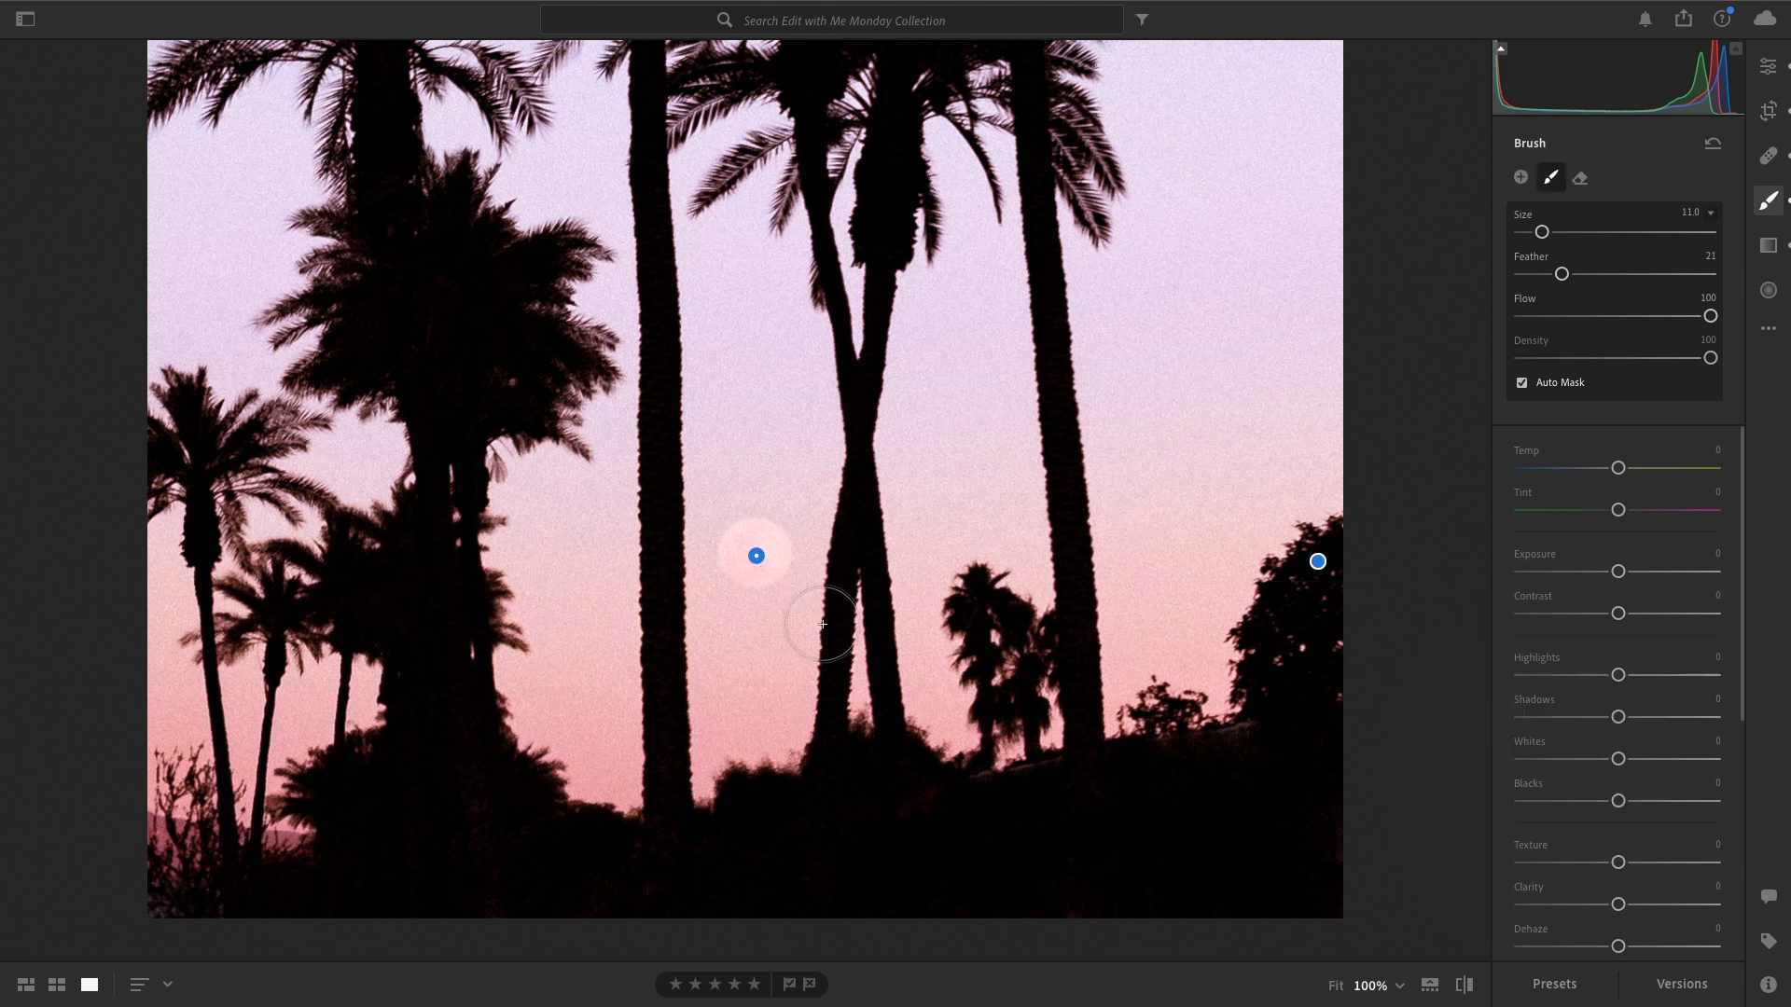
drag(1619, 570, 1644, 583)
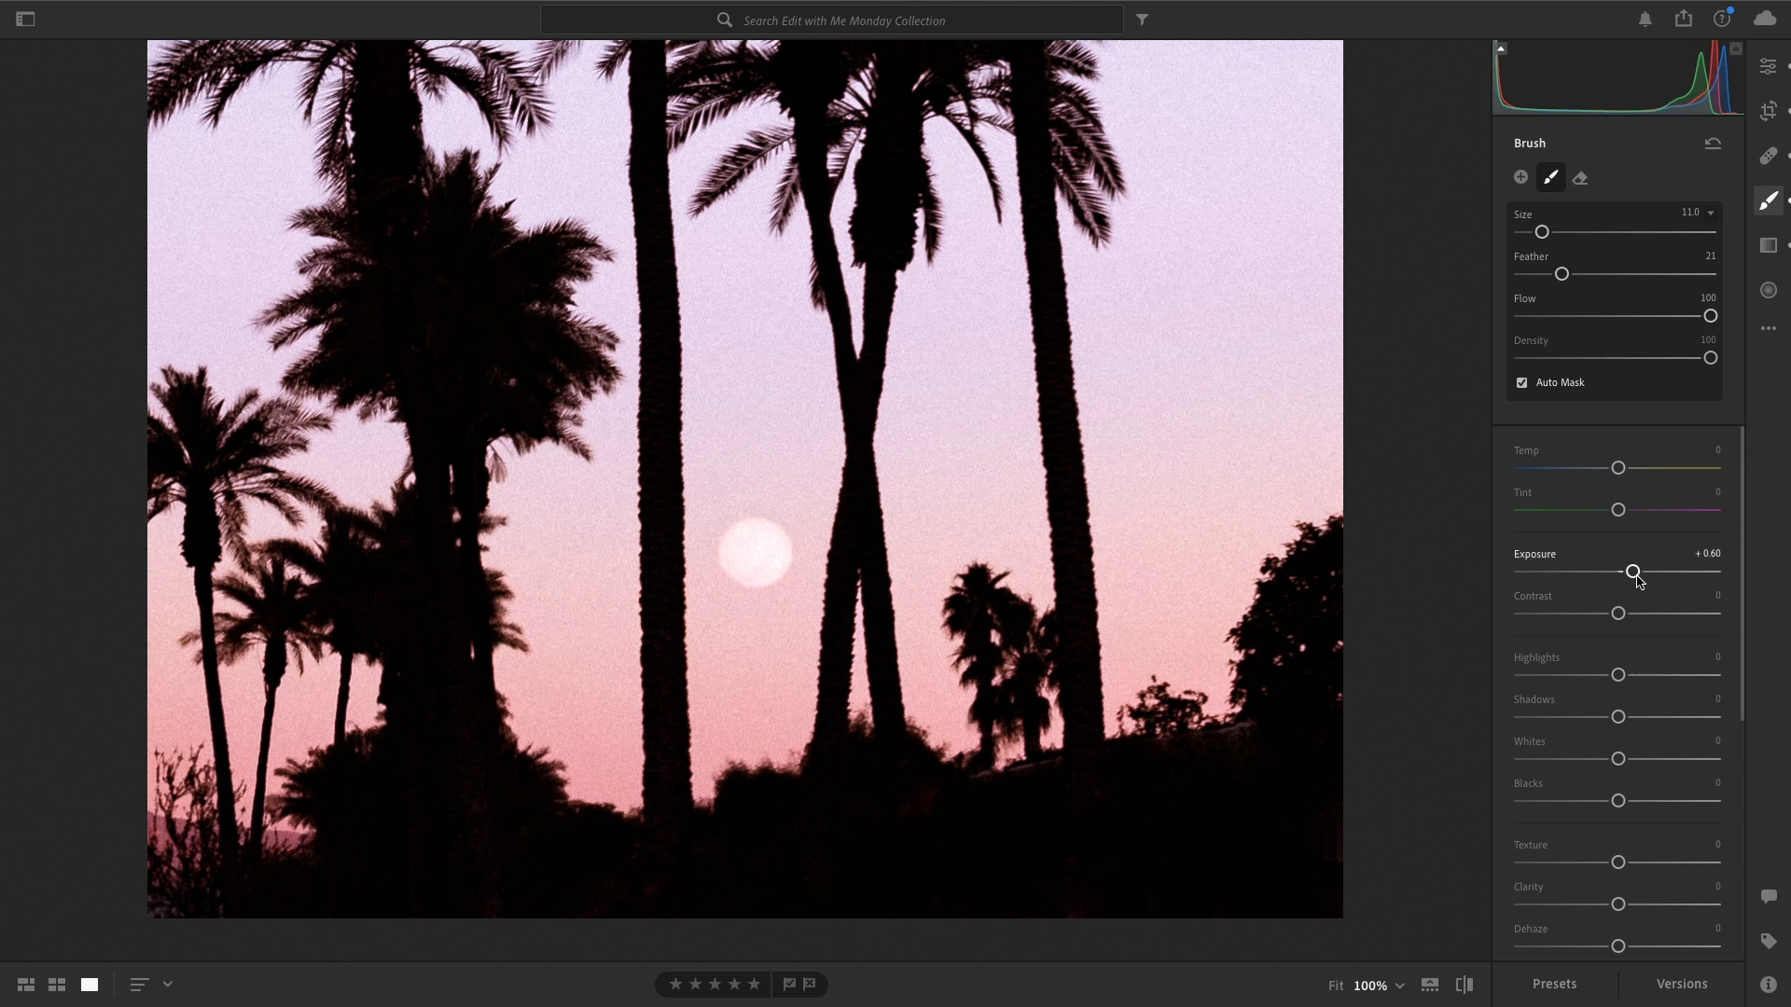
key(z)
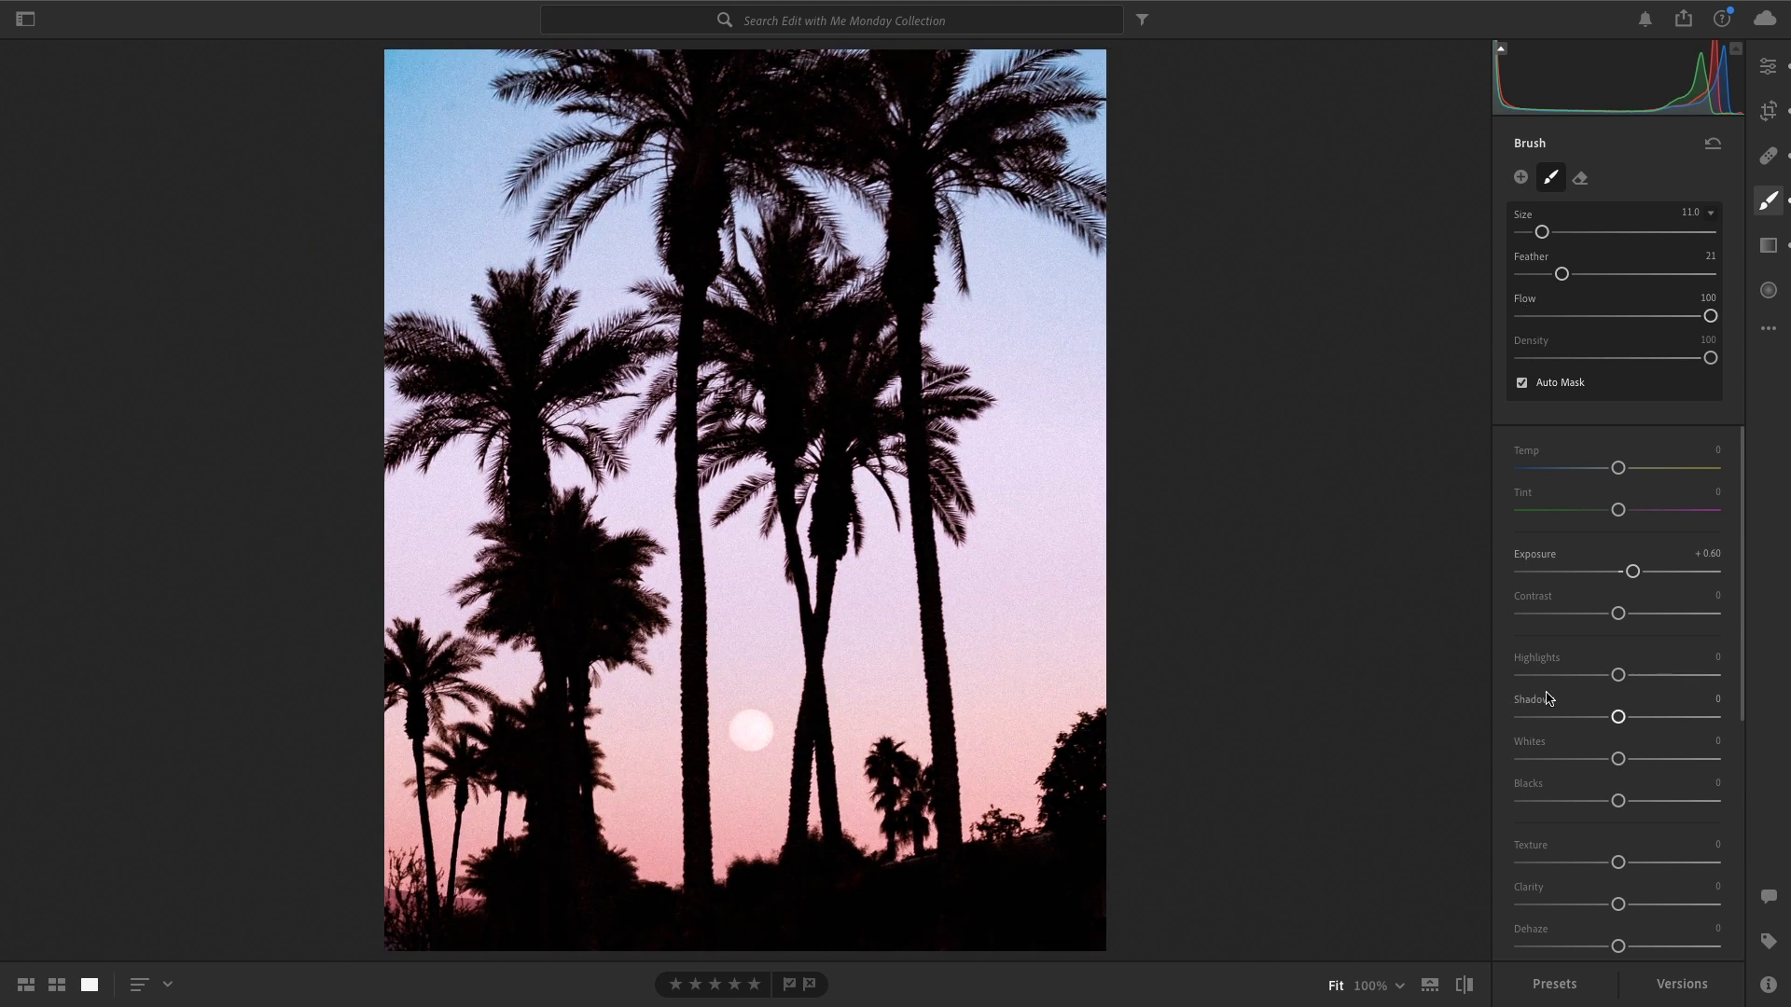
Add slight contrast to the moon mask and fine-tune its Exposure to +0.68
drag(1618, 614, 1624, 617)
drag(1633, 573, 1667, 576)
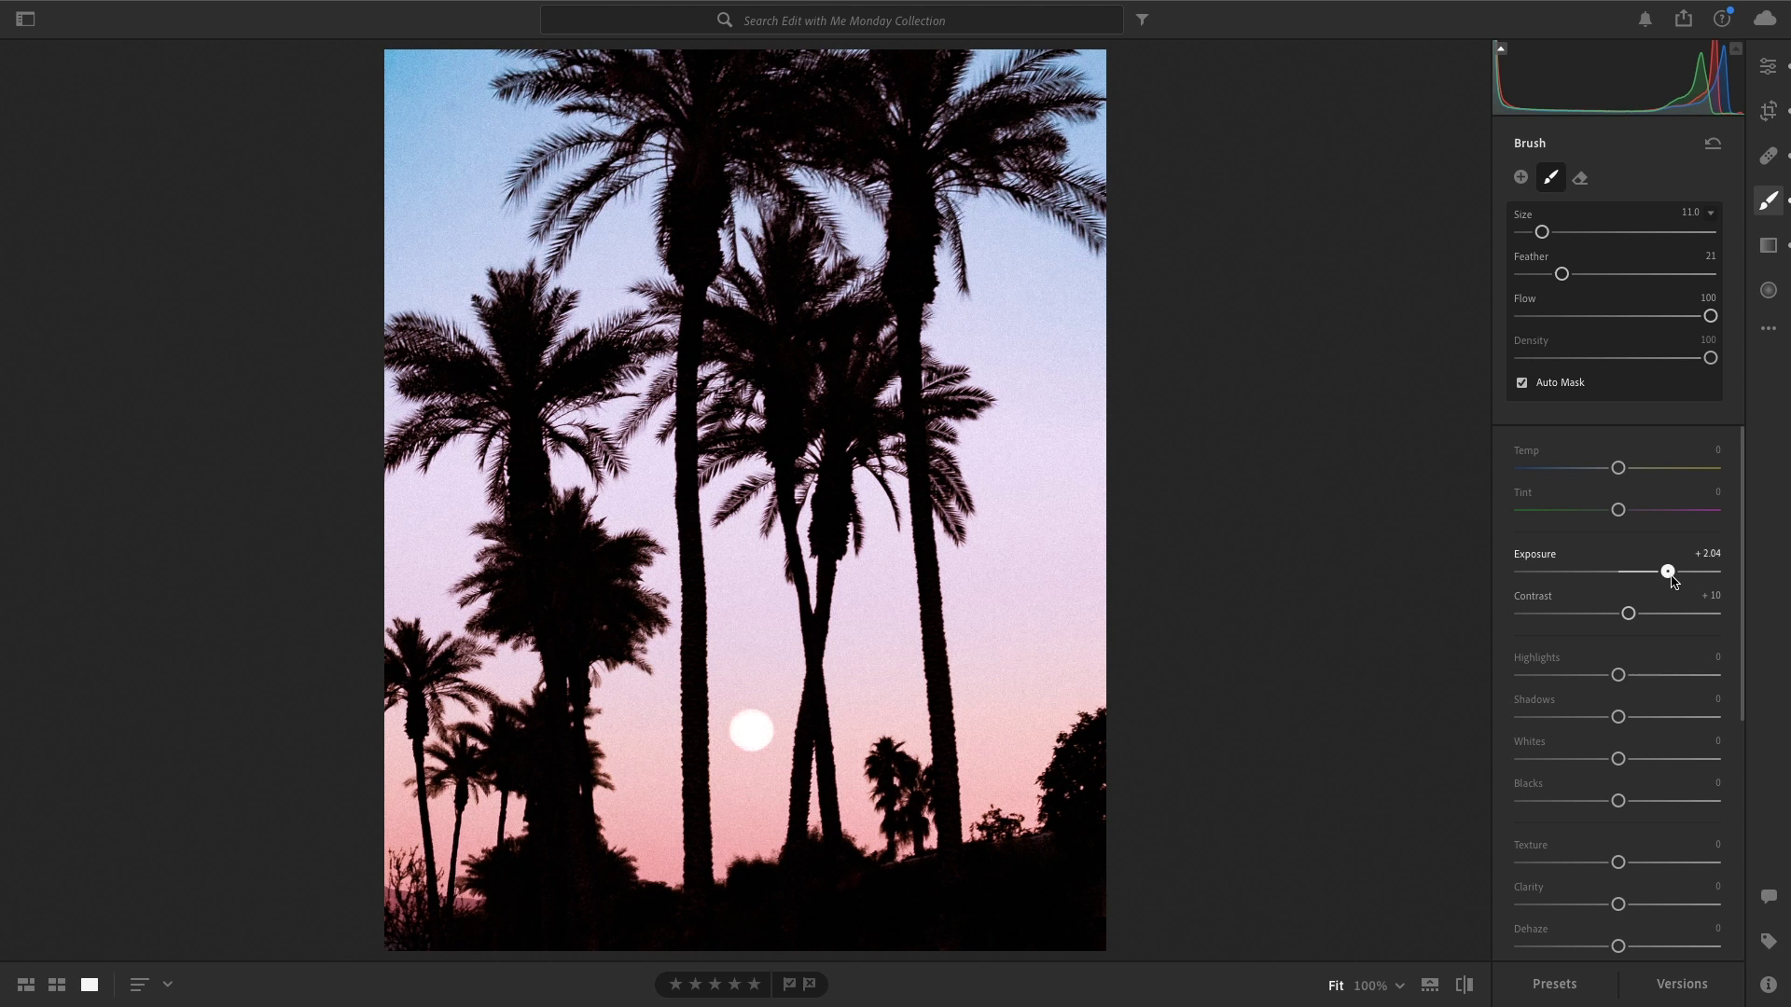
drag(1672, 580, 1636, 580)
drag(1639, 584, 1641, 586)
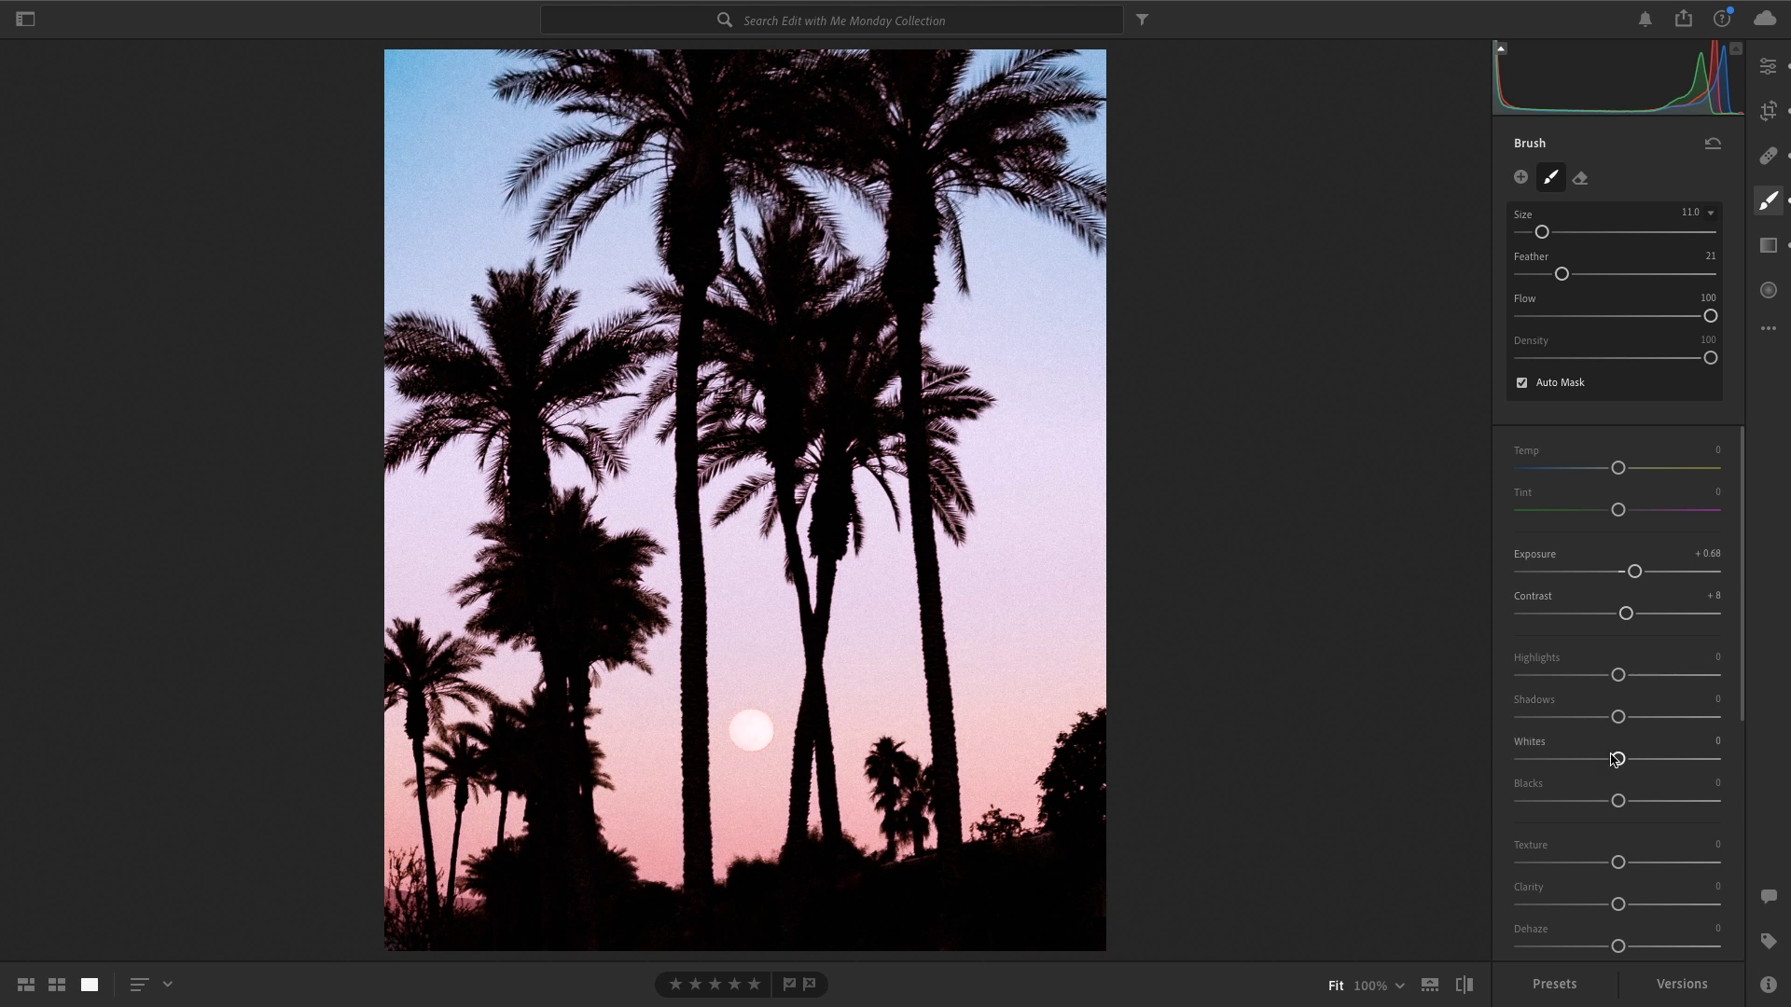
Set the moon mask's Texture to +27, Shadows to -20 and deepen its Blacks
scroll(1660, 836, down, 1)
drag(1619, 840, 1649, 839)
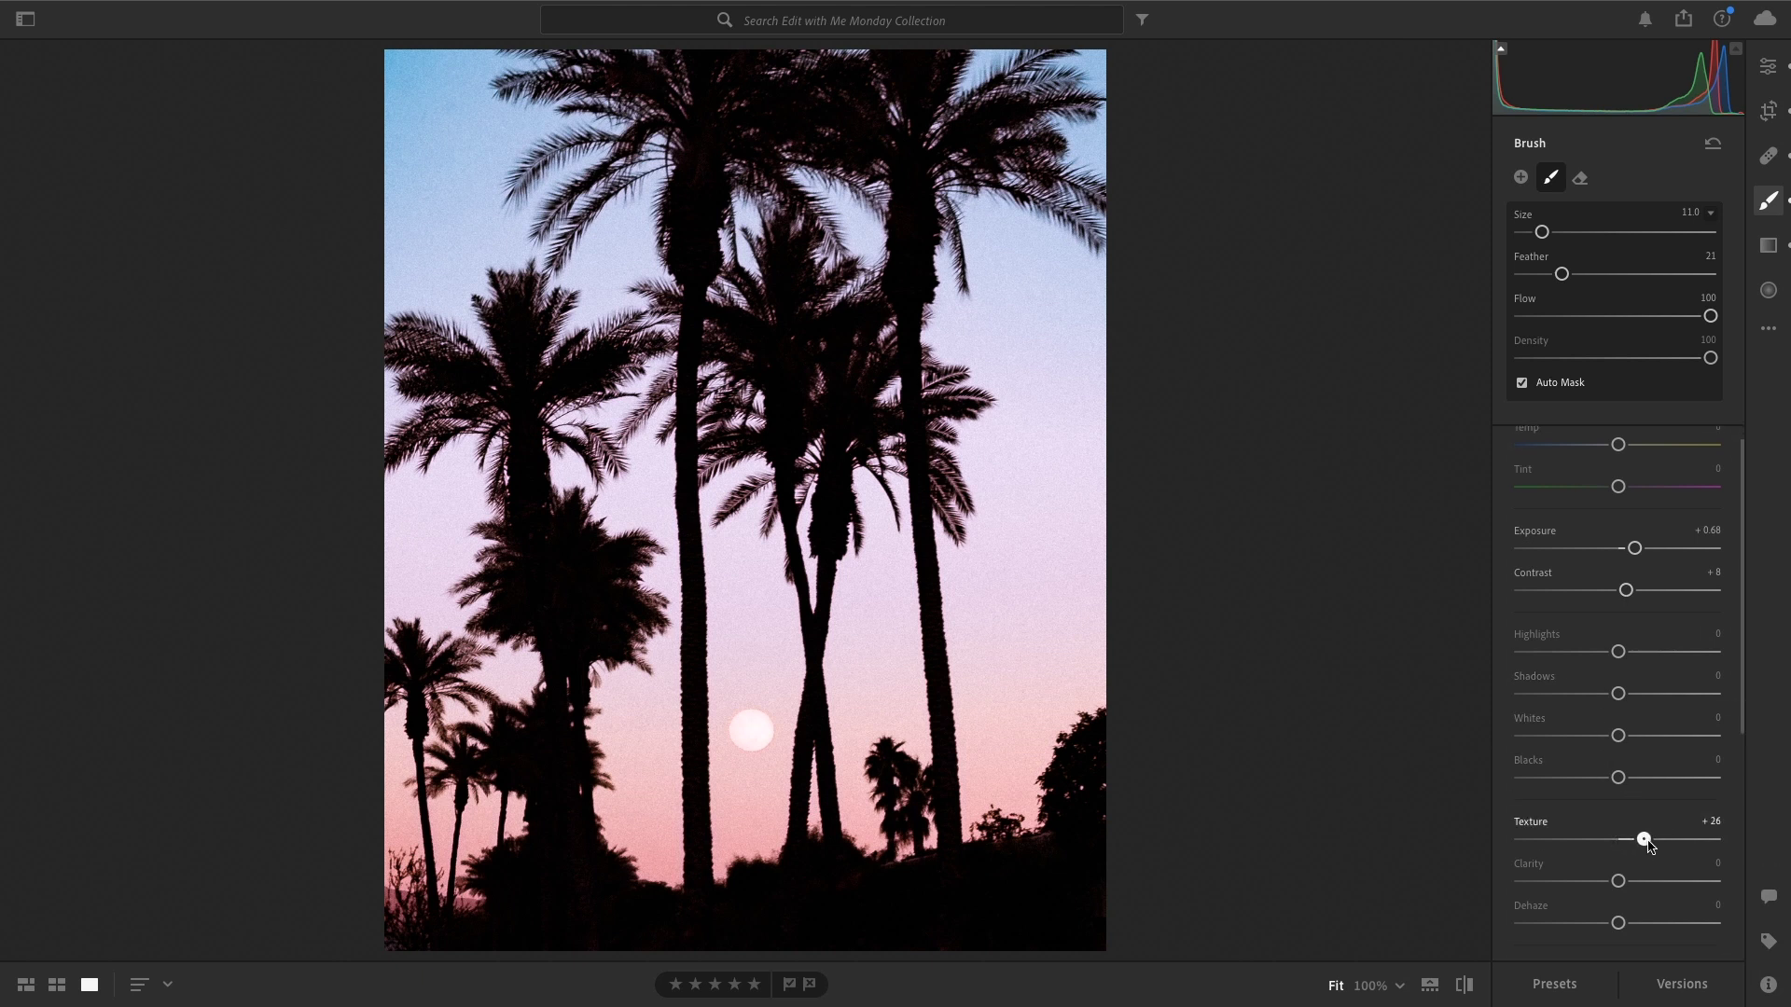
drag(1642, 843, 1644, 842)
drag(1618, 693, 1598, 695)
drag(1619, 778, 1596, 778)
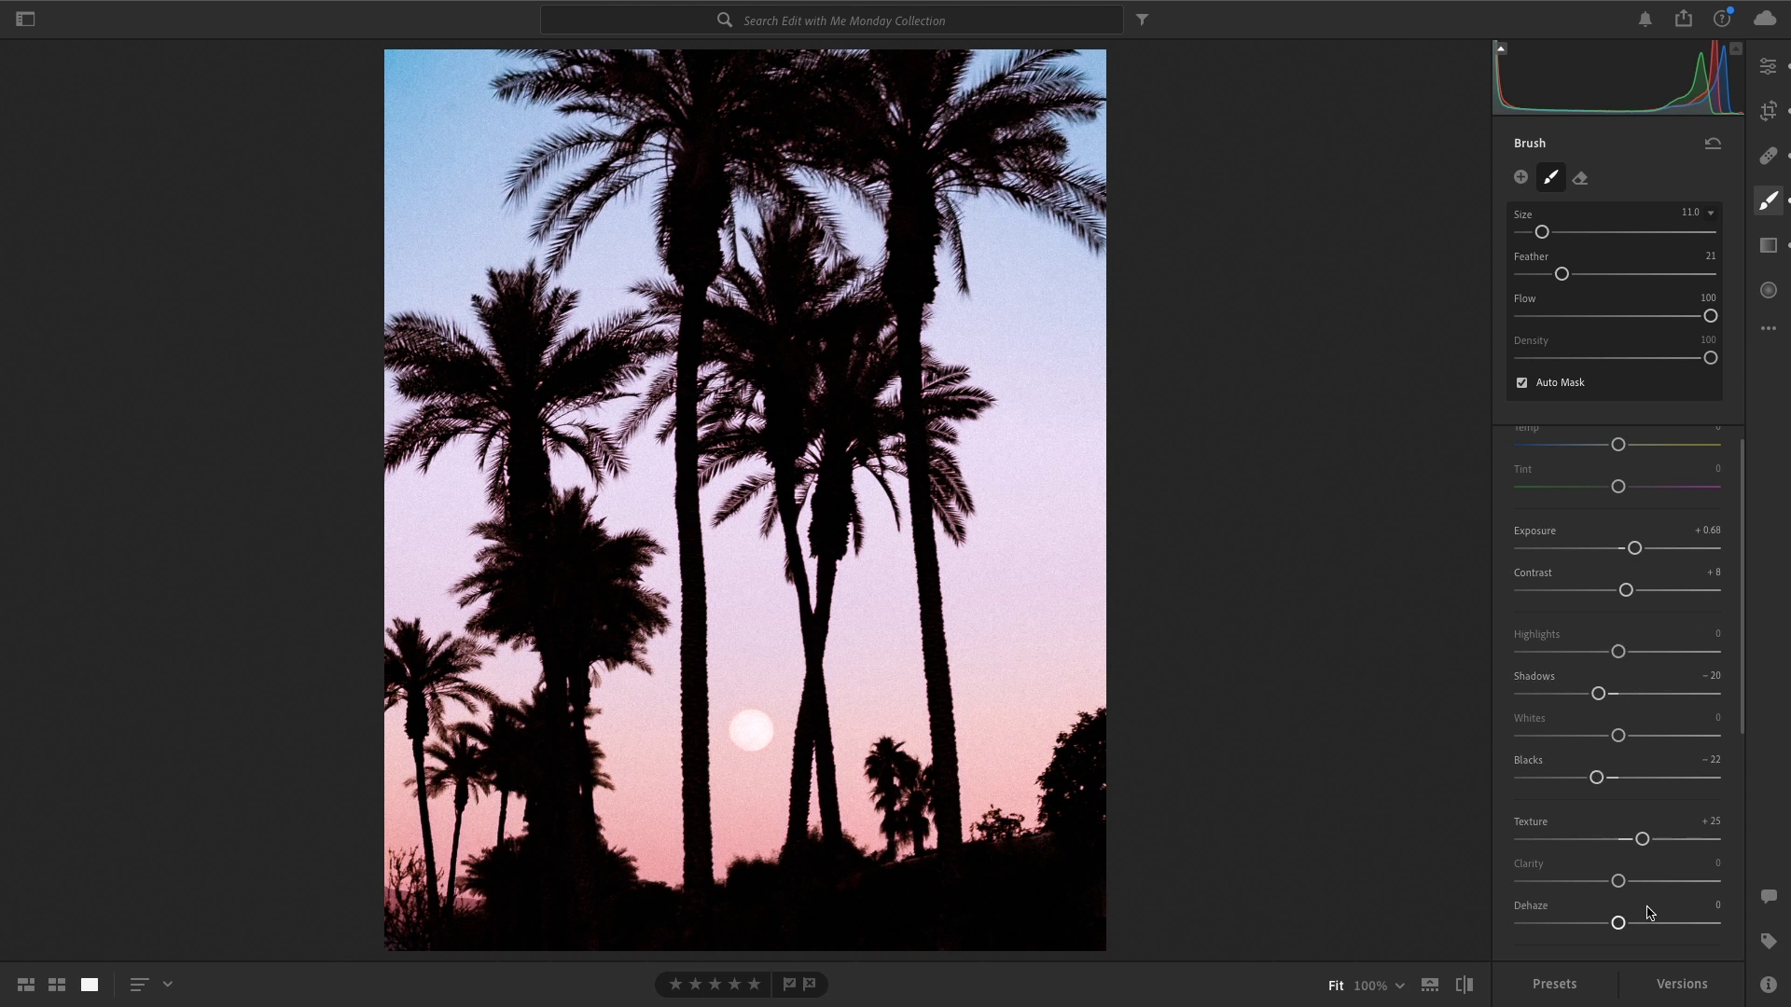
drag(1641, 839, 1600, 901)
Check the moon mask overlay, hide the overlays, and finish the brush adjustment
scroll(1608, 928, down, 1)
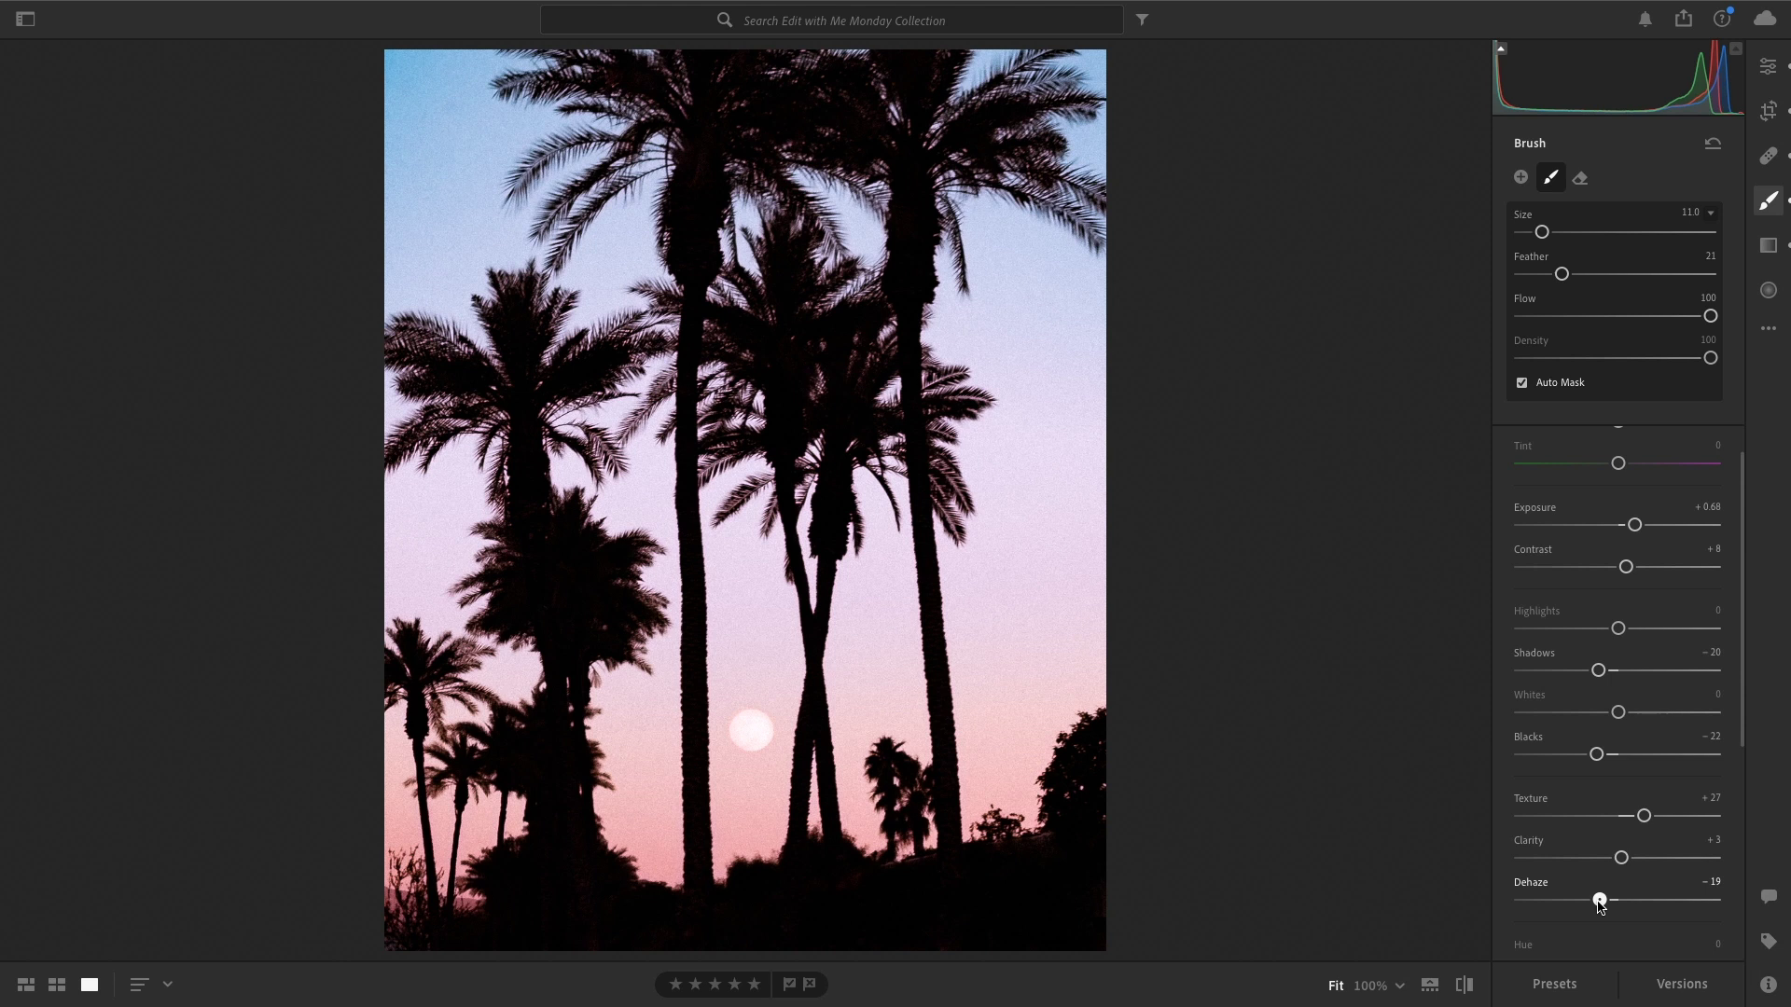
scroll(1602, 905, down, 7)
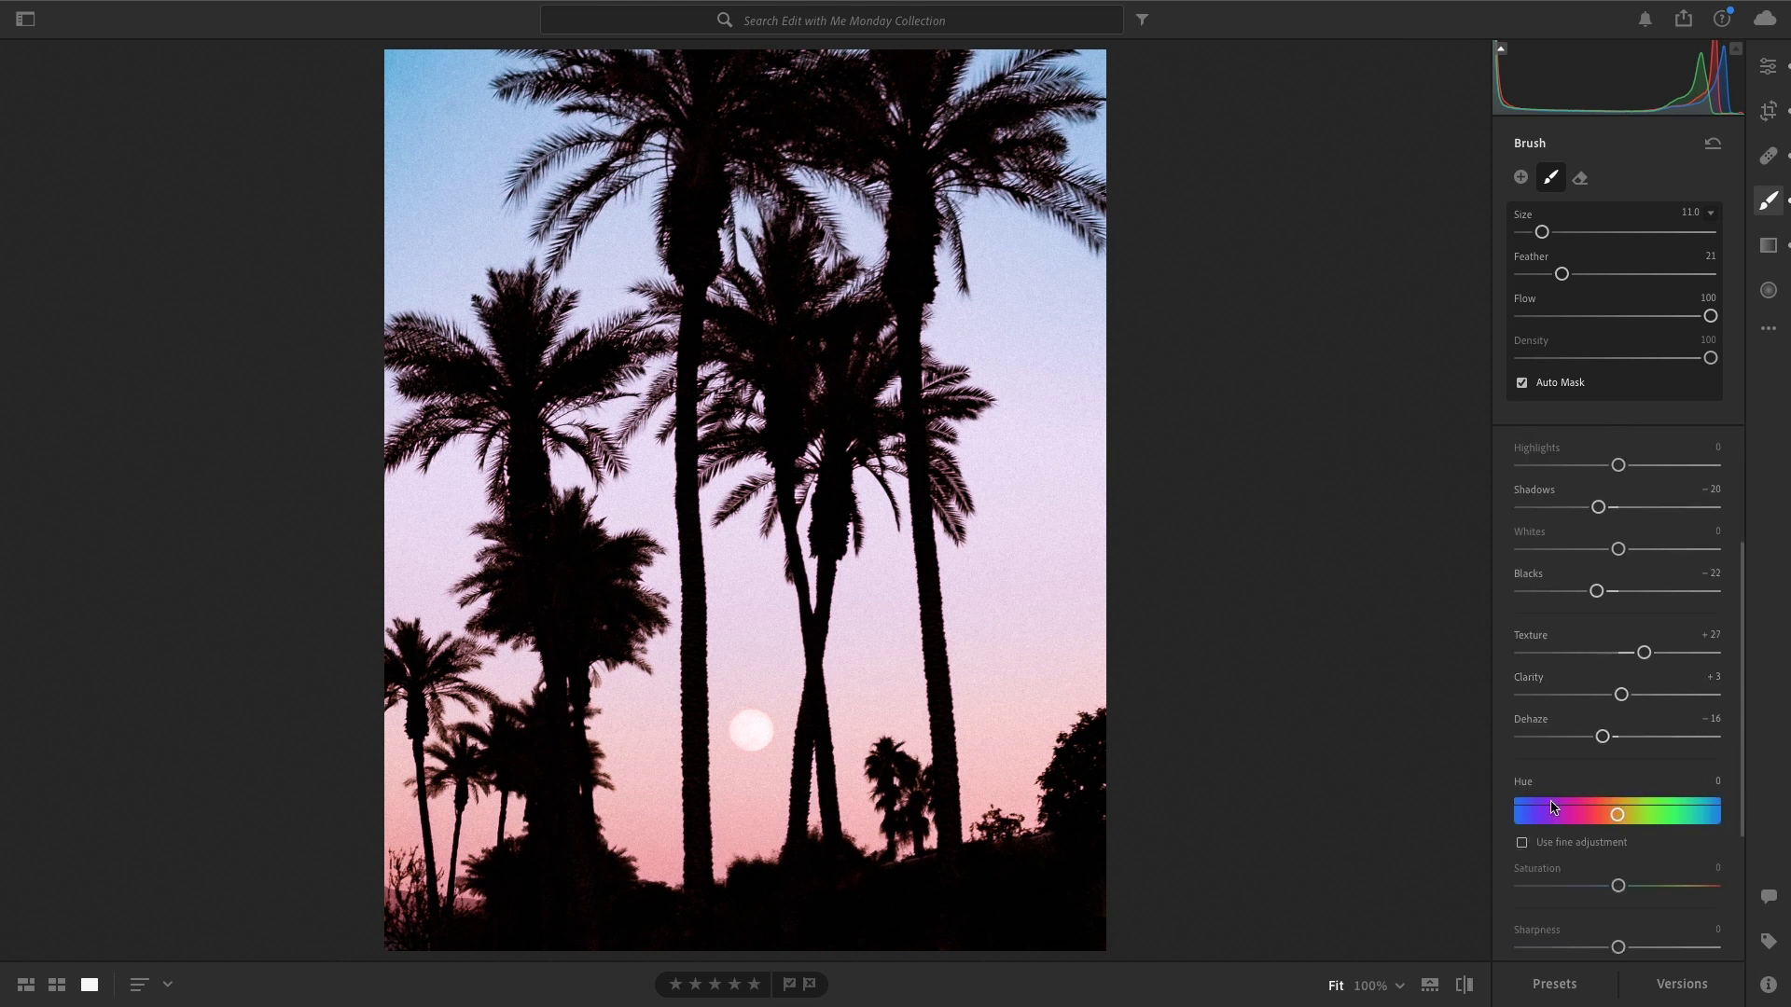
scroll(1672, 609, up, 9)
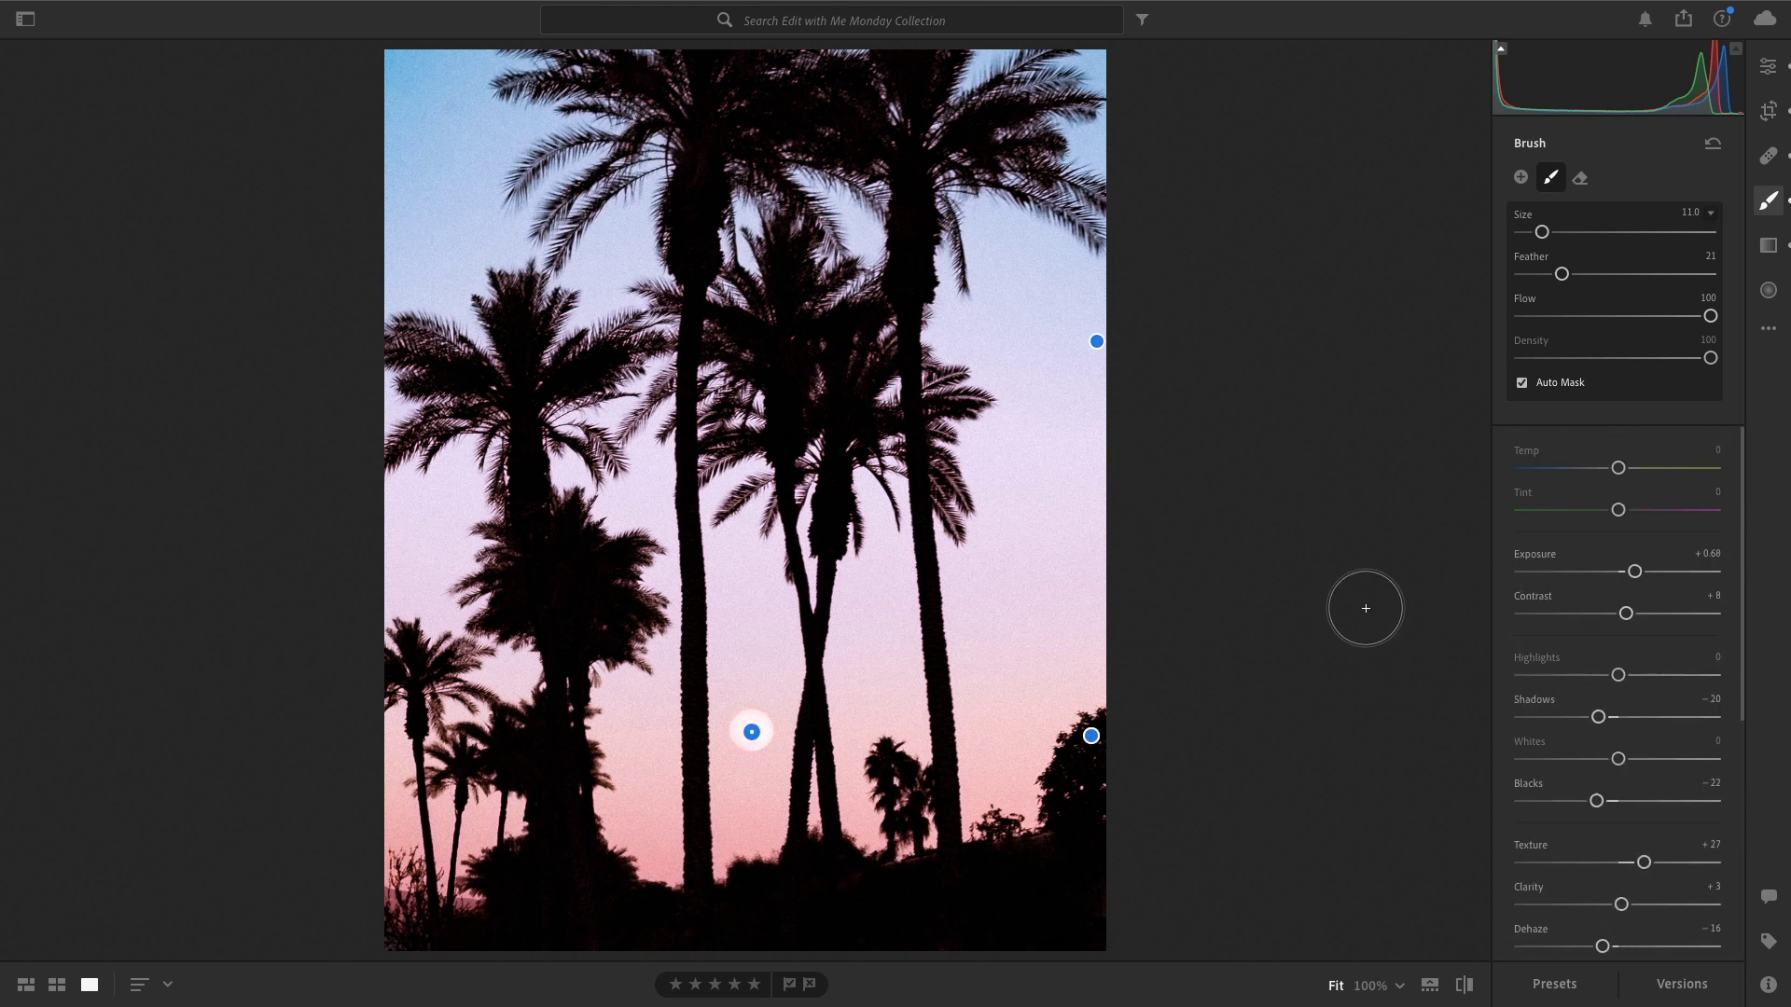
key(o)
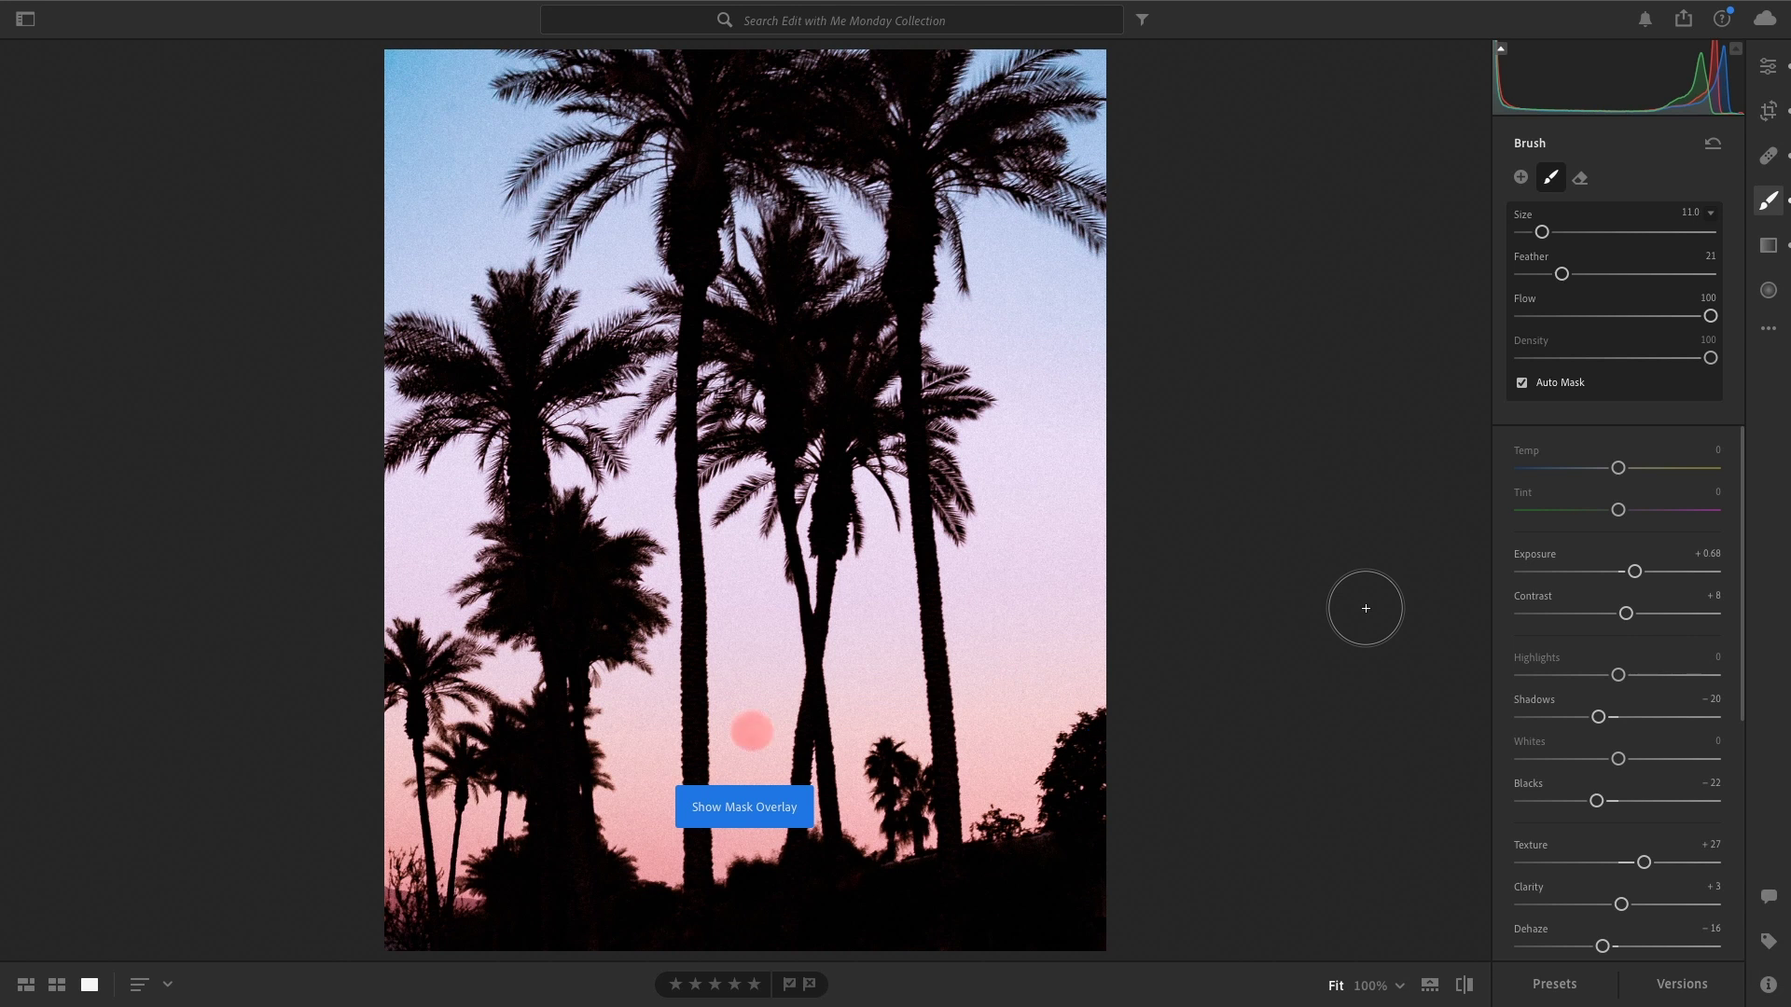
key(o)
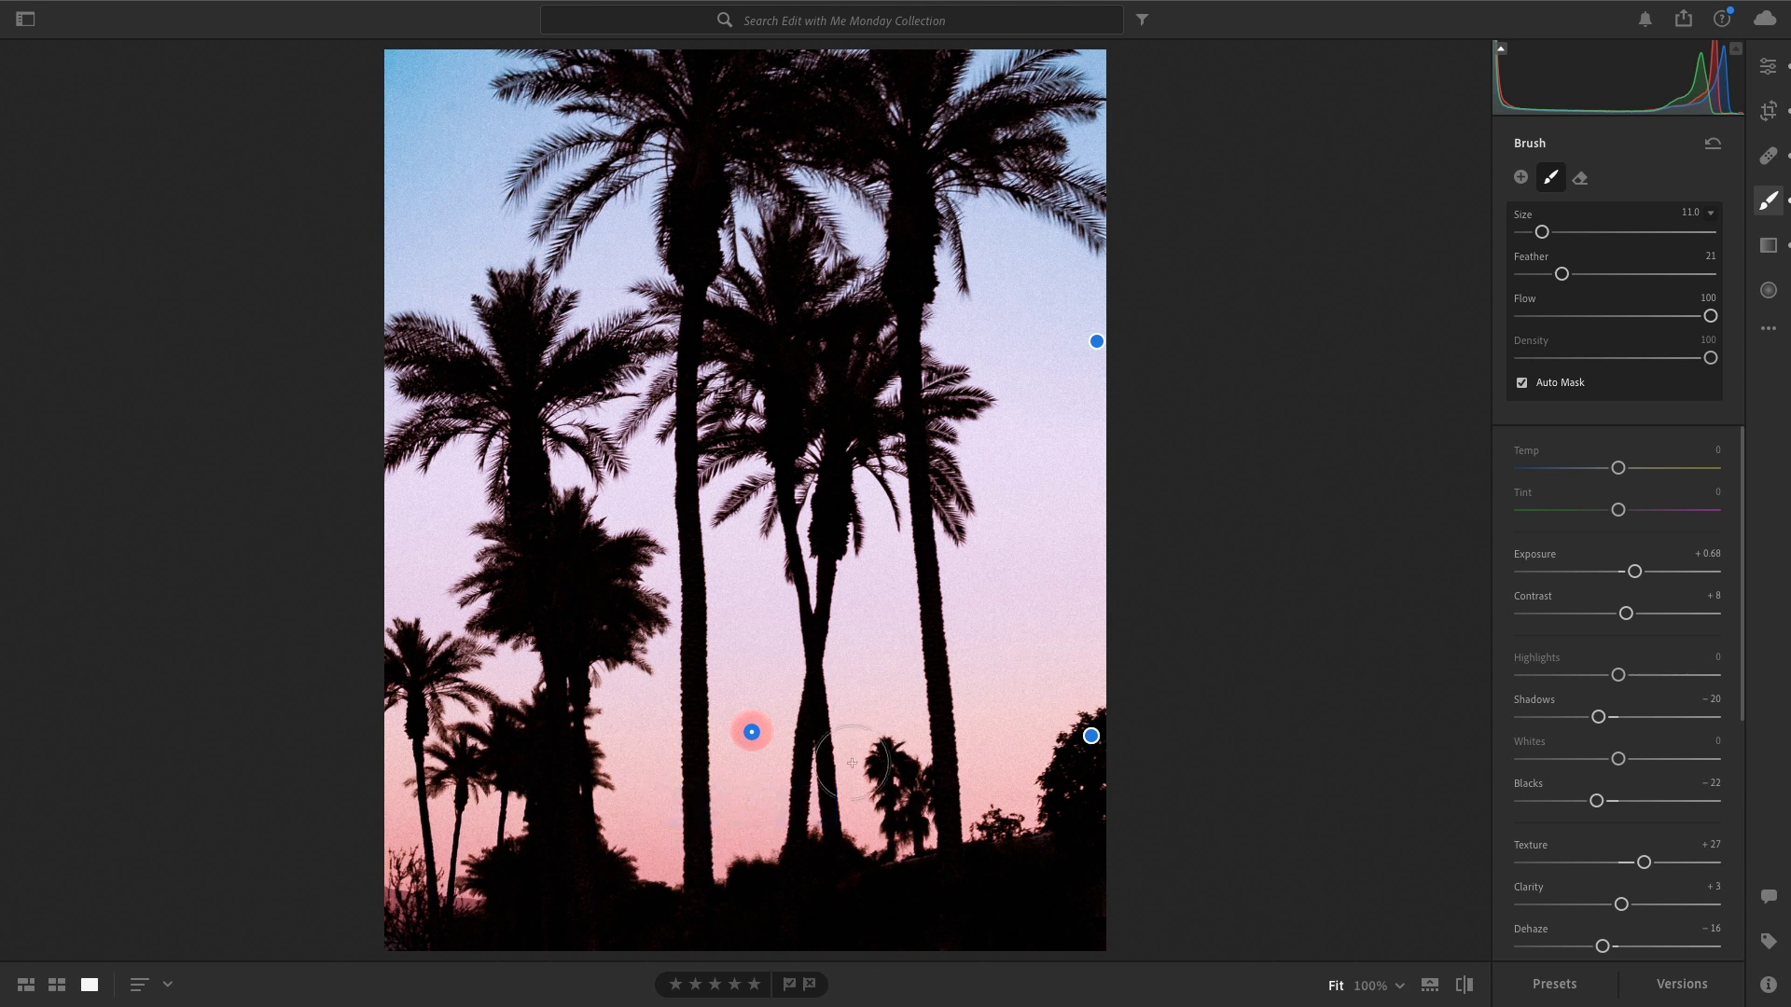
key(o)
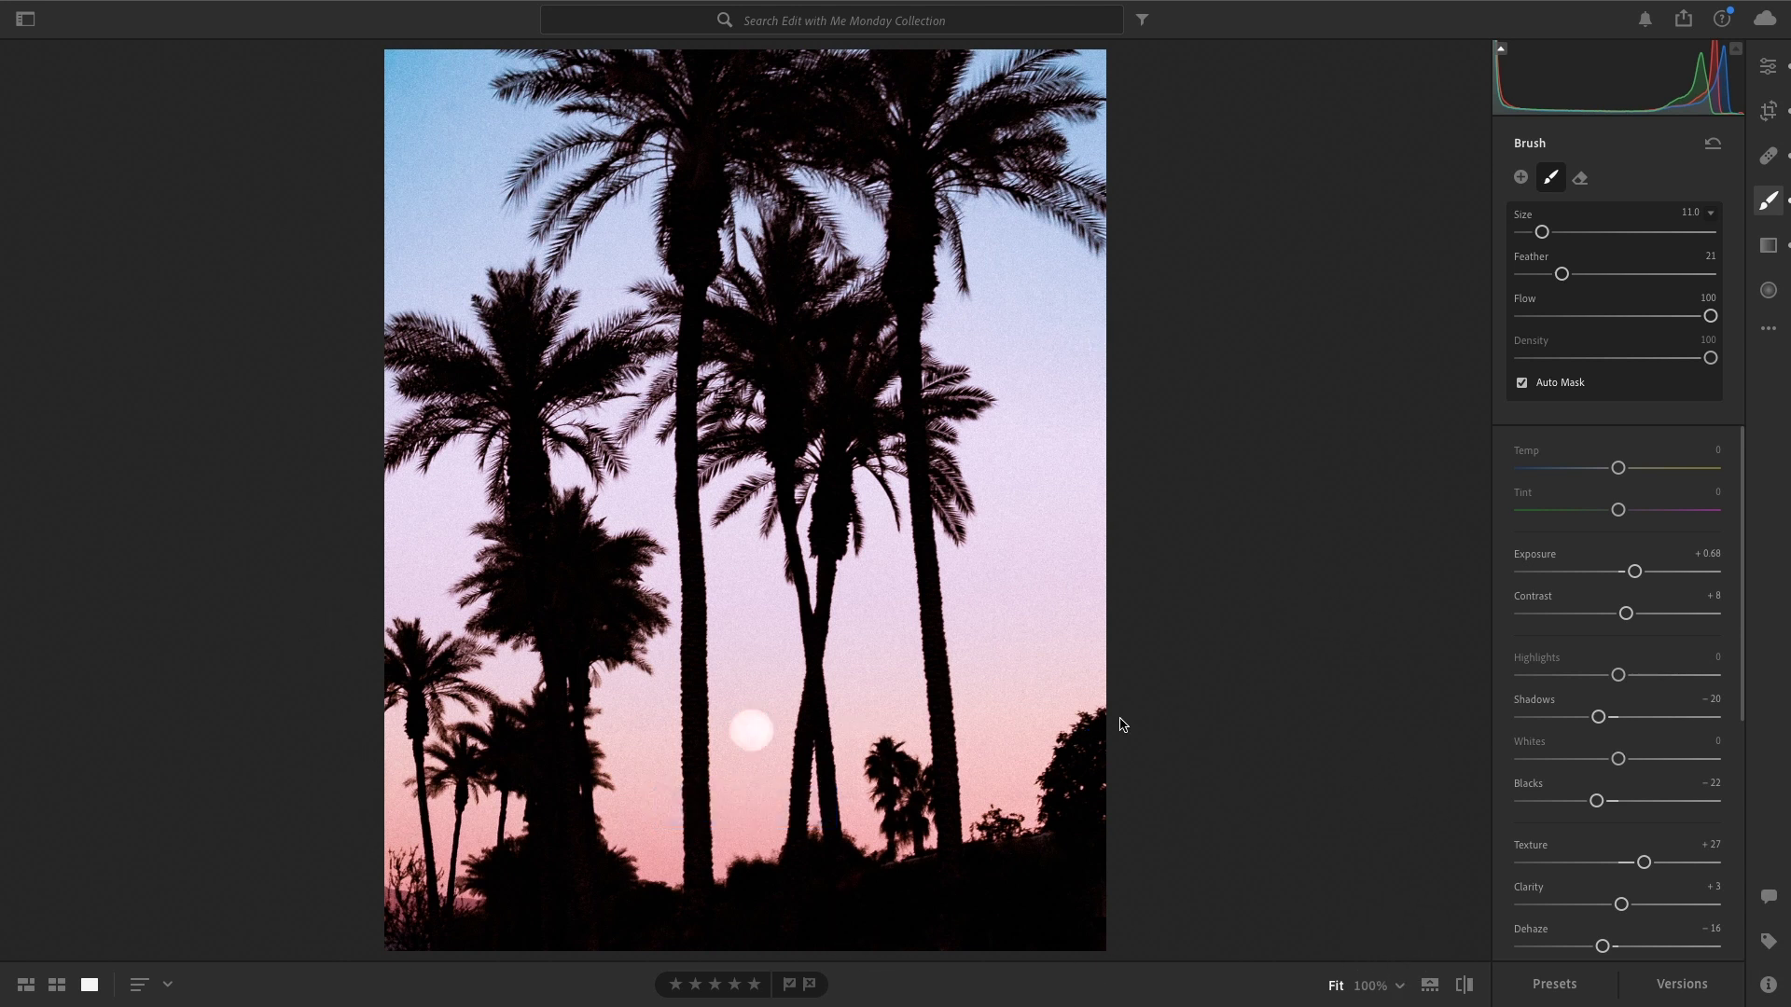
key(e)
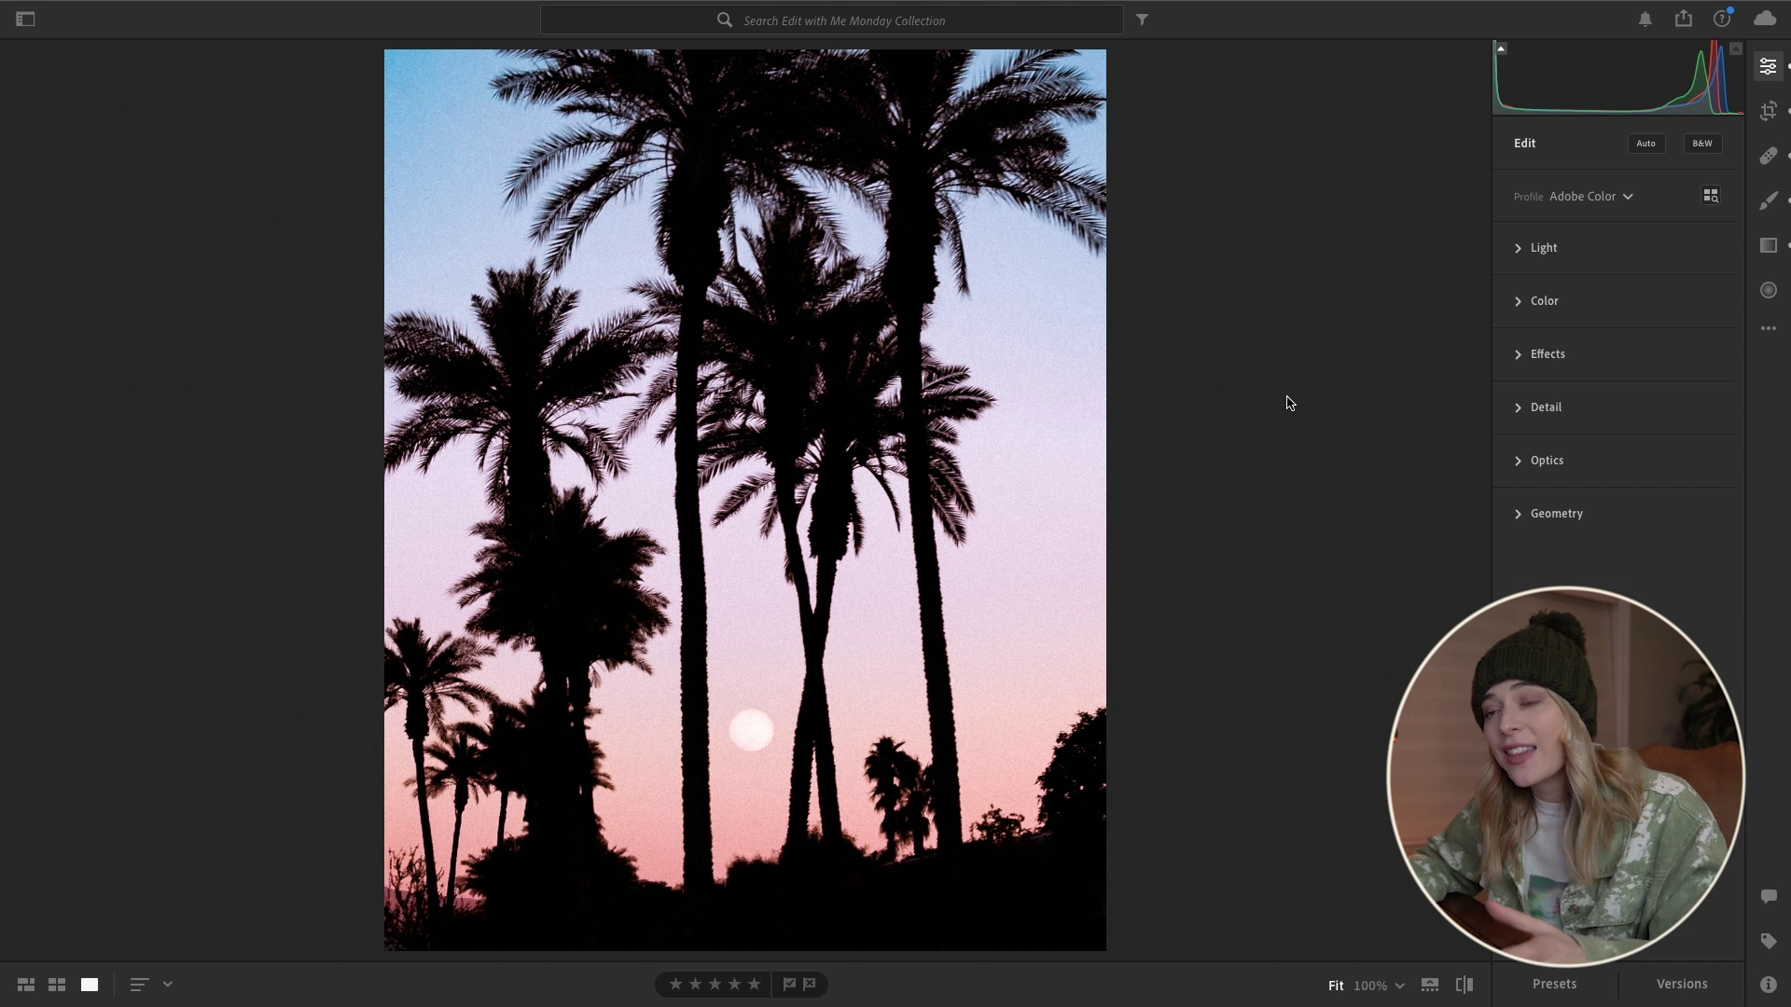
Expand the Color panel to reach the Color Mixer
click(1575, 320)
scroll(1630, 539, down, 3)
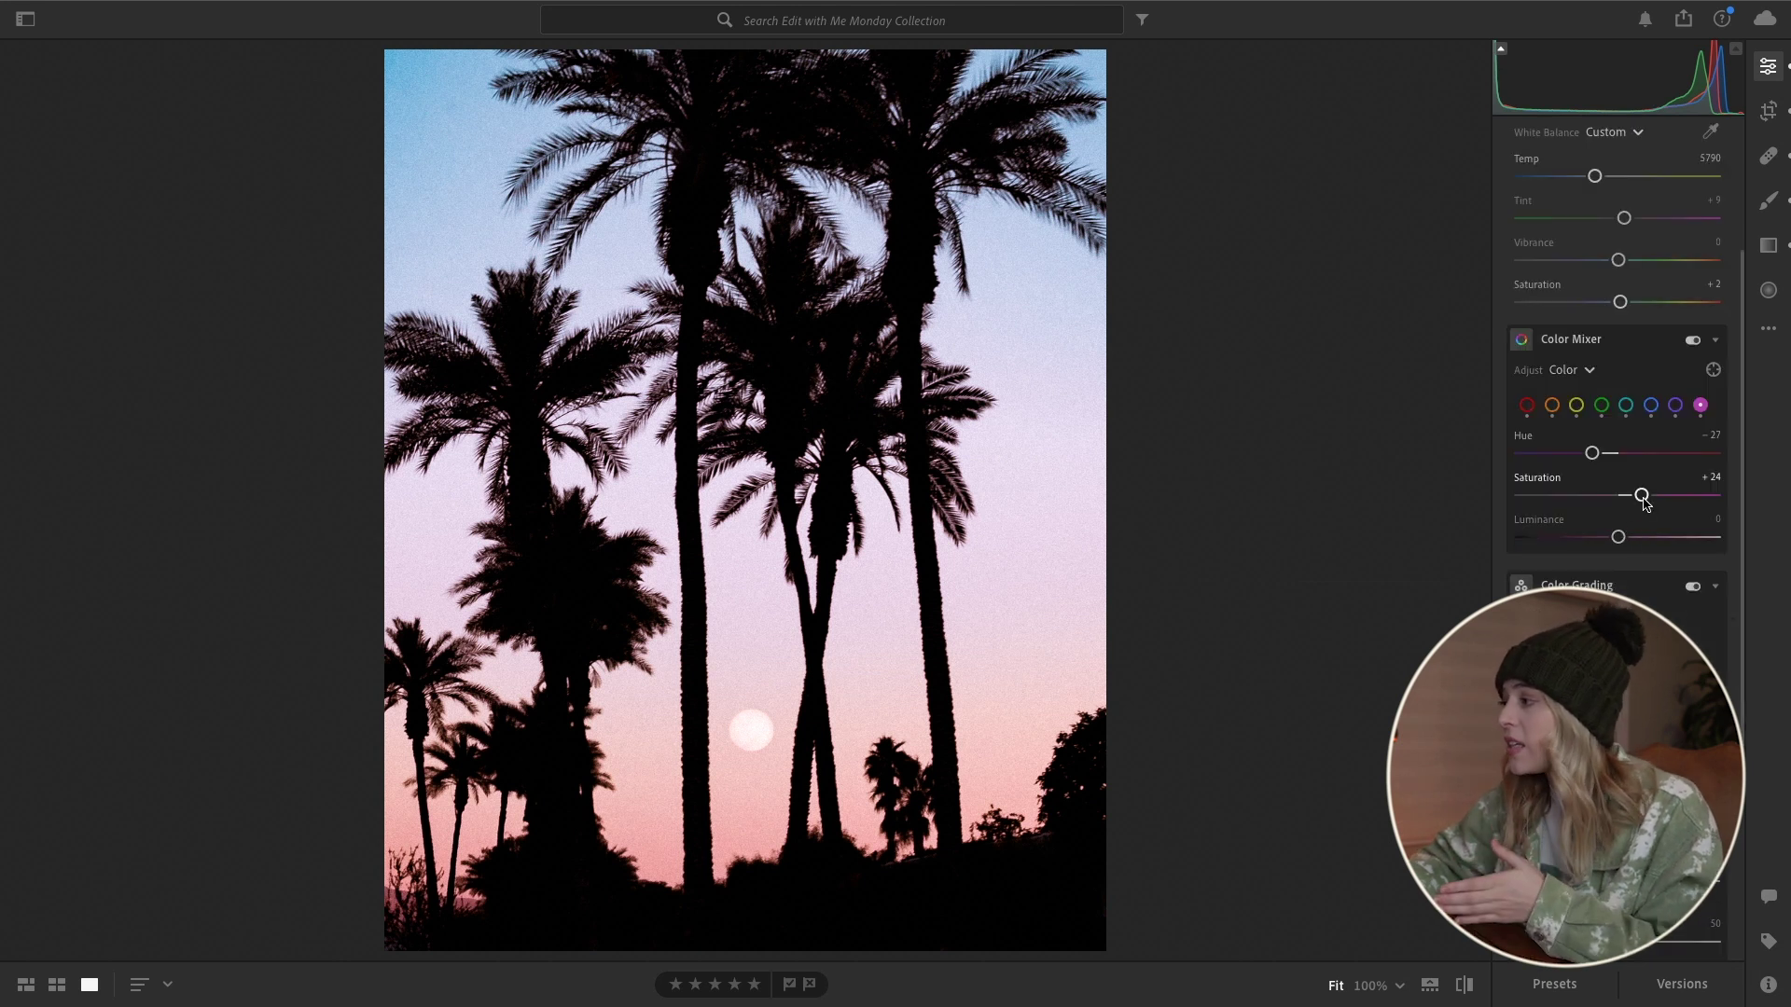